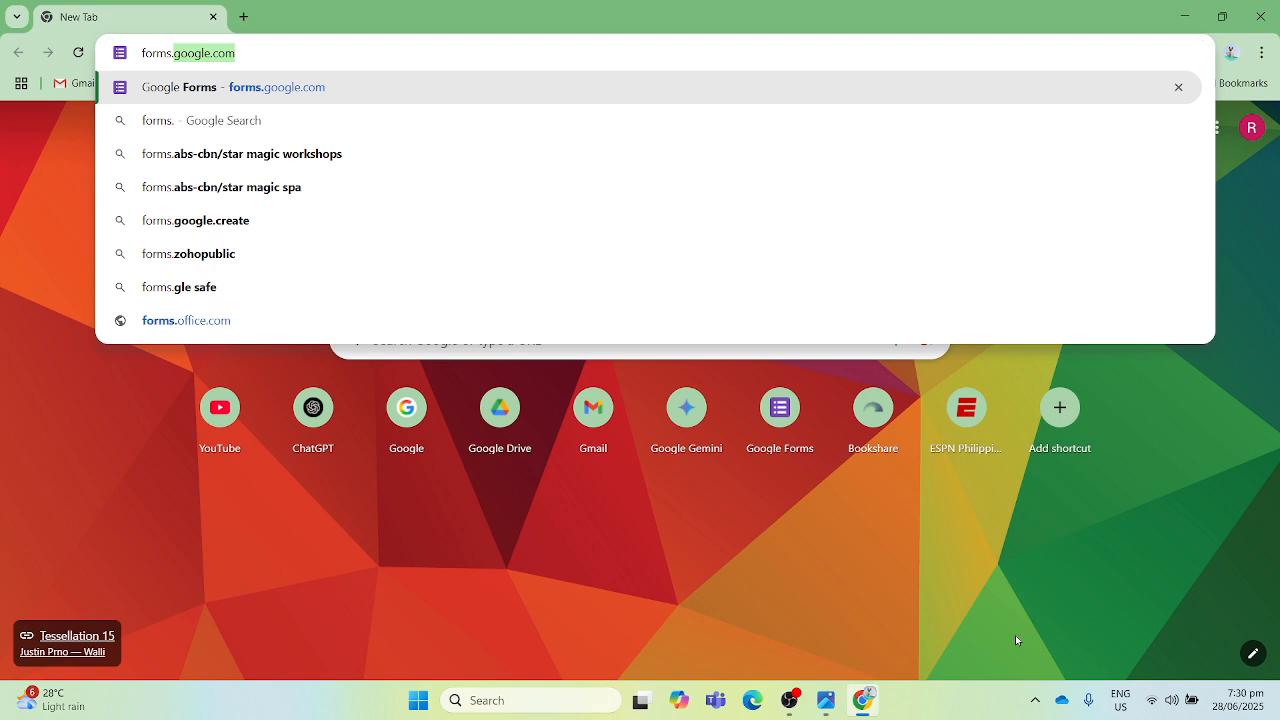
- Go to forms.google.com and create a new blank form
type("g")
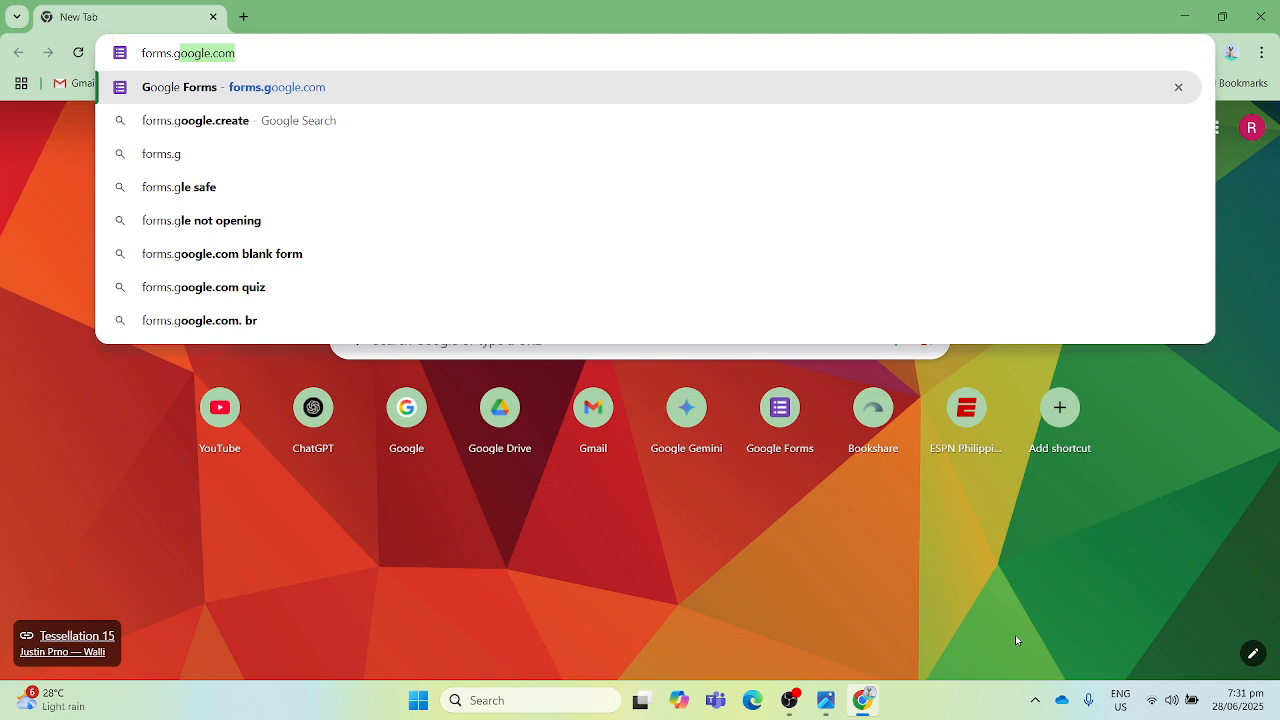
key("Return")
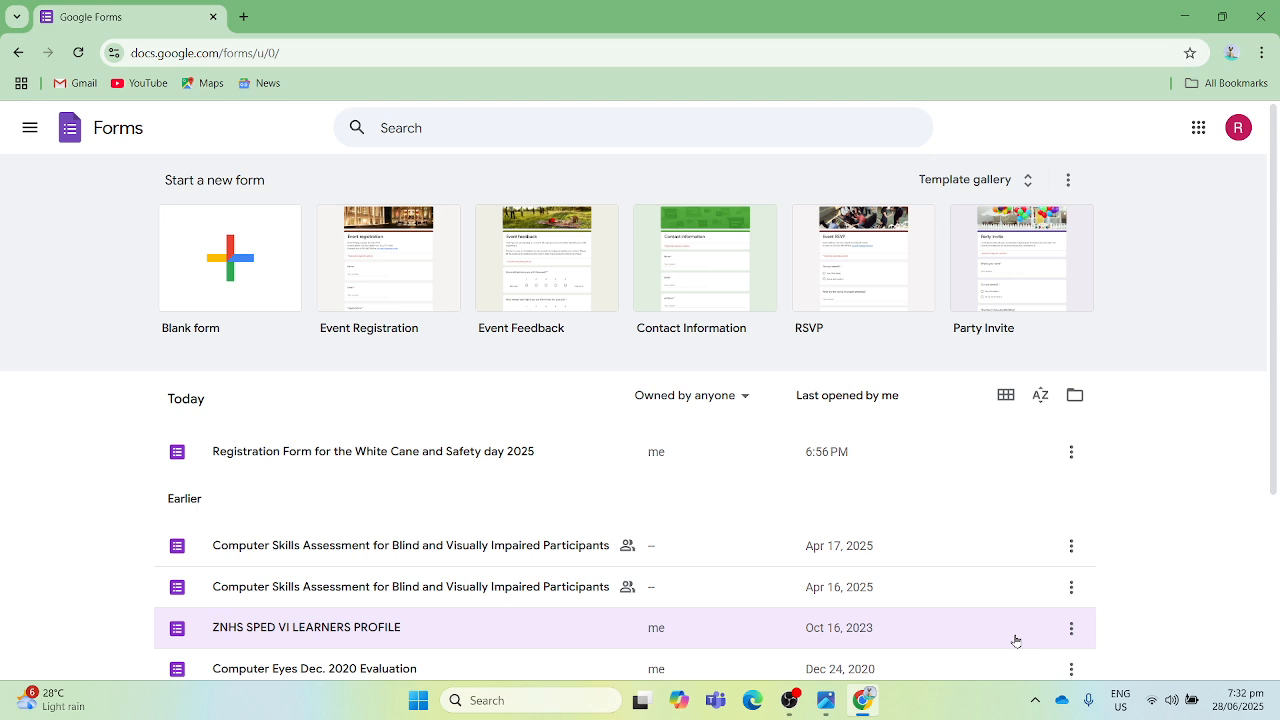
key("Return")
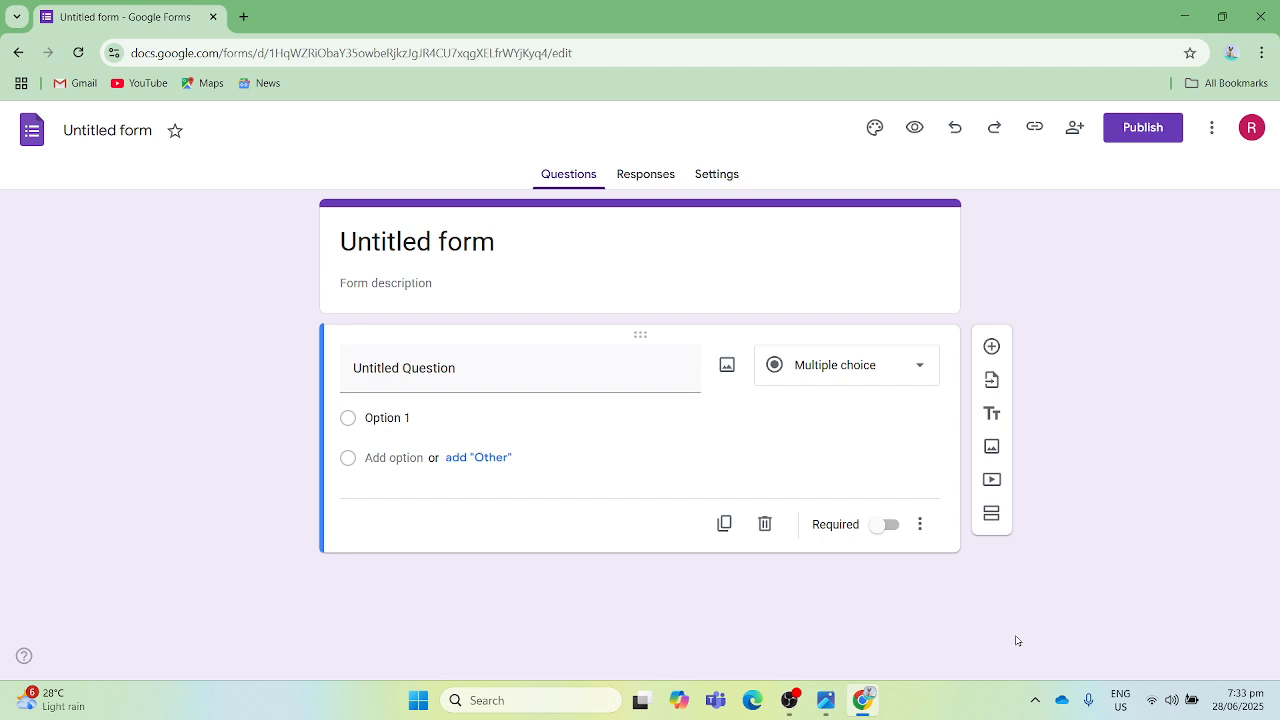
- Rename the untitled form as "White Cane and safety day 2025 Registration Form"
key("Tab")
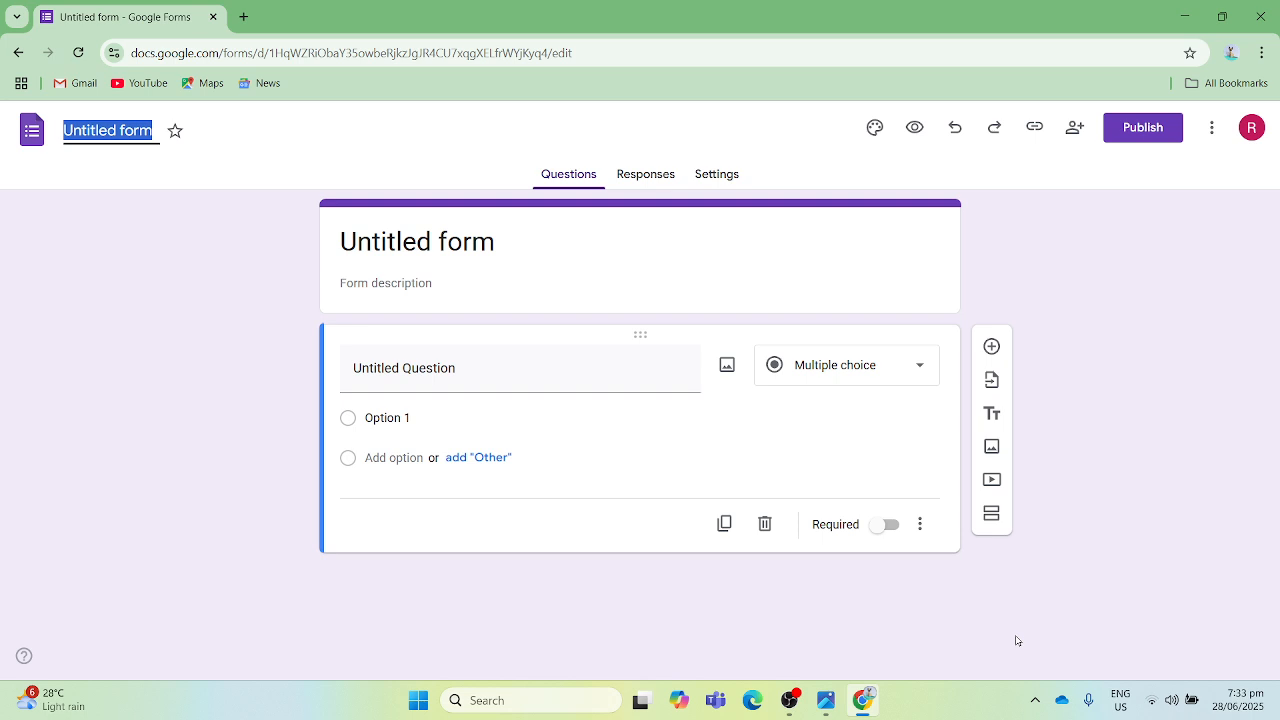
type("White")
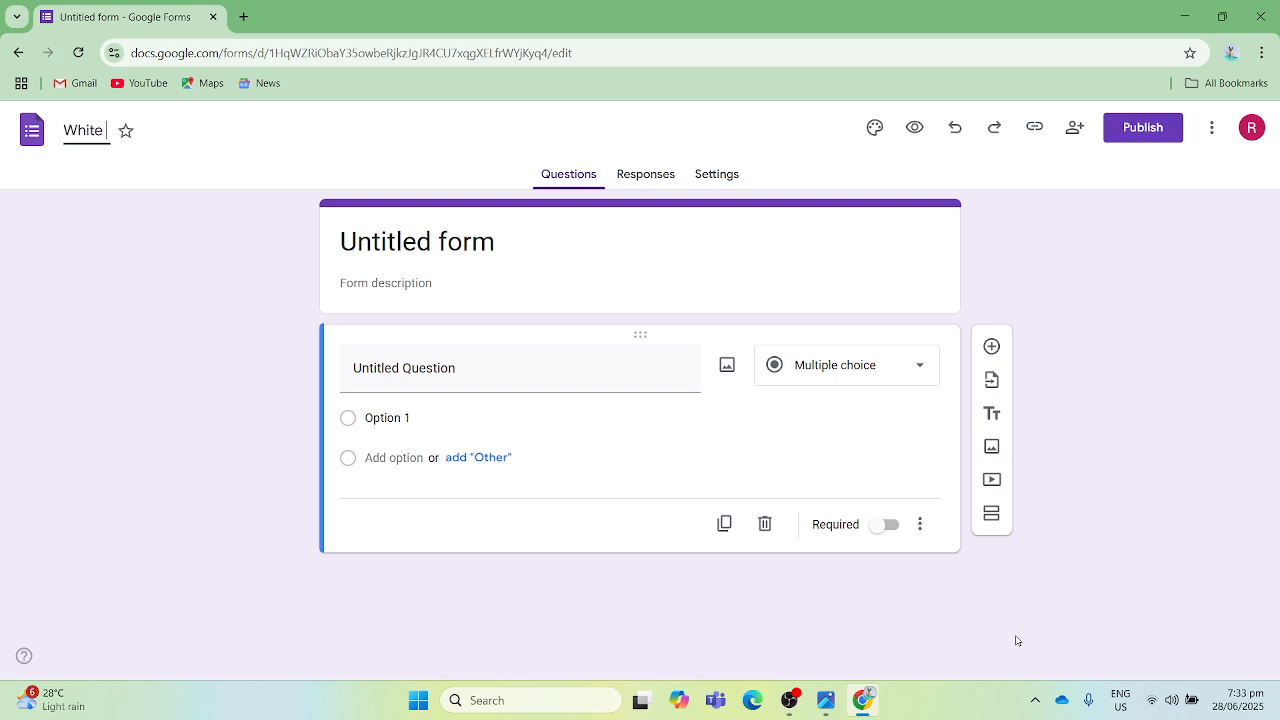
type(" Cane and s")
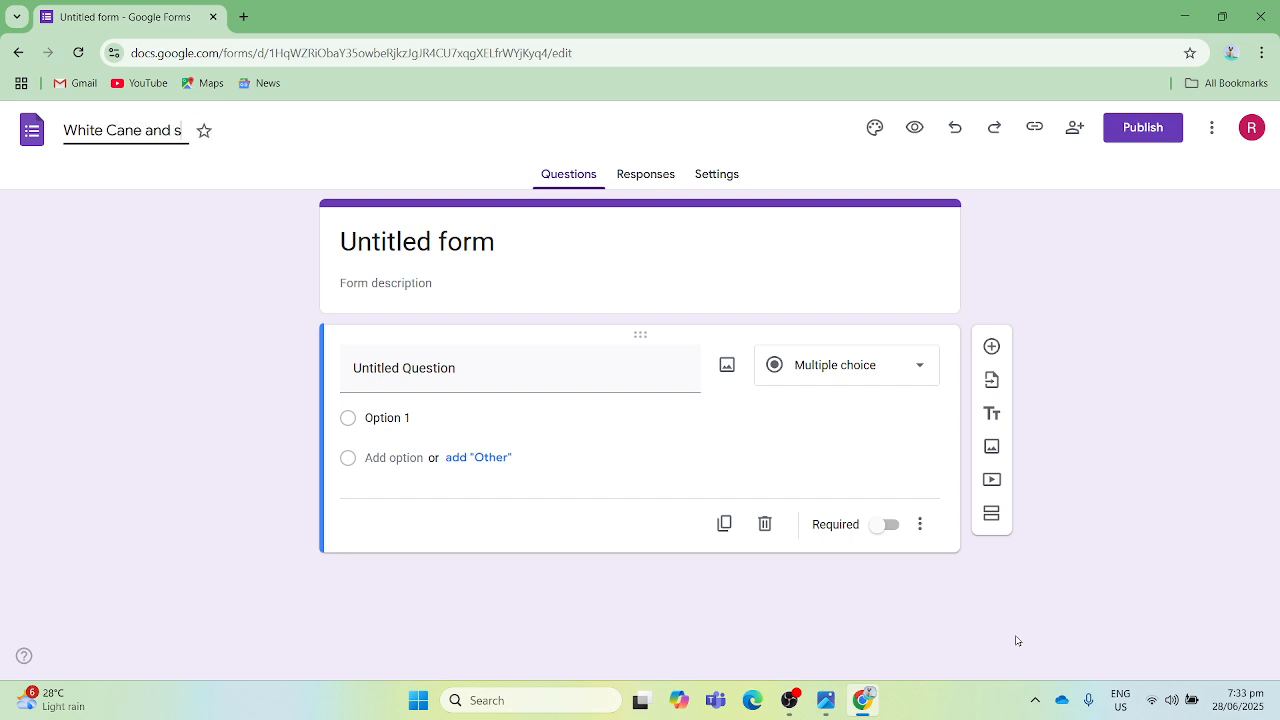
type("afety day 202")
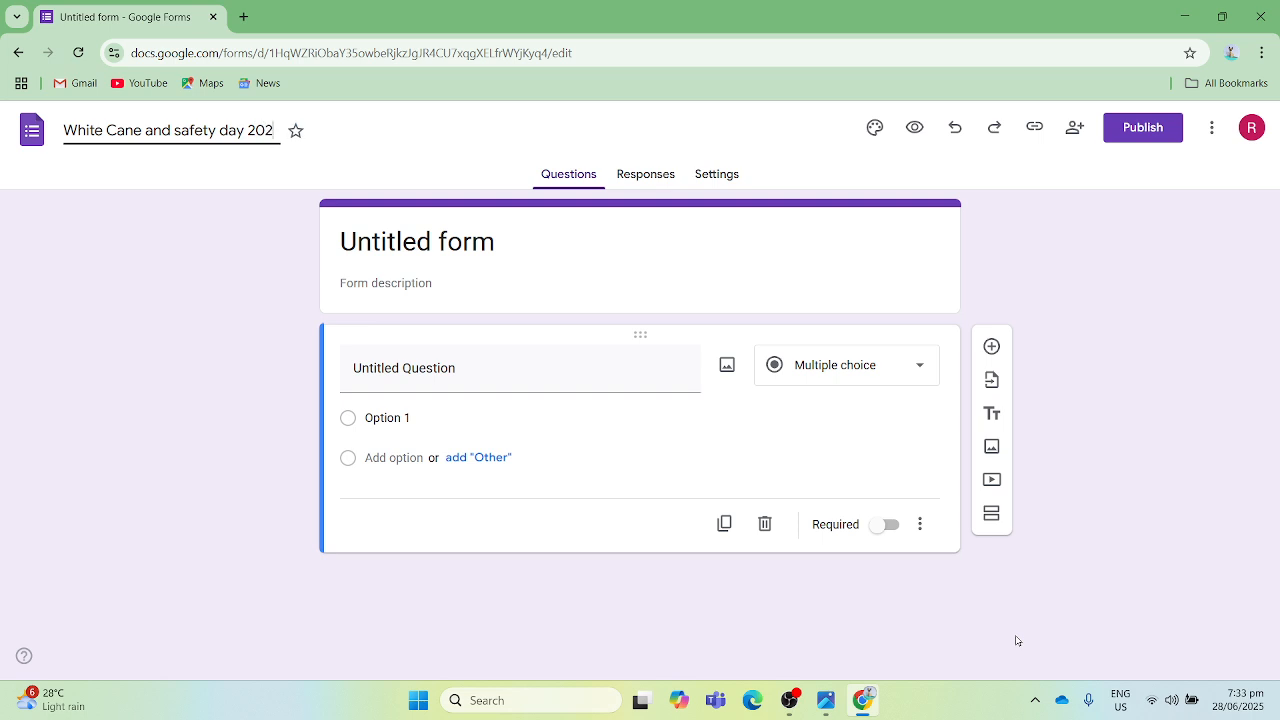
type("5 Registratio")
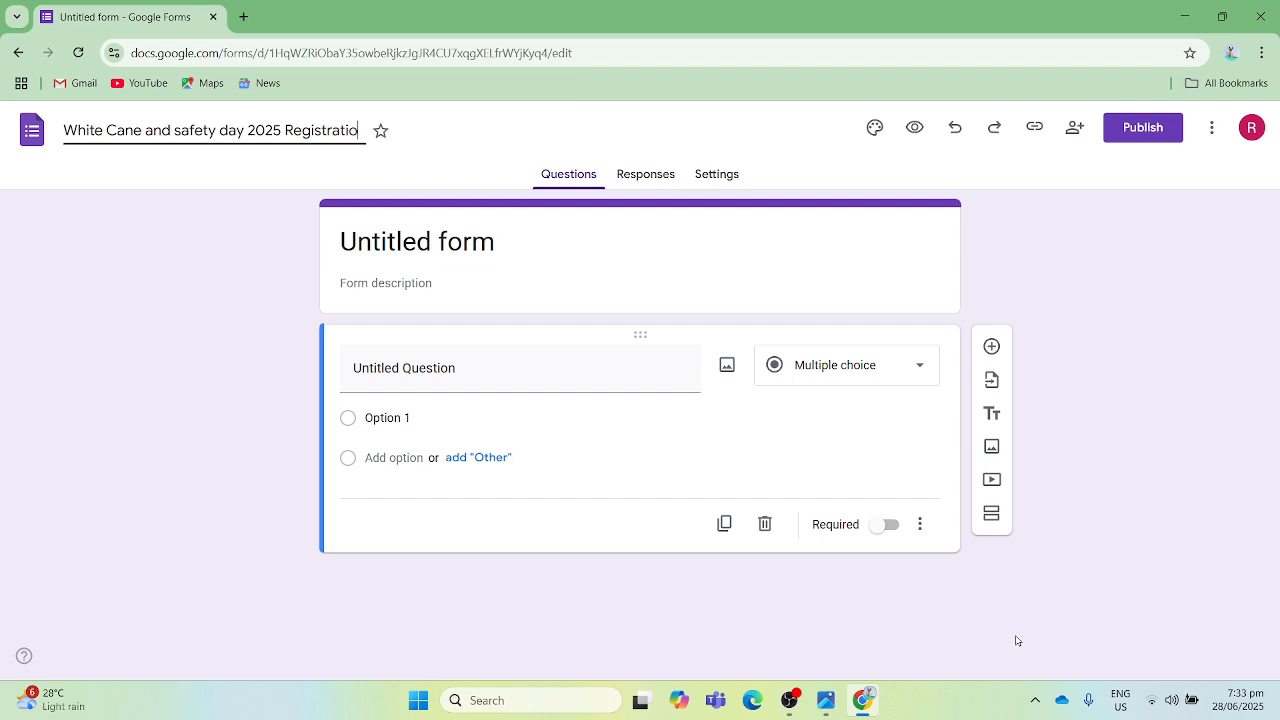
type("n Form")
key("Return")
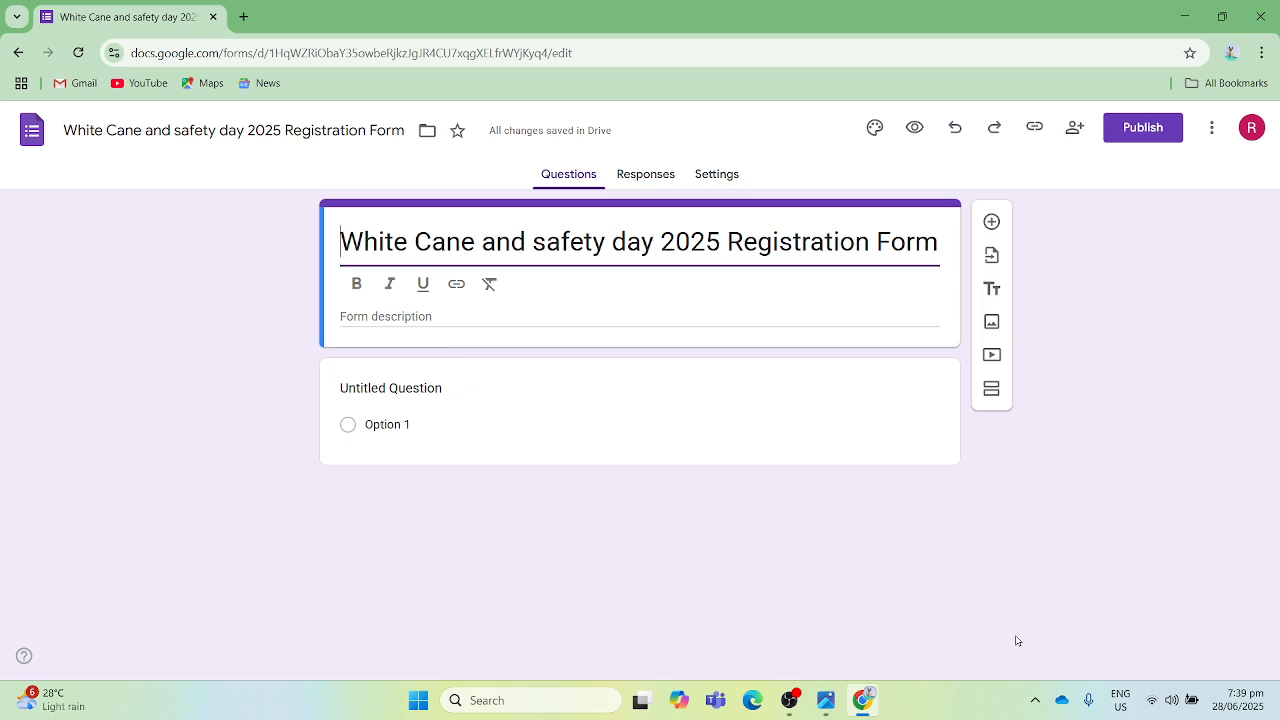
- Enter the form description "Please accomplish this form if you wish to join the White Cane and safety Day celebration."
key("Tab")
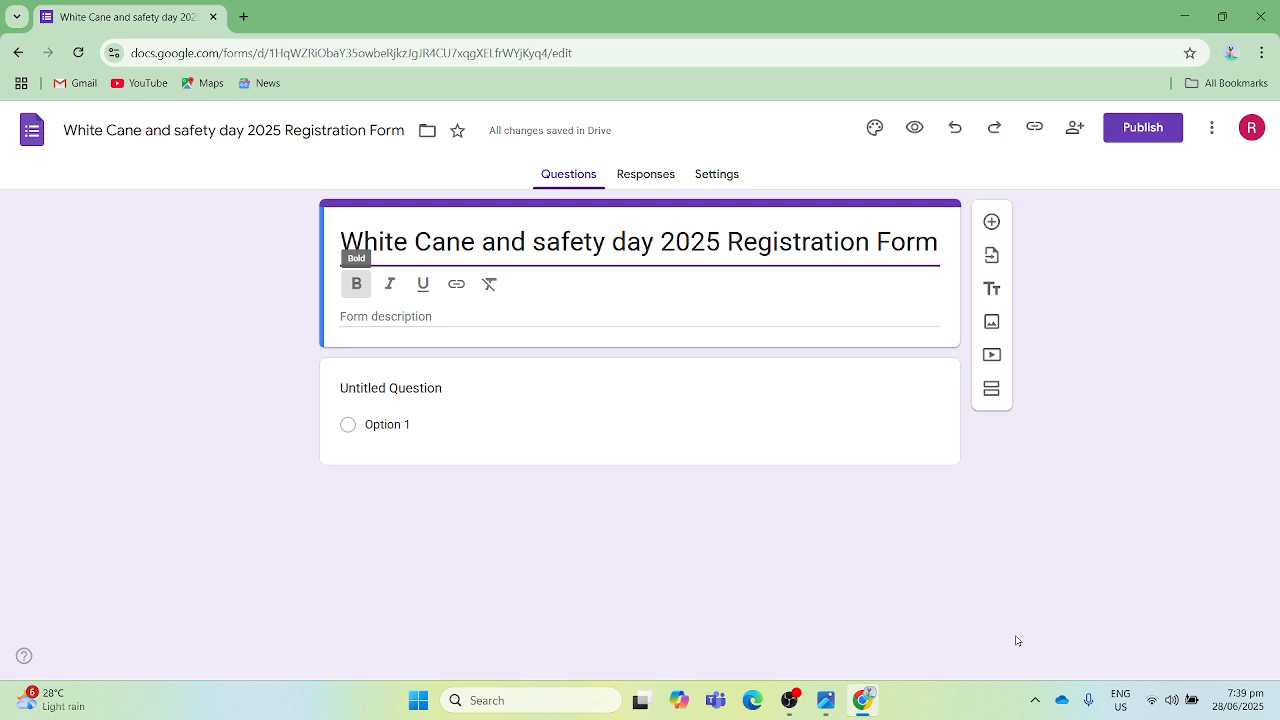
key("Tab")
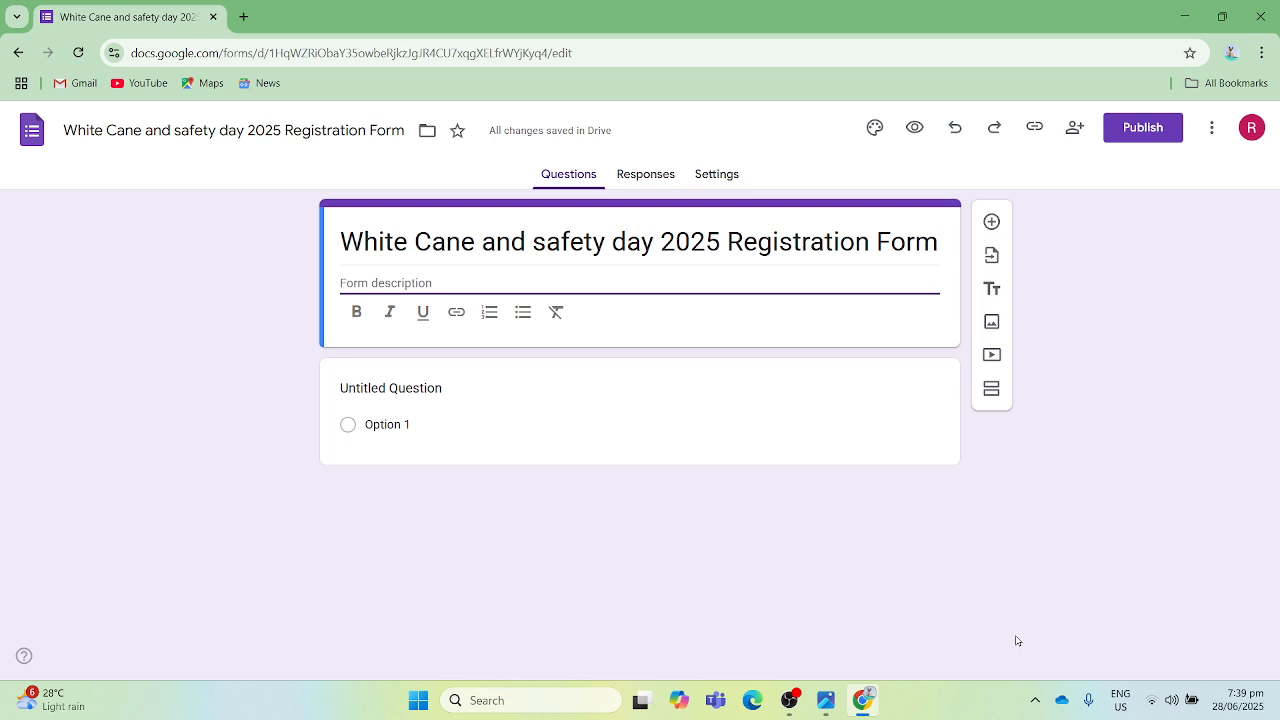
type("P")
type("ea")
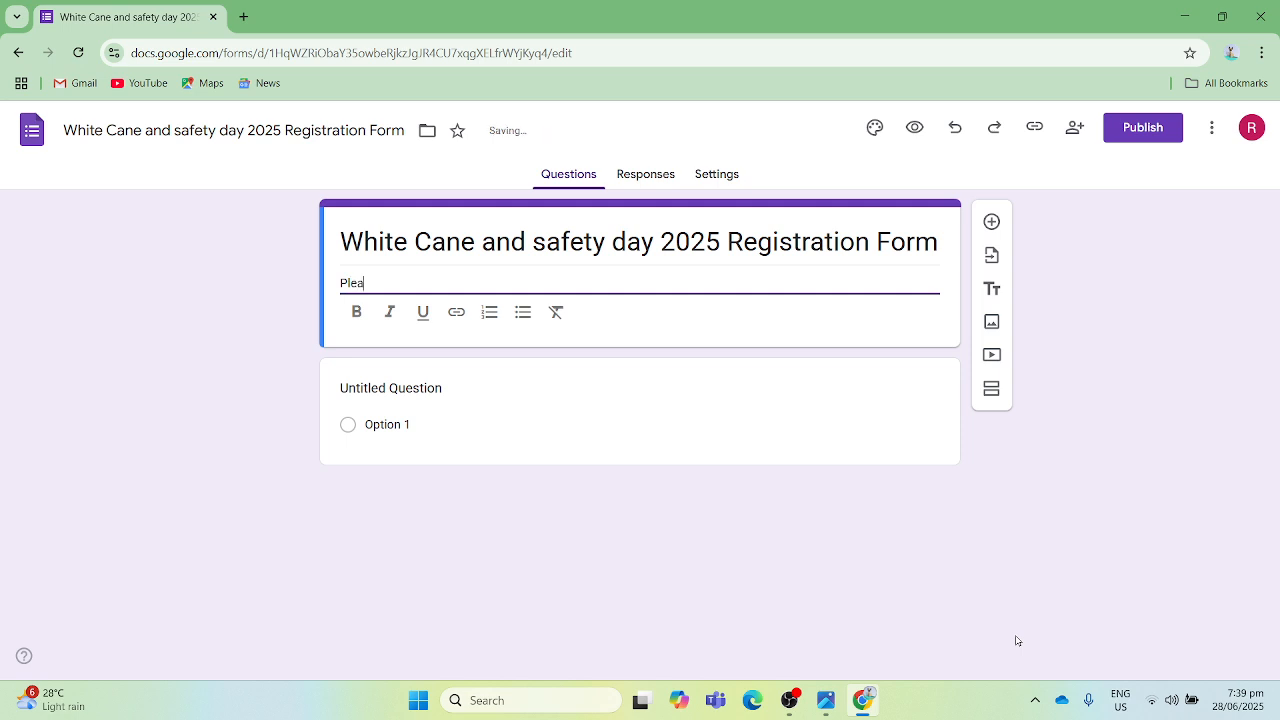
type("se accomplish this form")
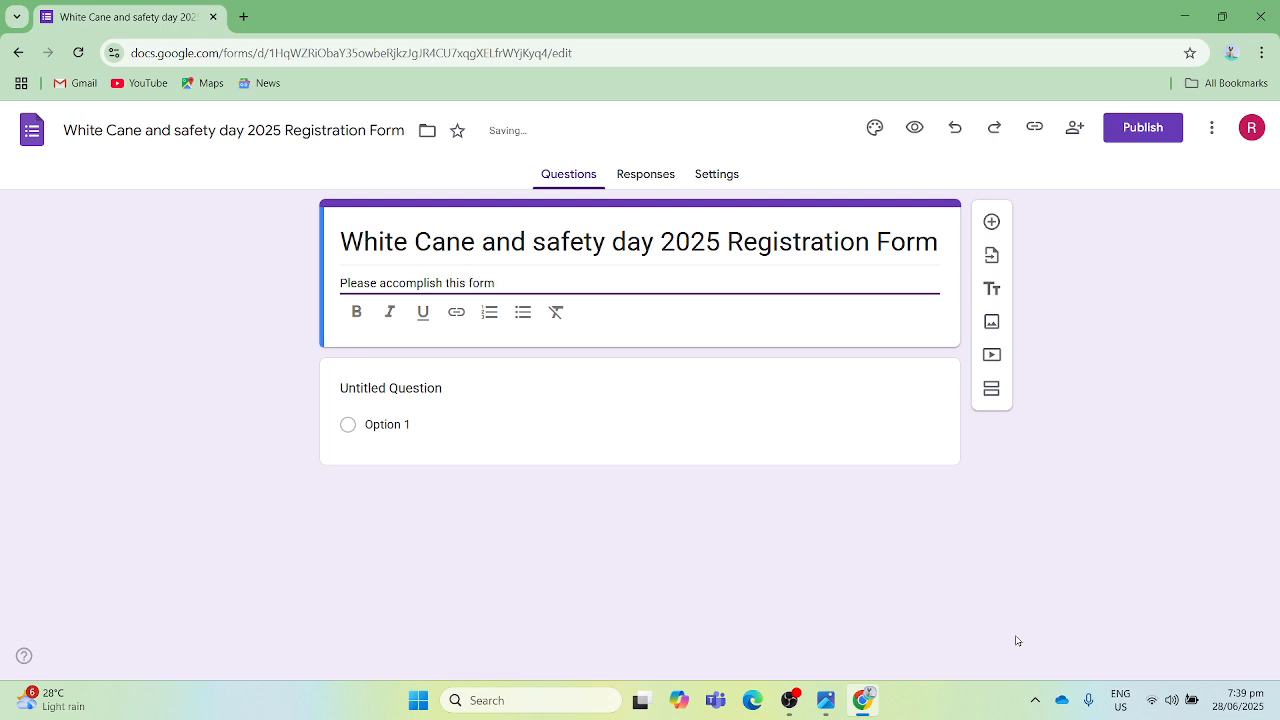
type(" if you")
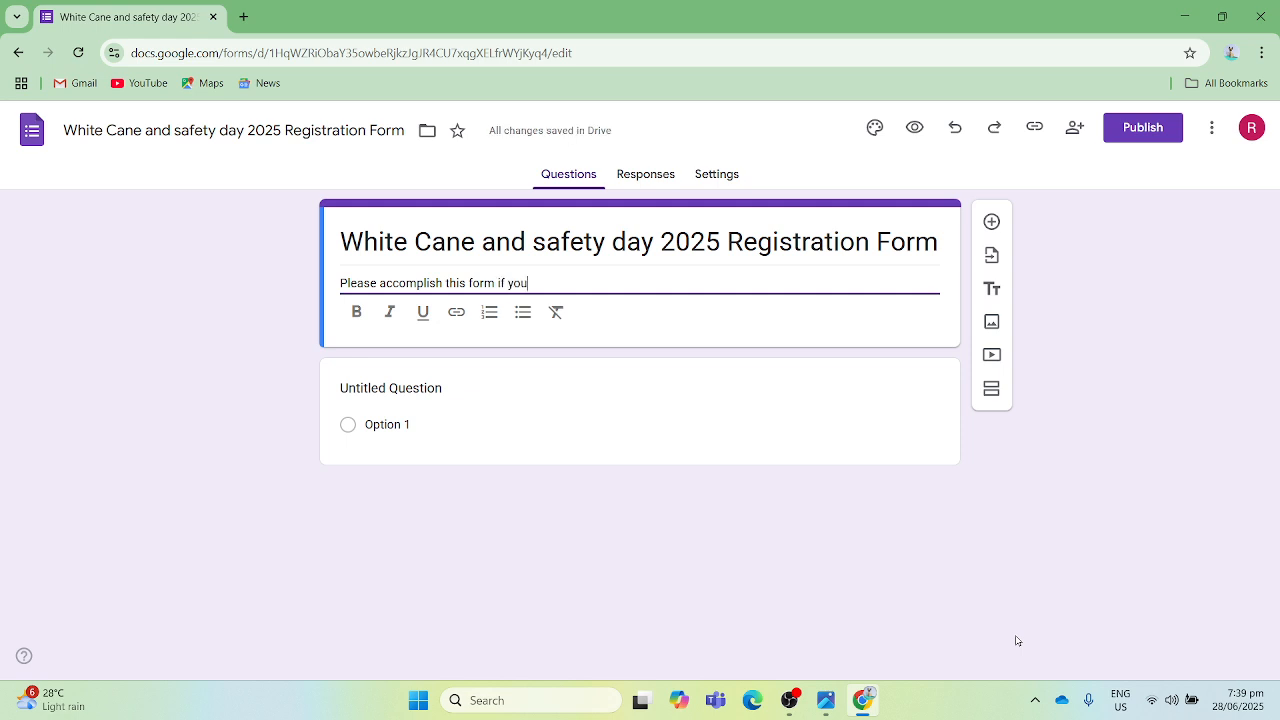
type(" wish to join")
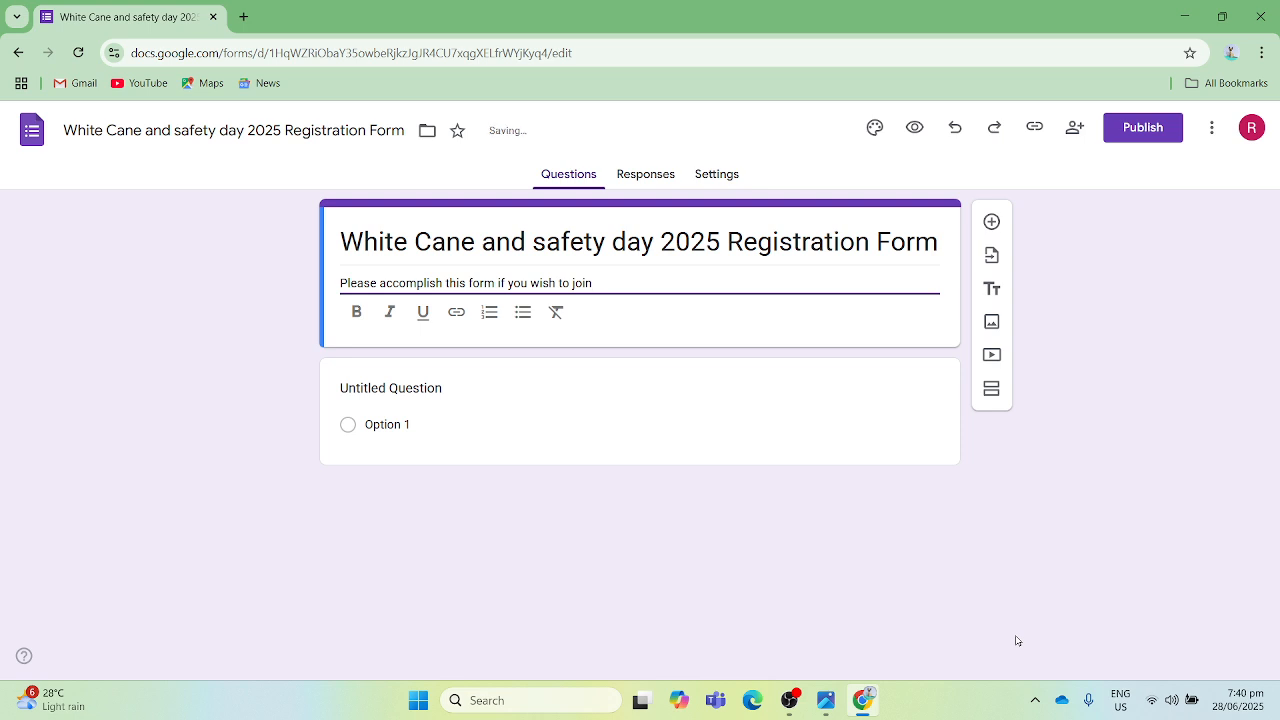
type(" the White ")
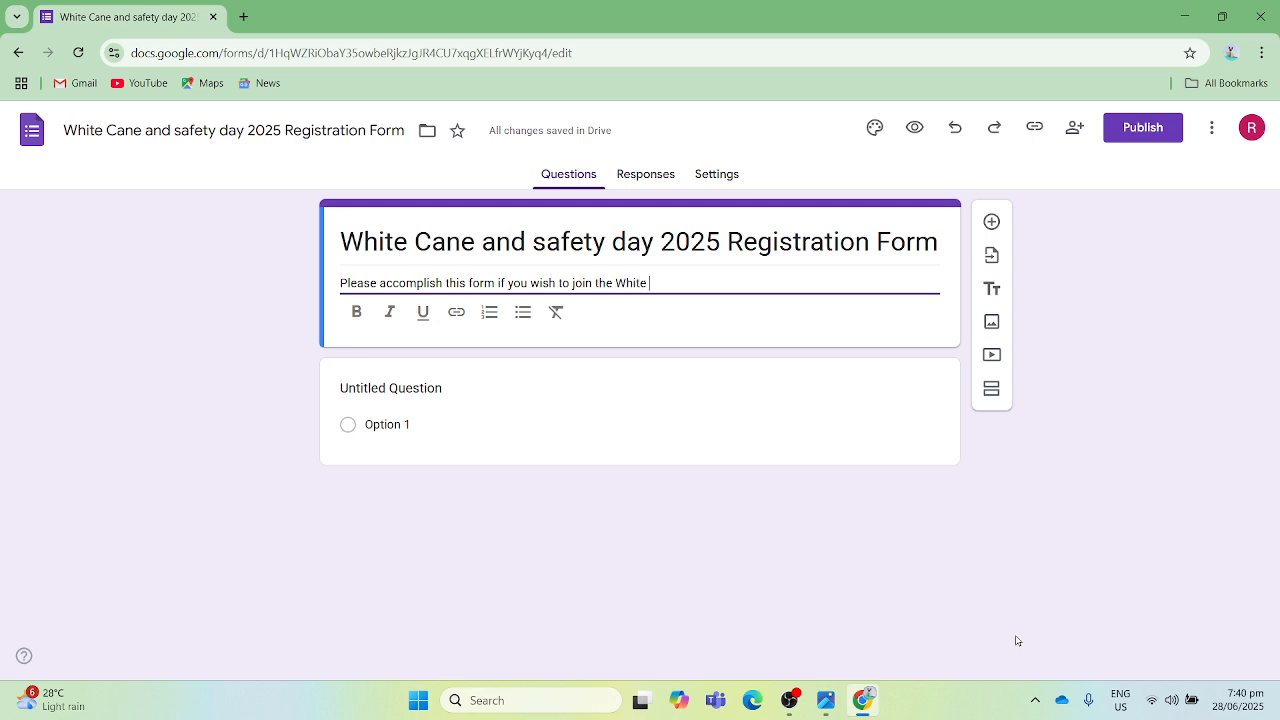
type("Cane and safety ")
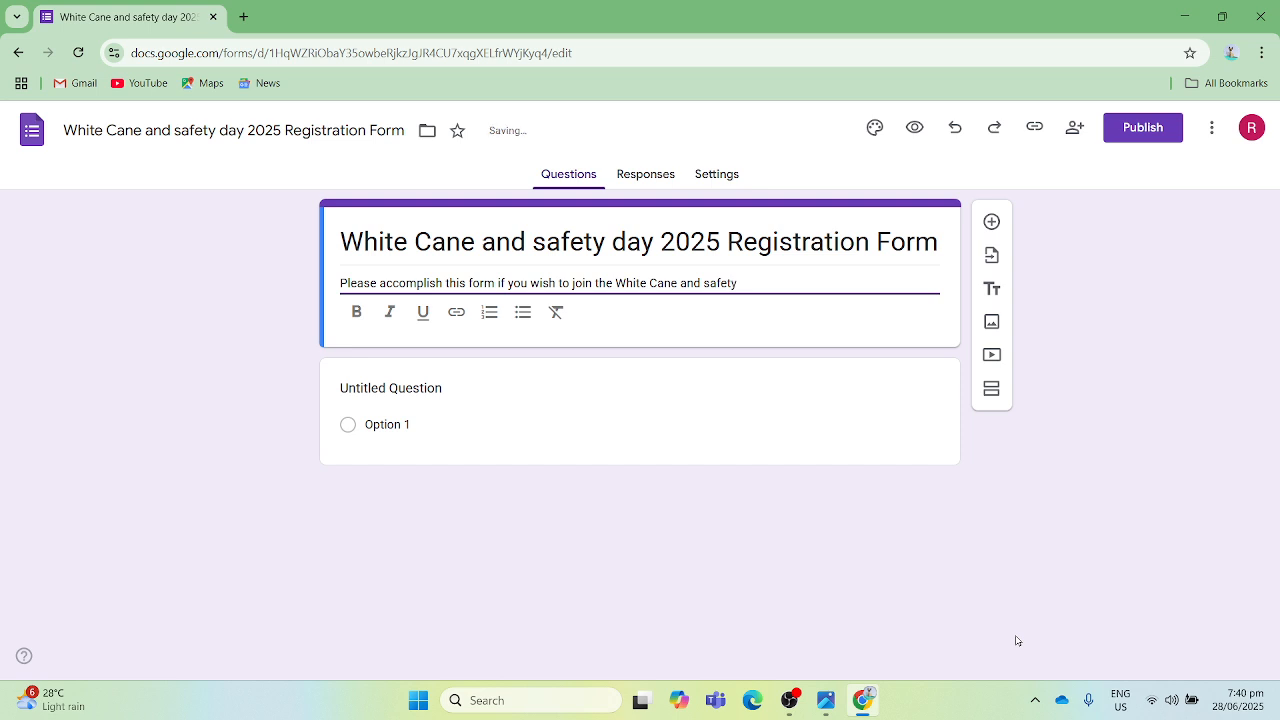
type("Day celebration.")
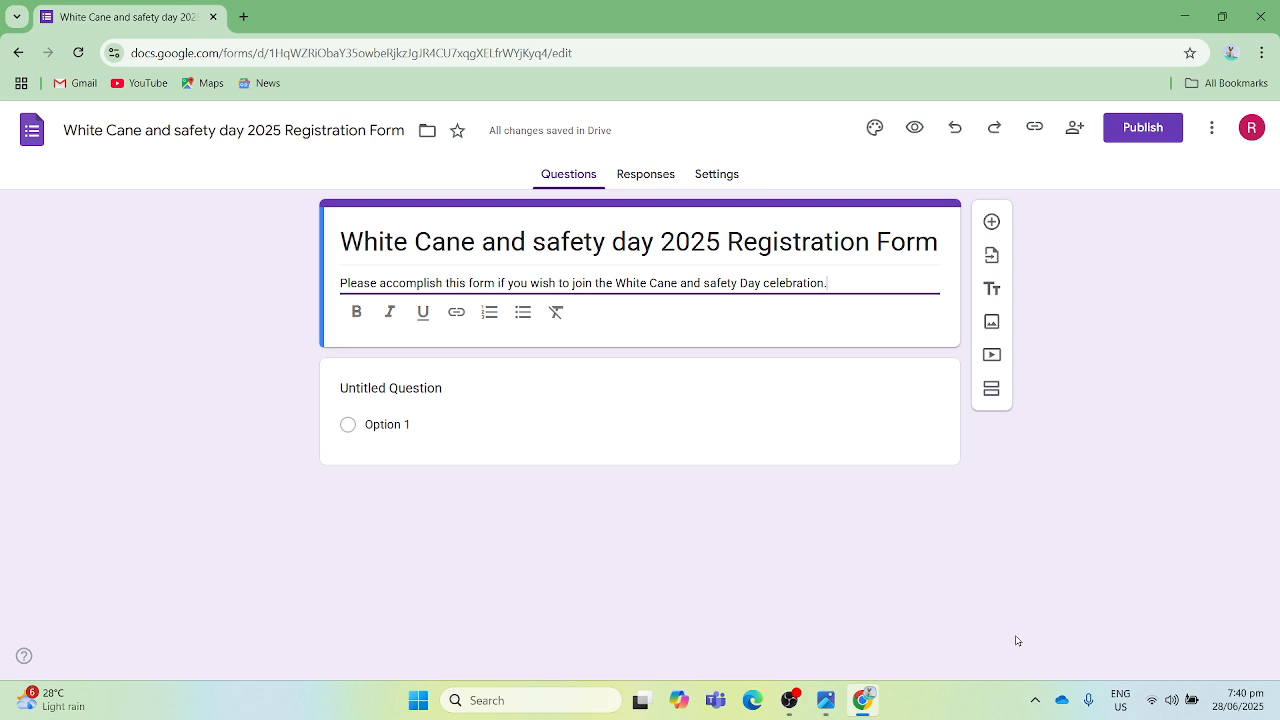
- Replace the first question's placeholder title with "Nme"
key("Tab")
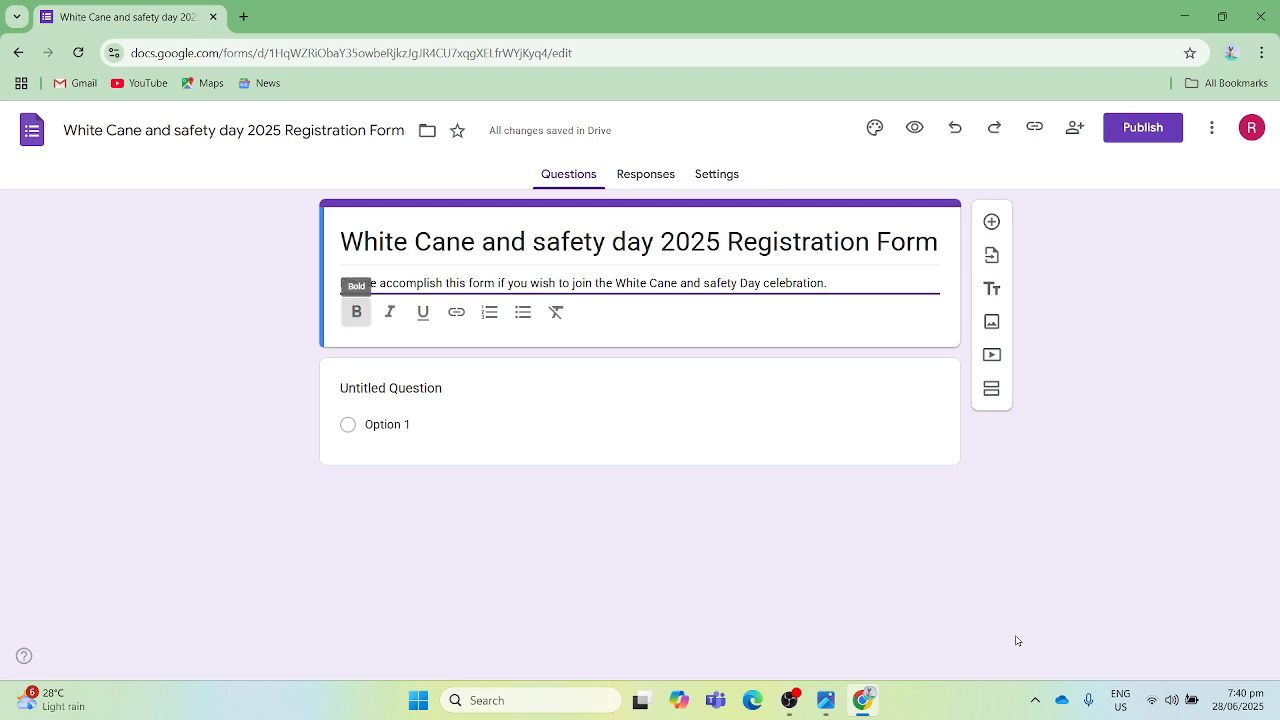
key("Tab")
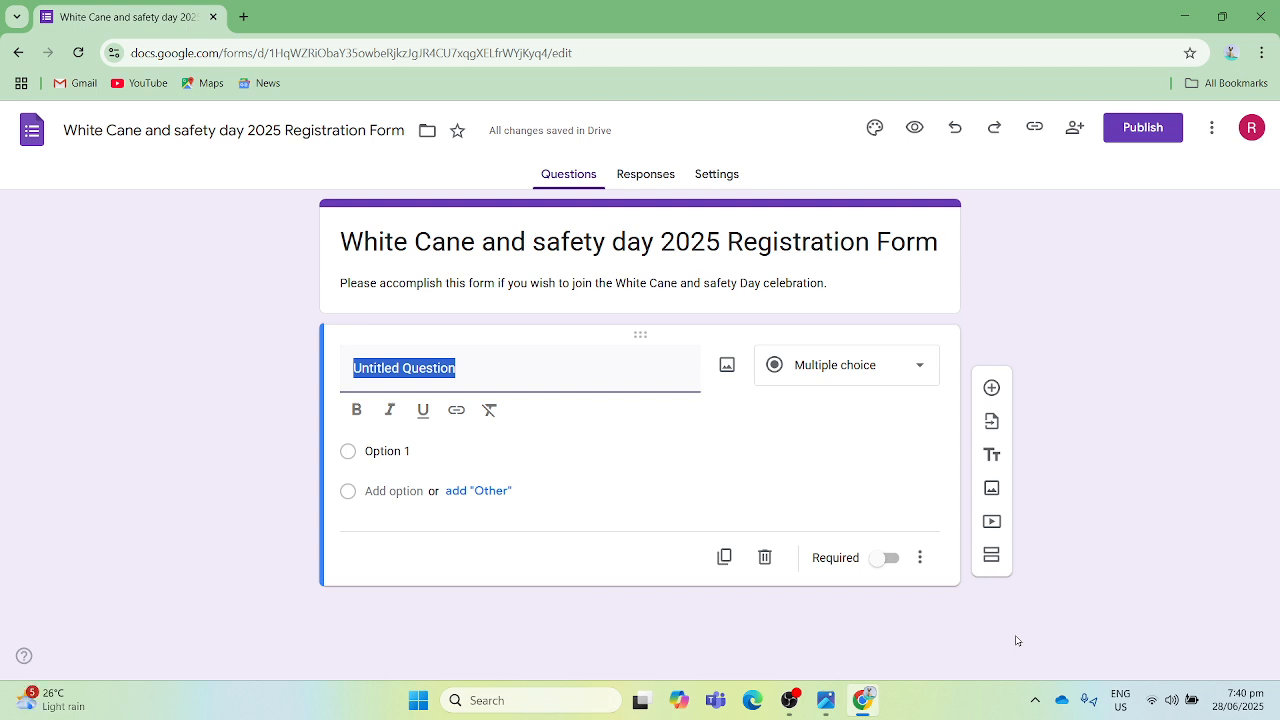
type("Nme")
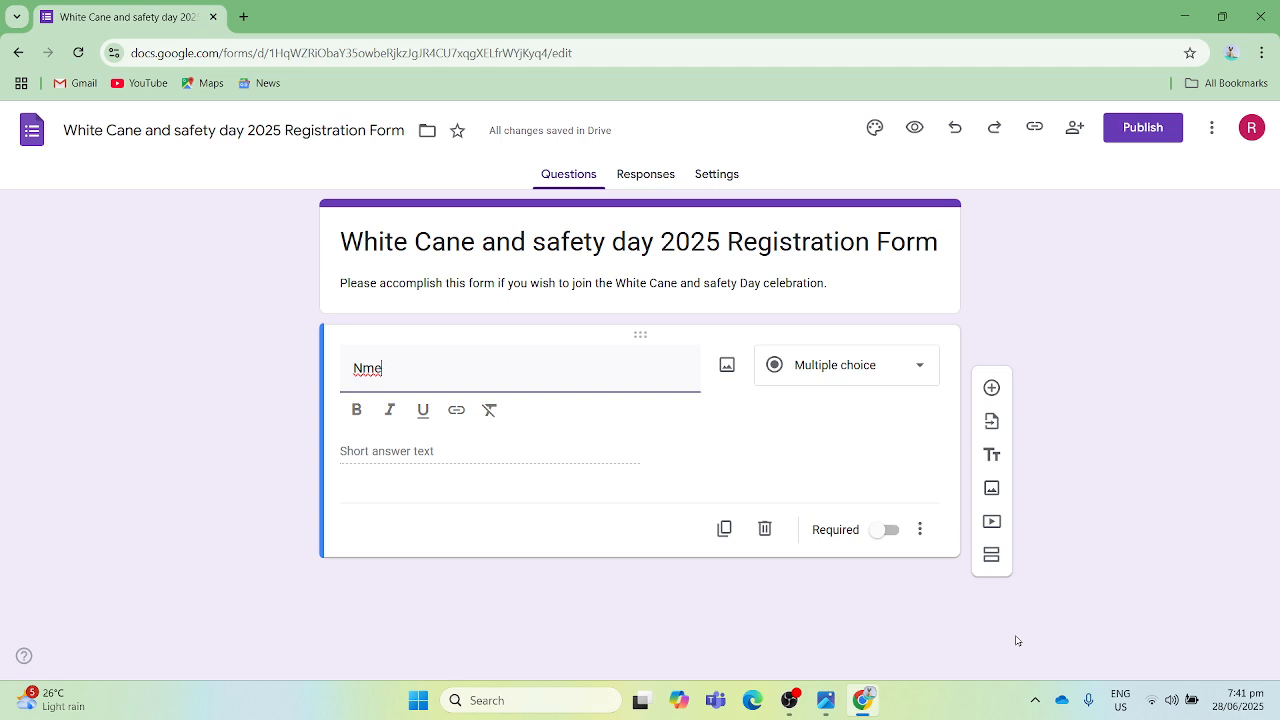
- Examine the question types available for the first question, from Short answer through Time
key("Tab")
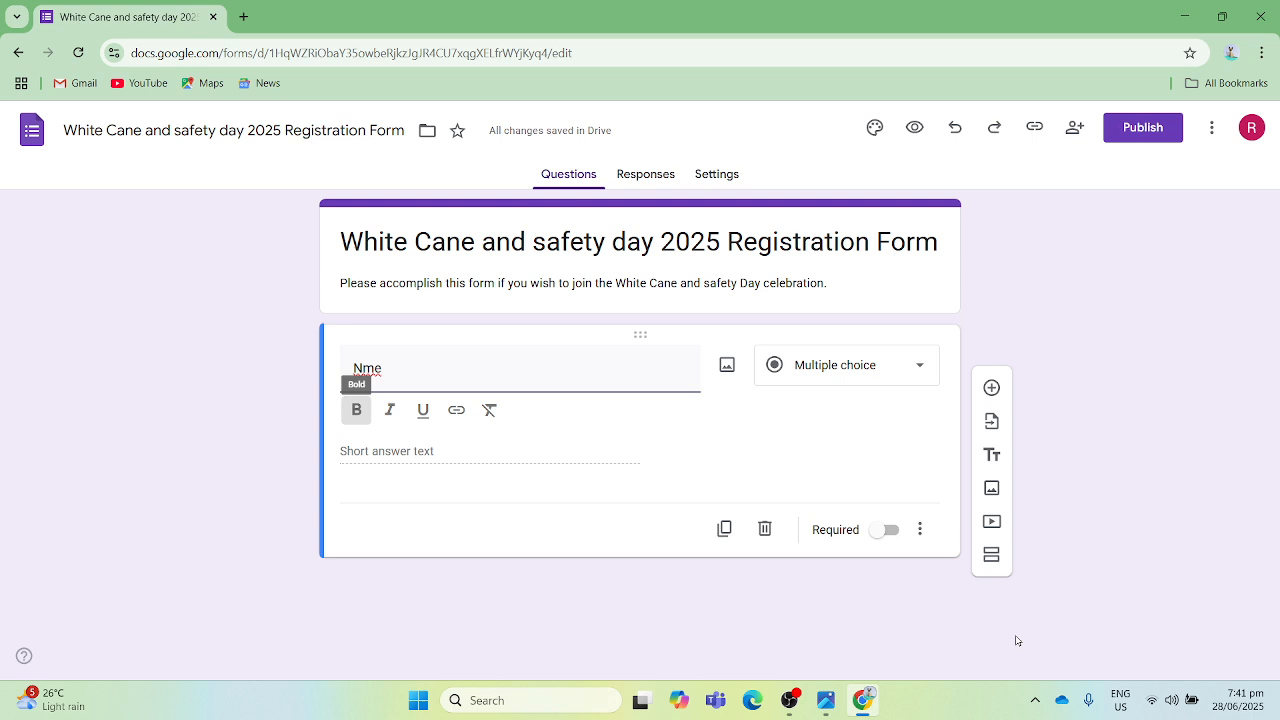
key("Tab")
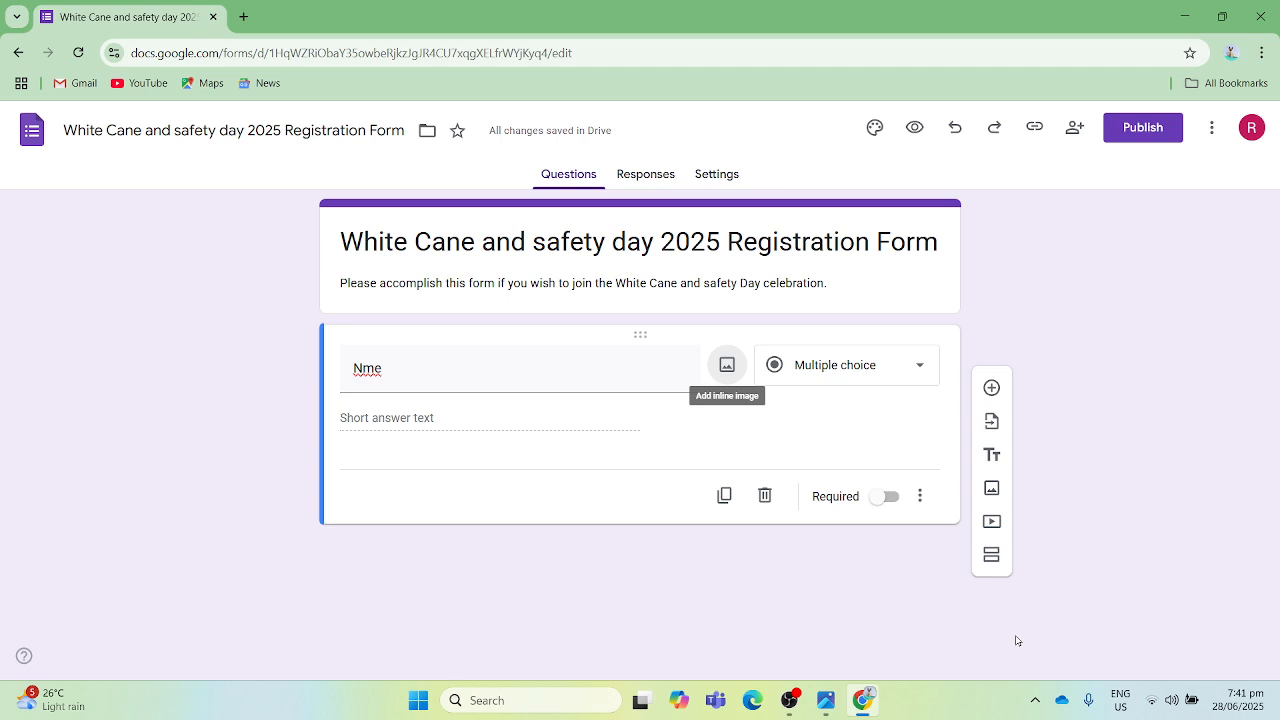
key("Tab")
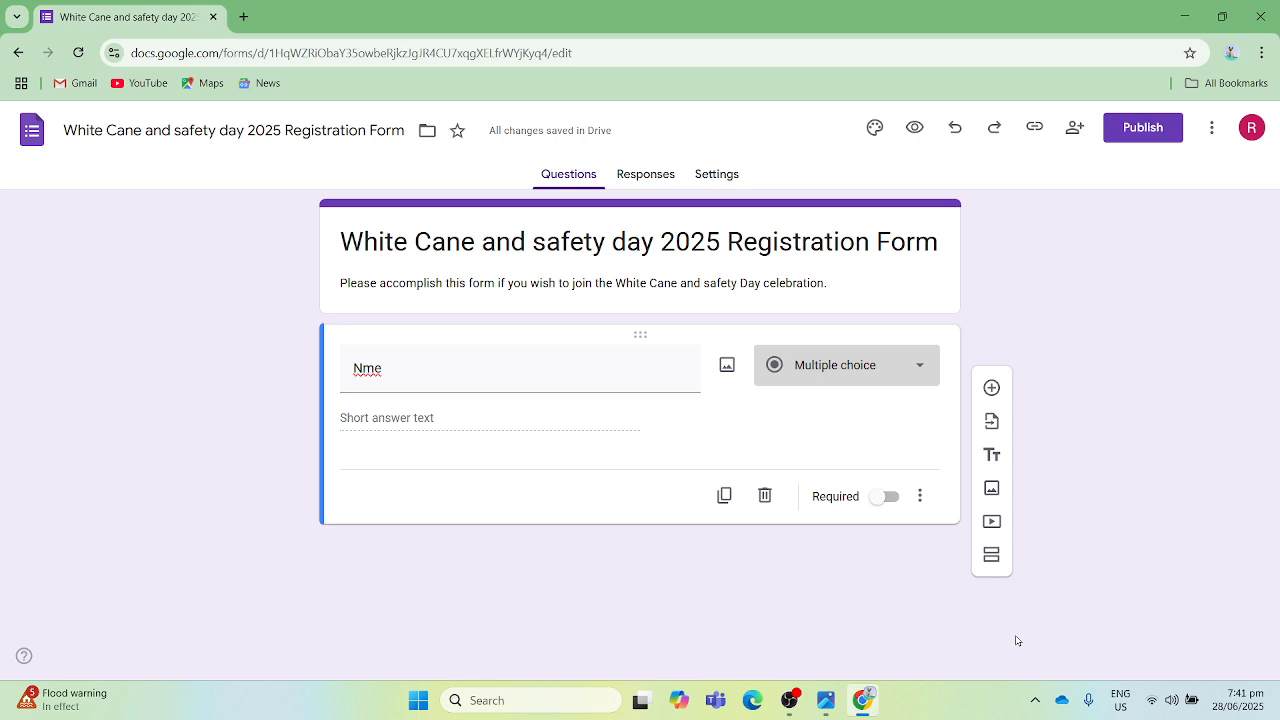
key("Up")
key("Up")
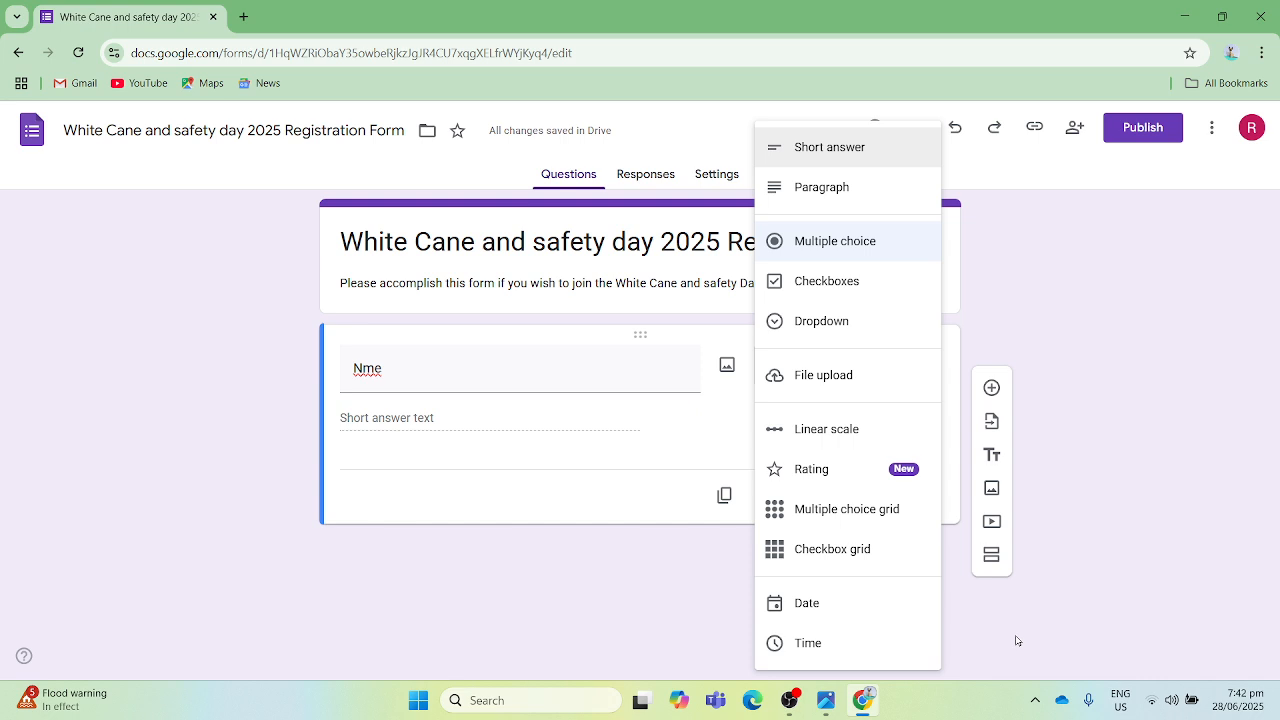
key("Down")
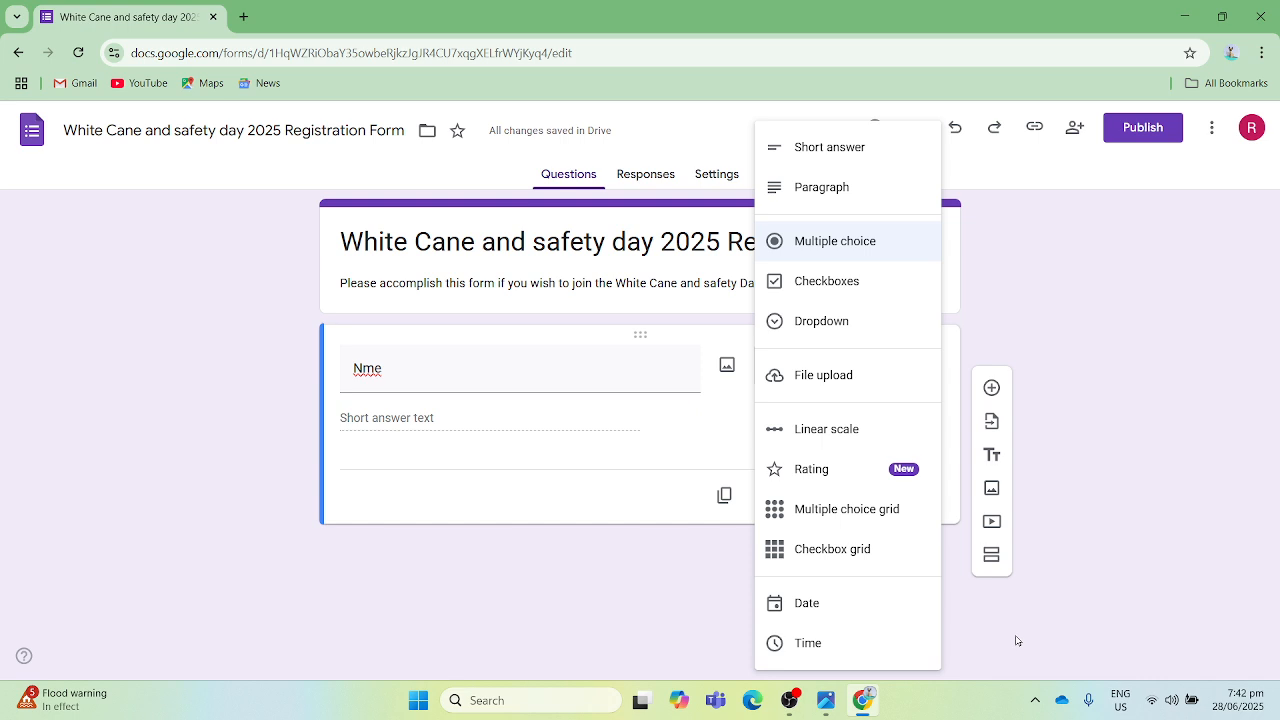
key("Down")
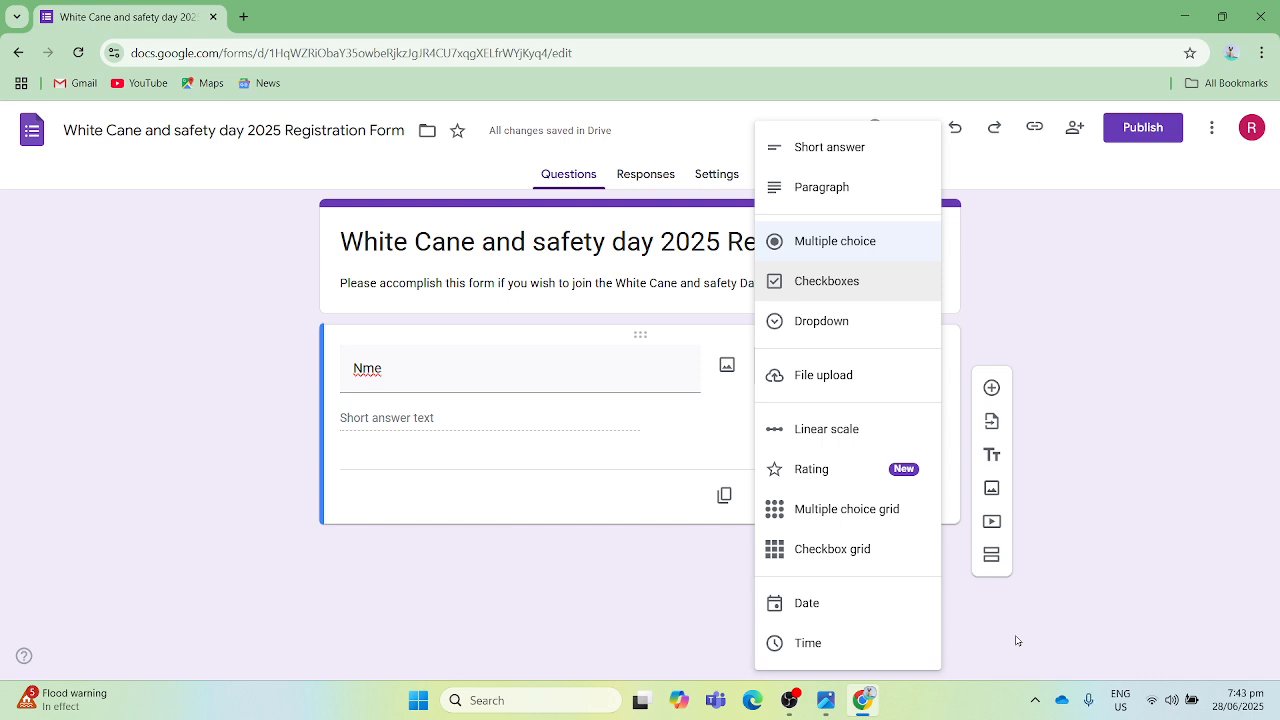
key("Down")
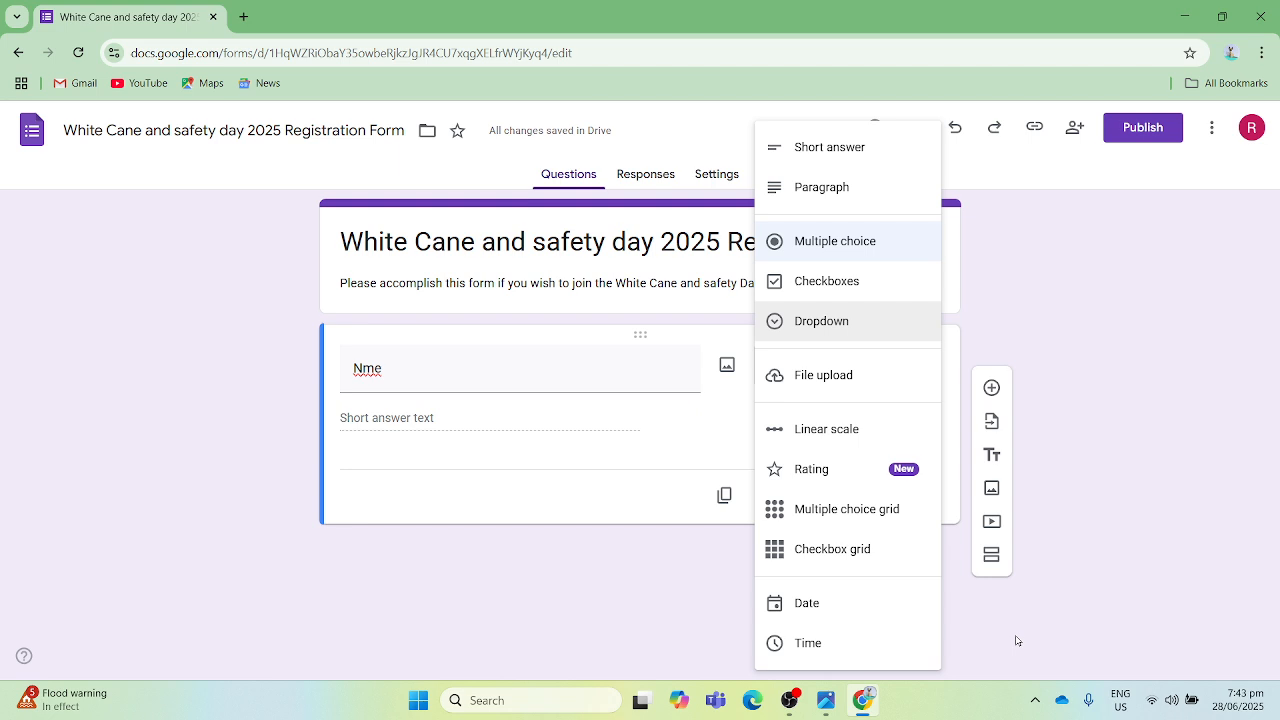
key("Down")
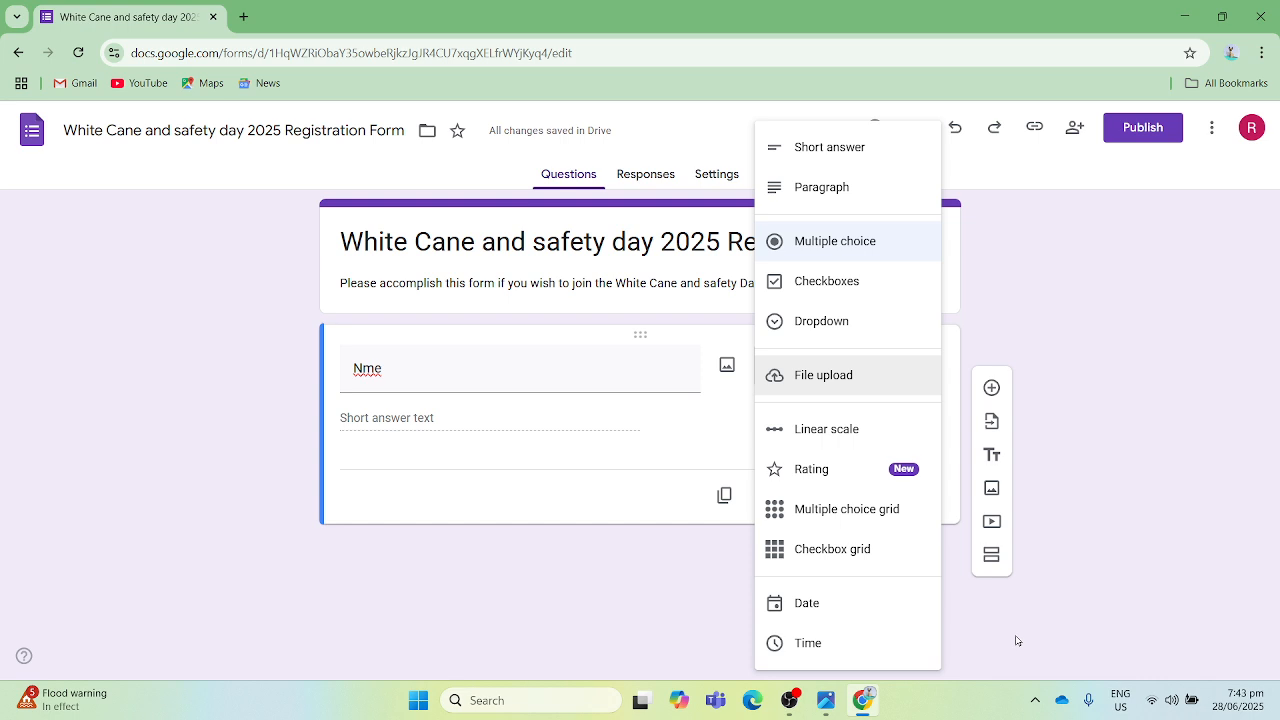
key("Down")
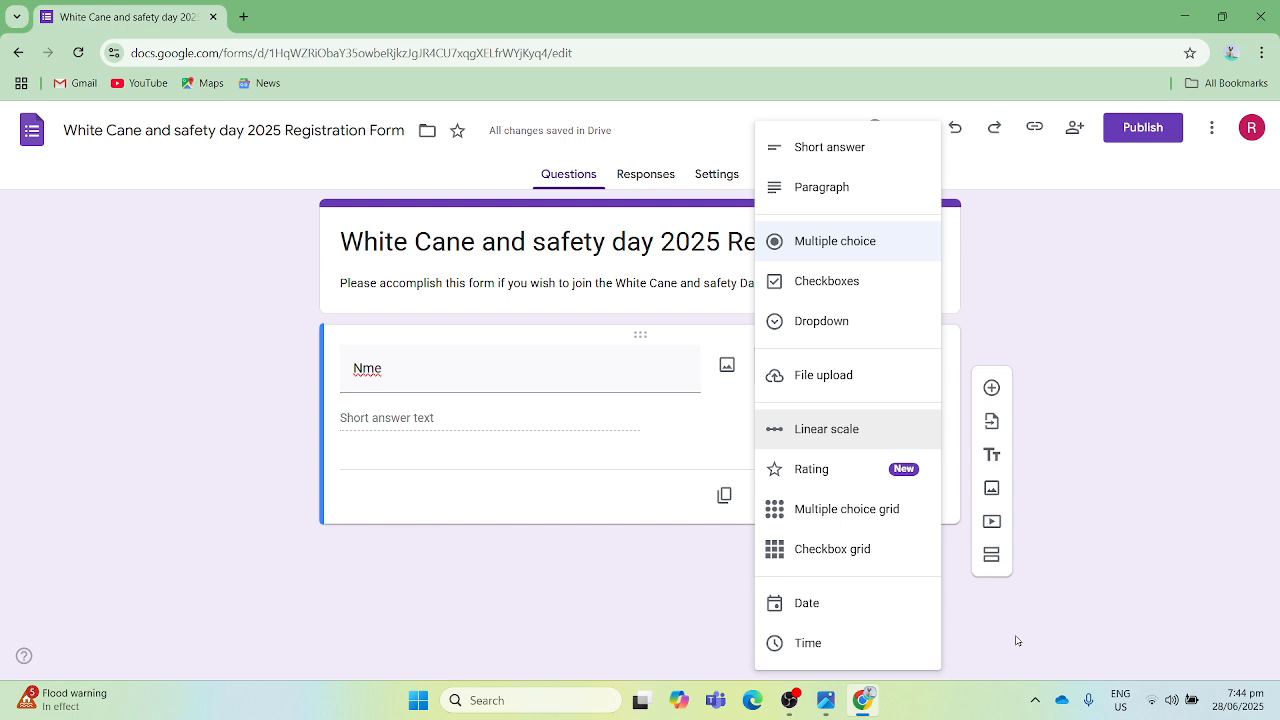
key("Down")
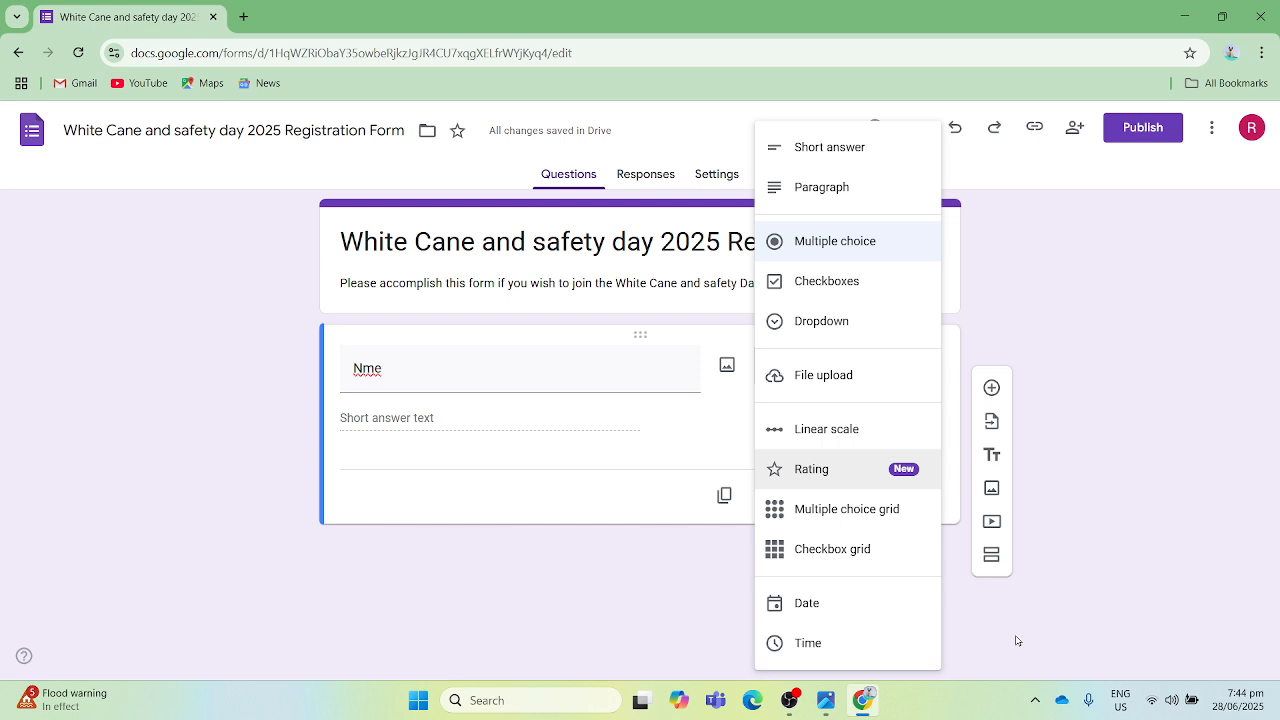
key("Down")
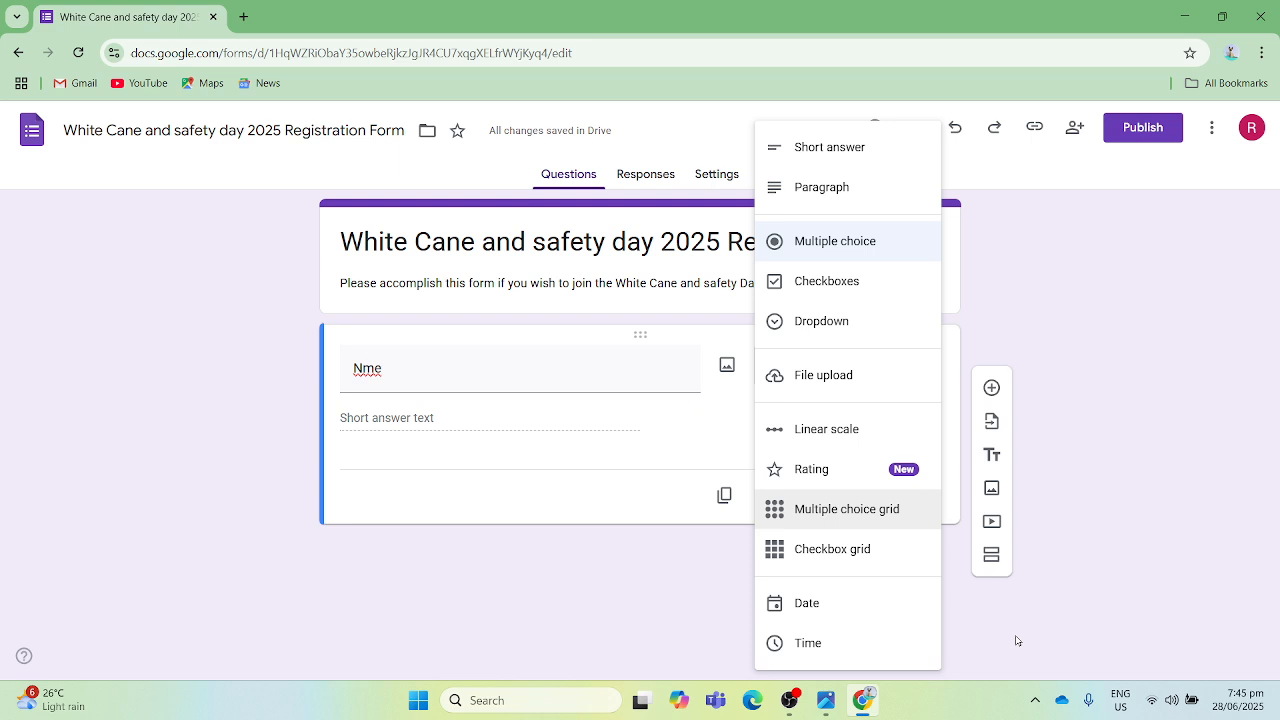
key("Down")
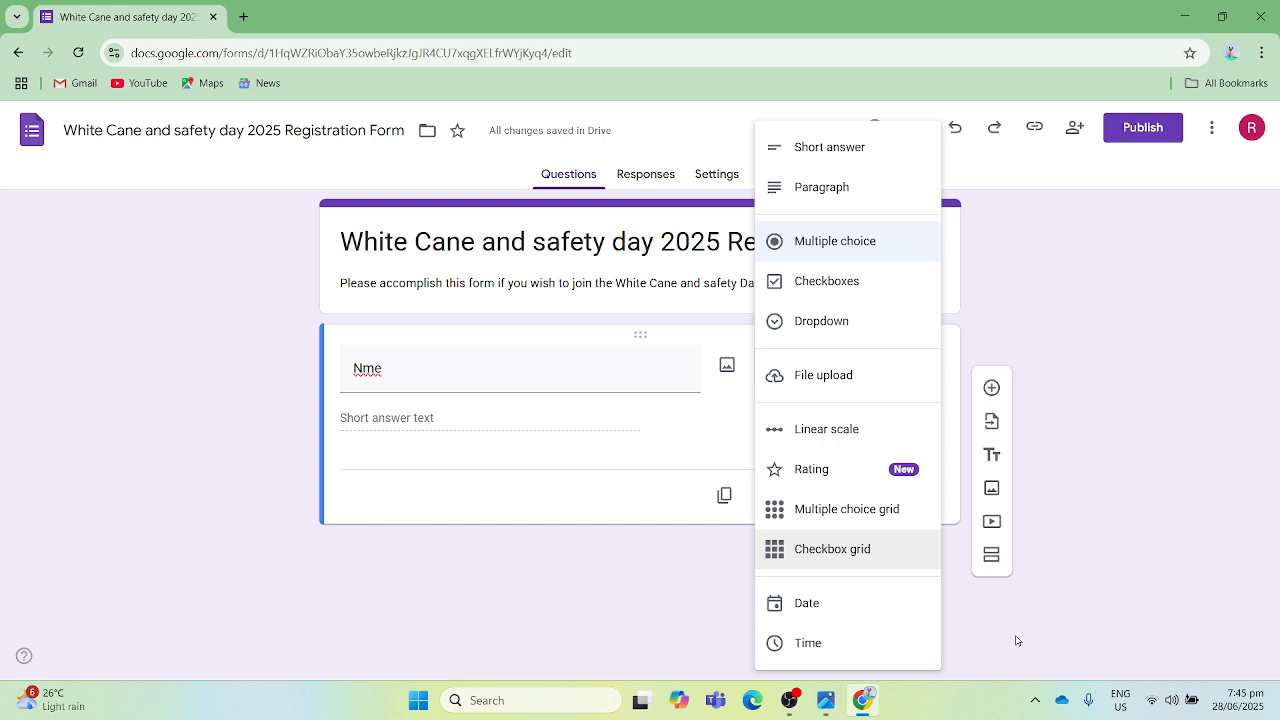
key("Down")
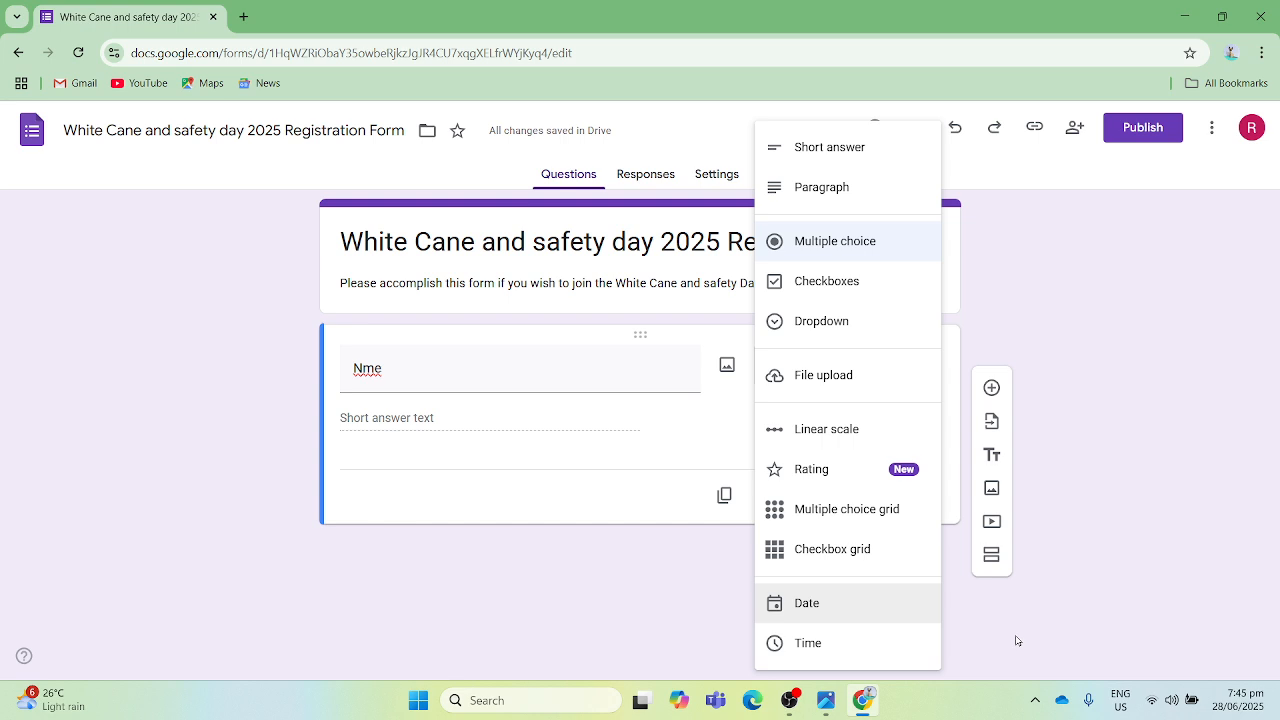
key("Down")
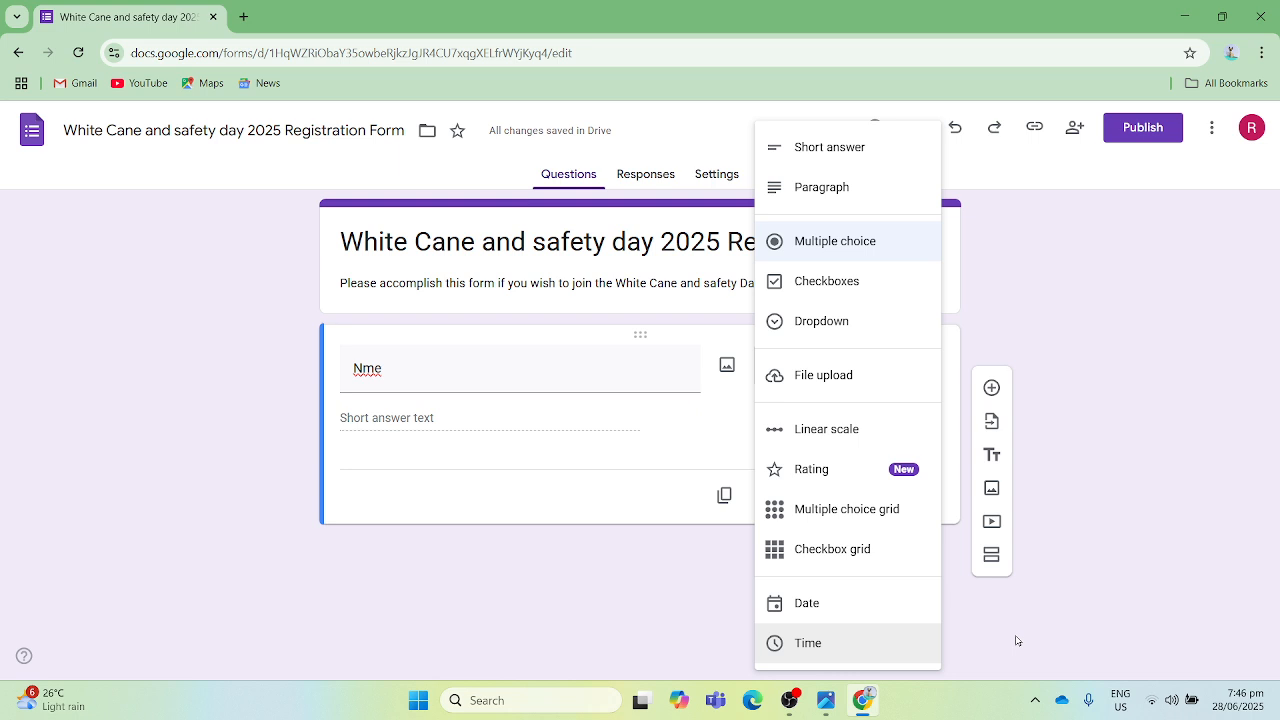
- Set the "Nme" question's type to Short answer and make the question required
key("Down")
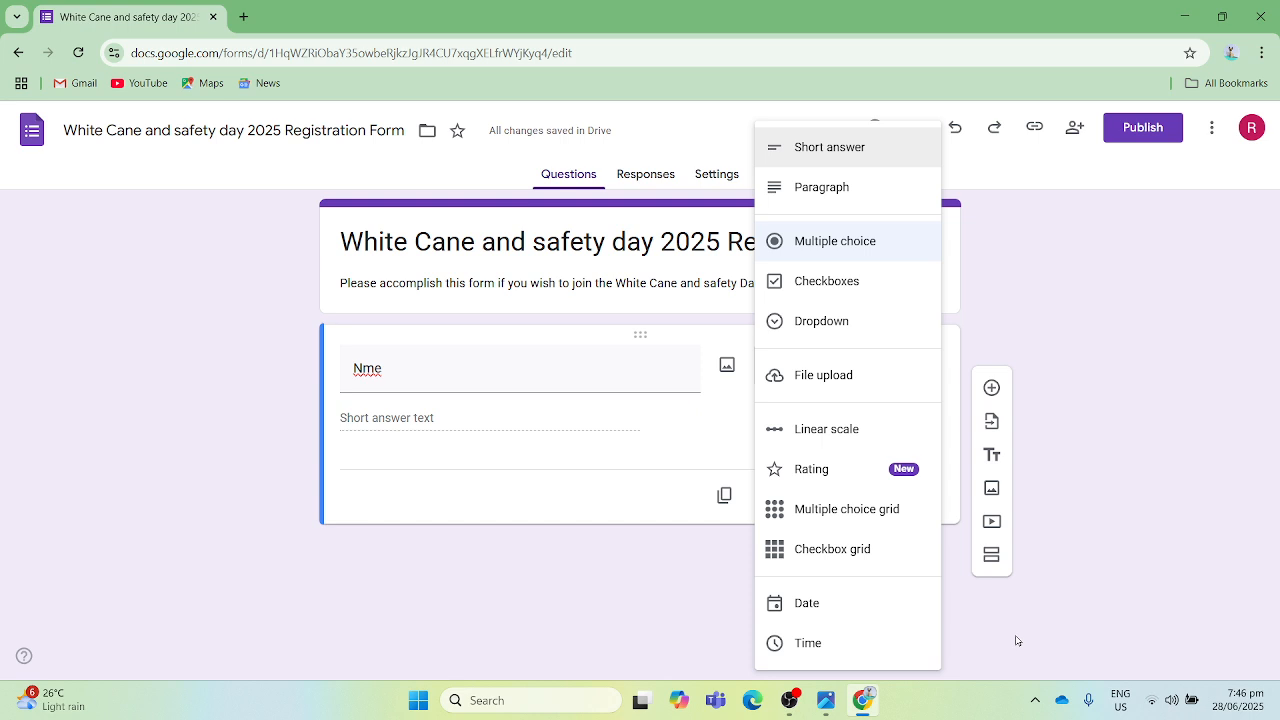
key("Return")
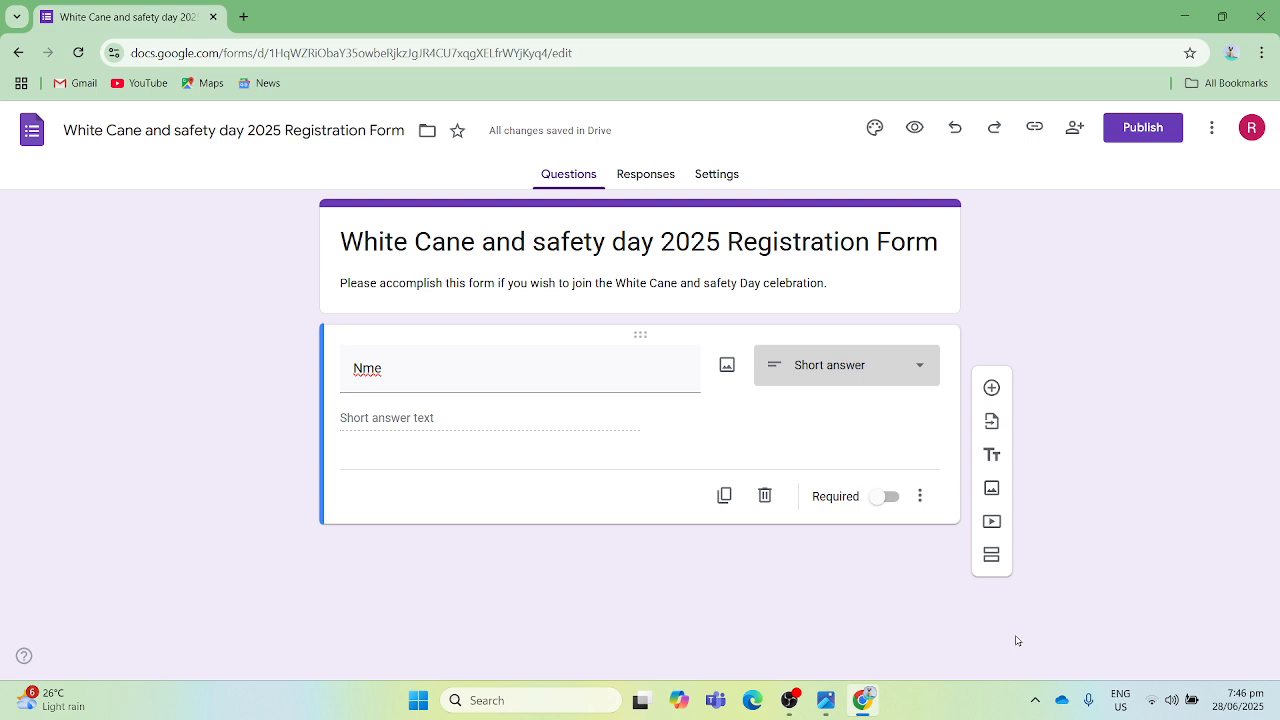
key("Tab")
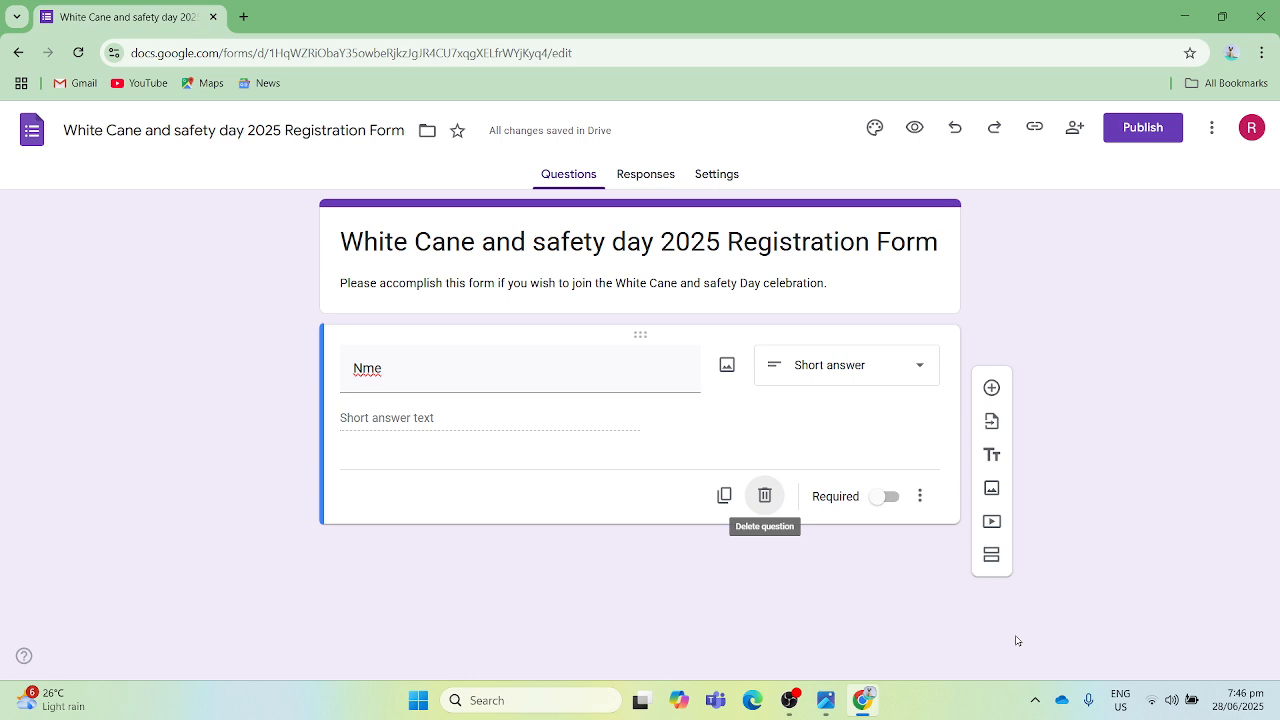
key("Tab")
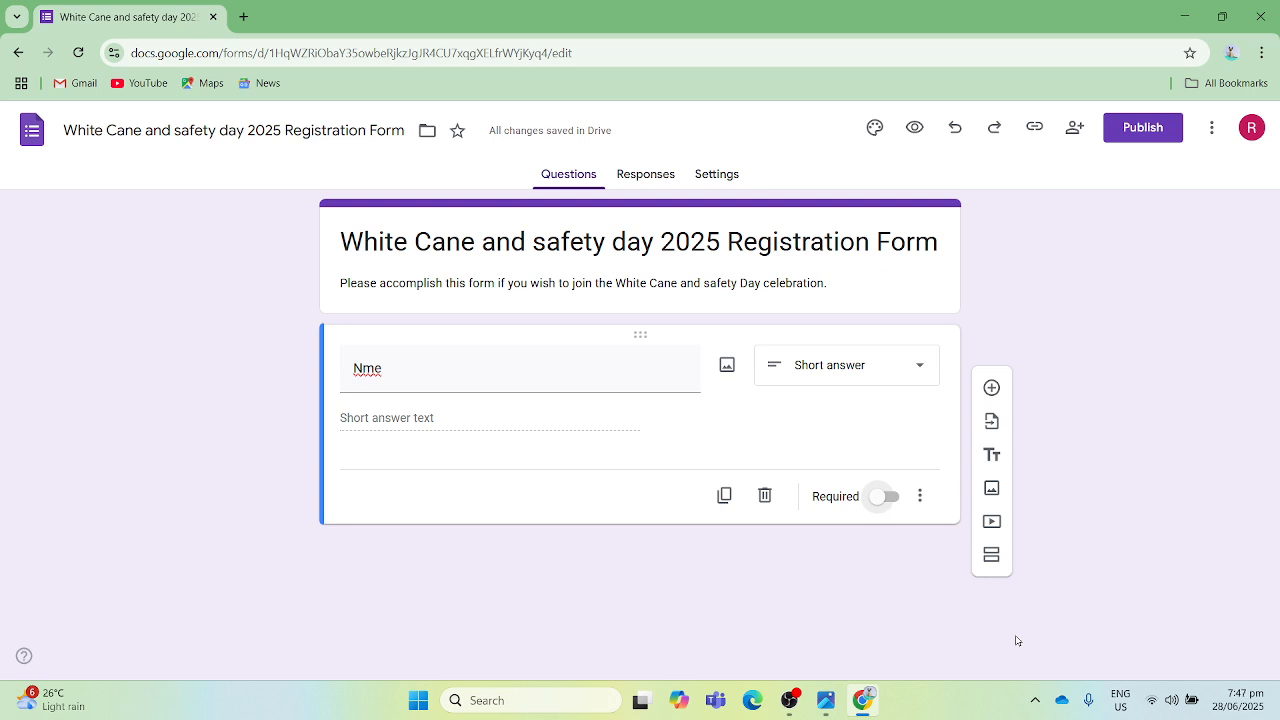
key("space")
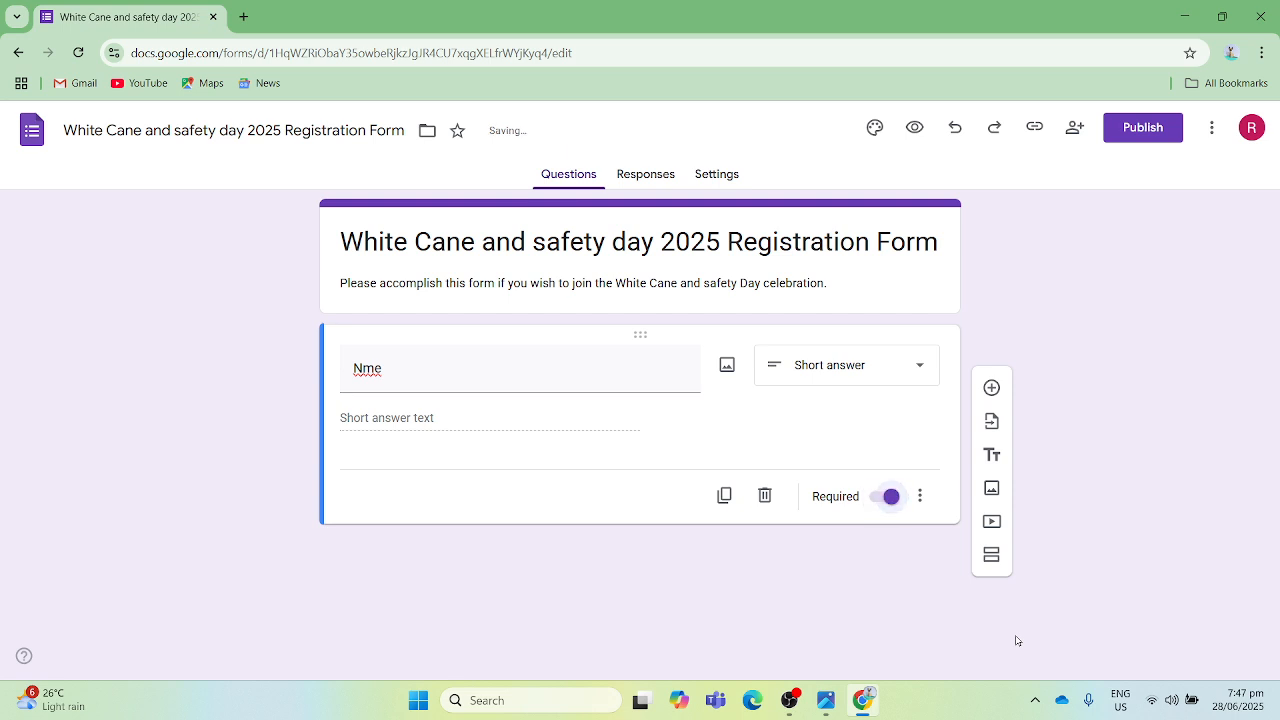
key("Tab")
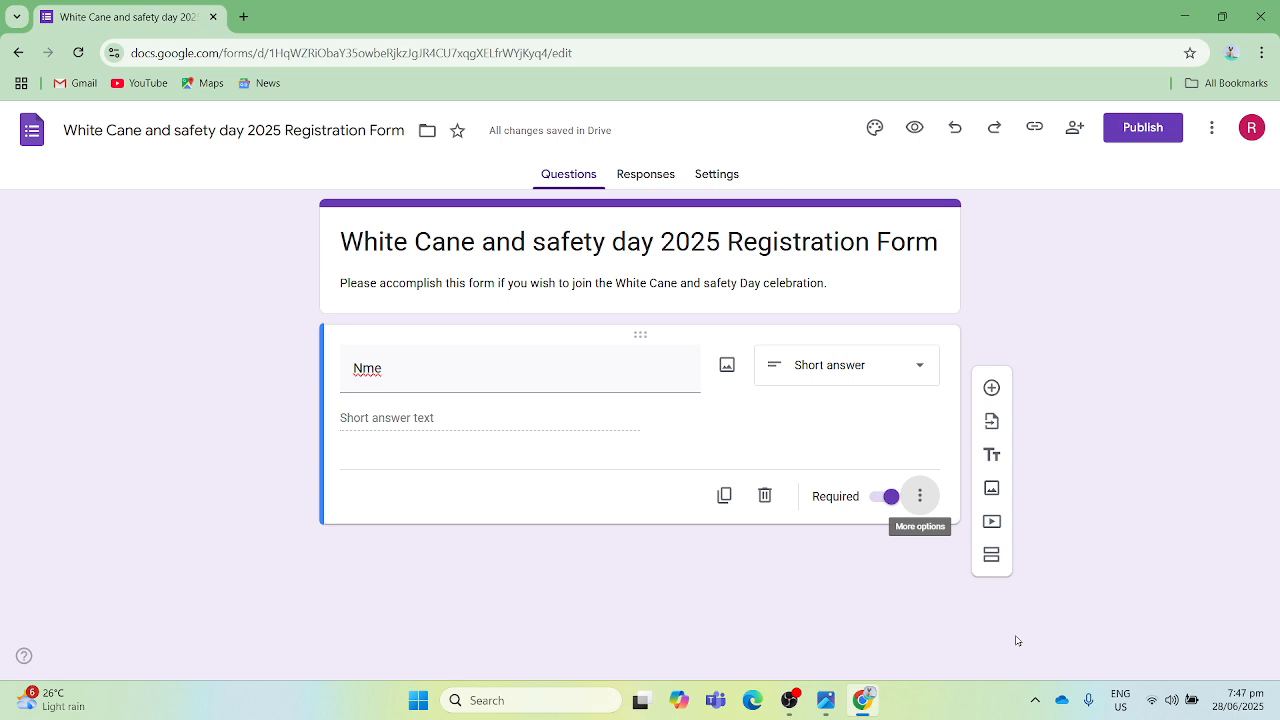
- Add a second question titled "Birthdate" below the "Nme" question
key("ctrl+shift+Return")
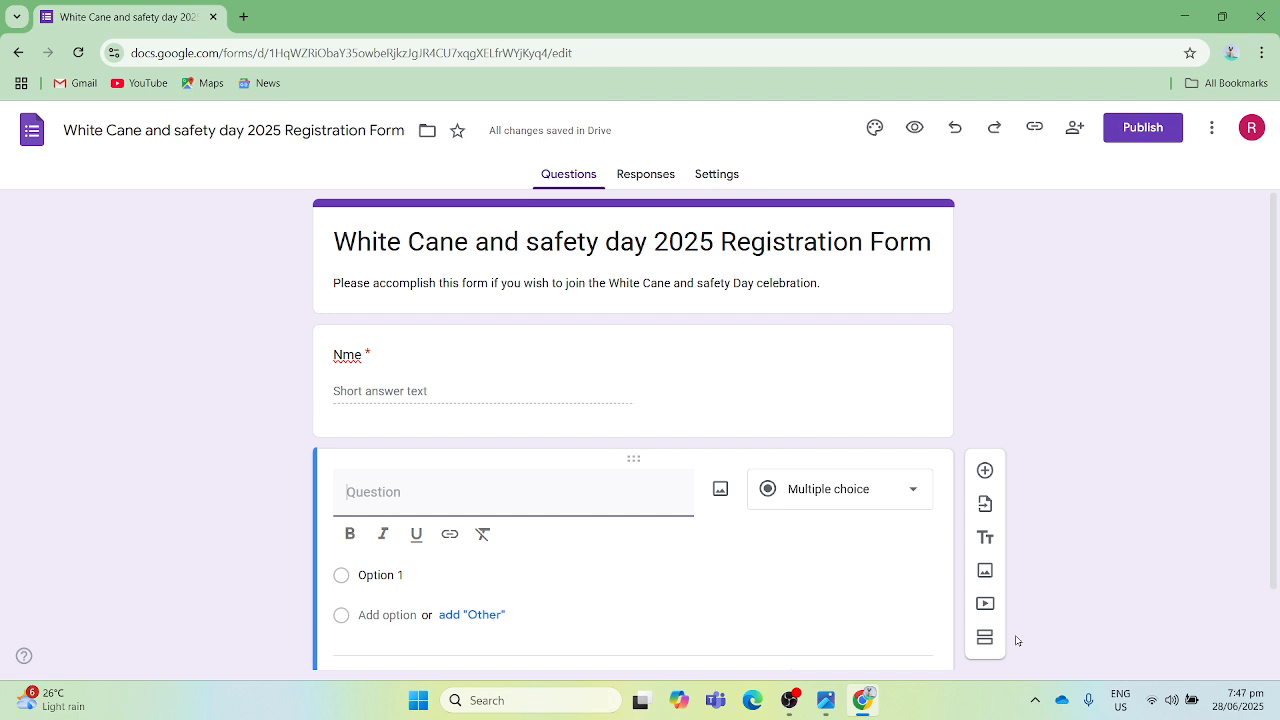
type("Birthdate")
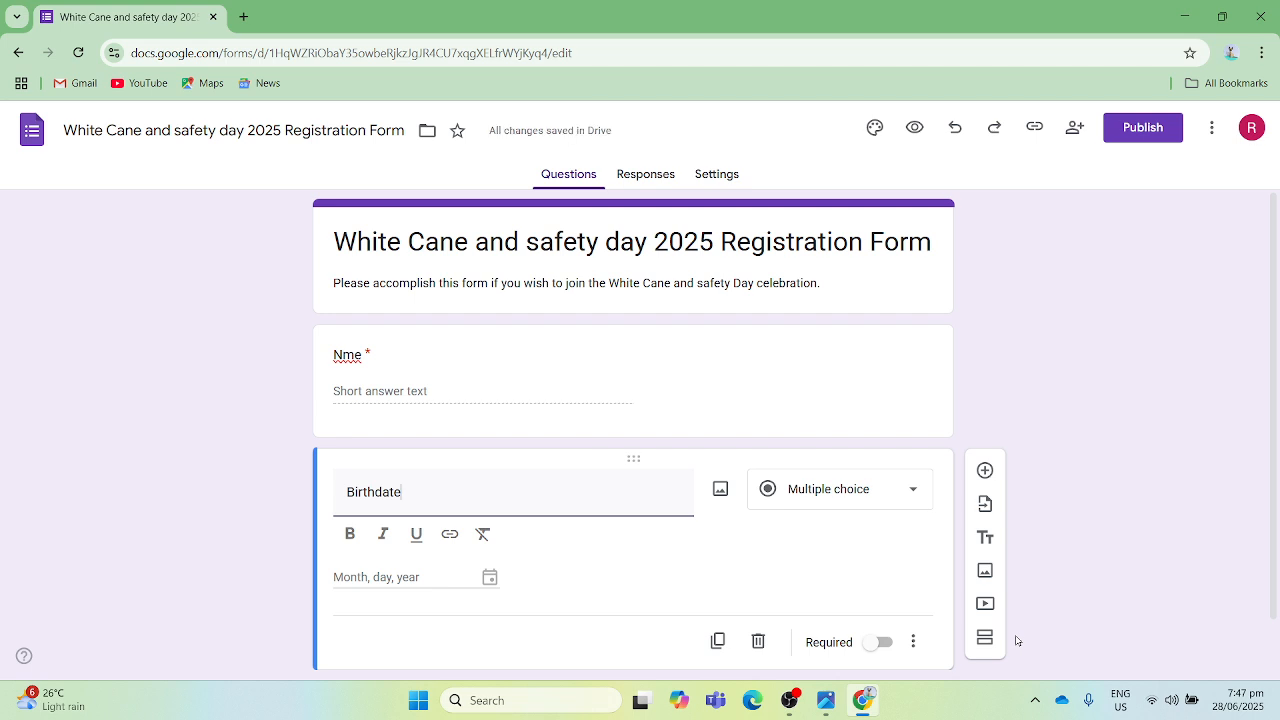
- Set the "Birthdate" question's answer type to Date
key("Tab")
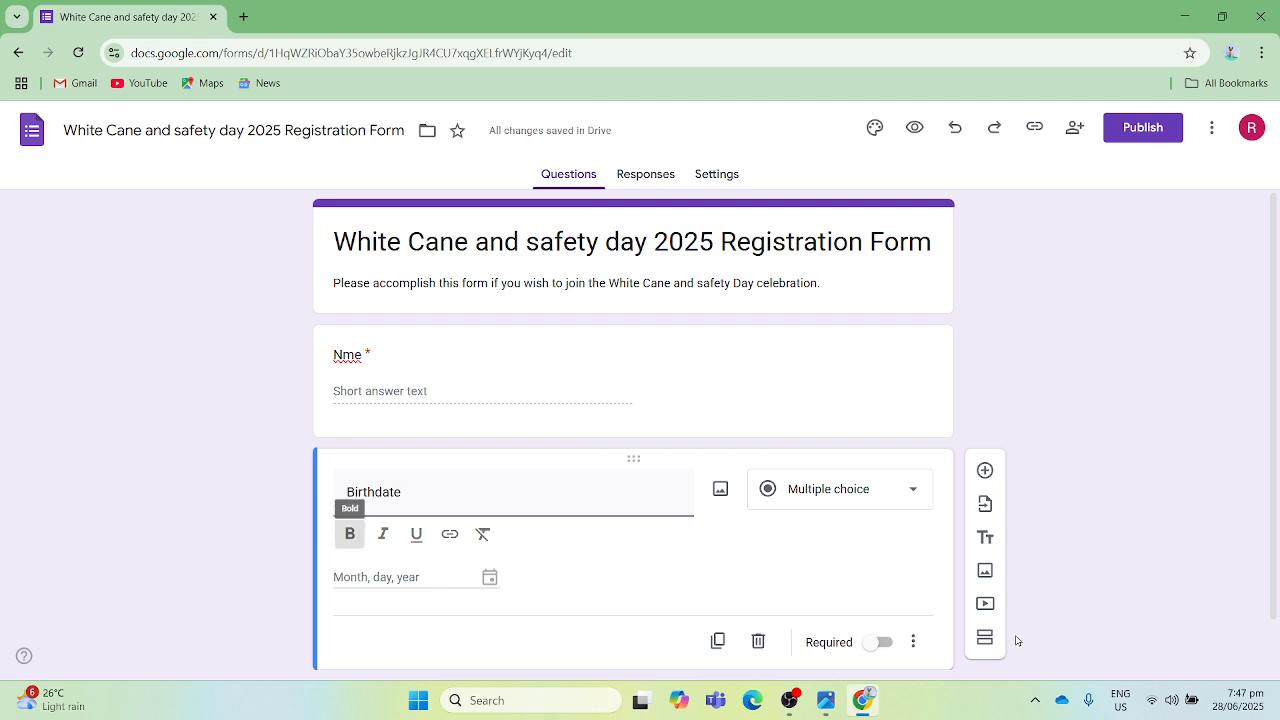
key("Tab")
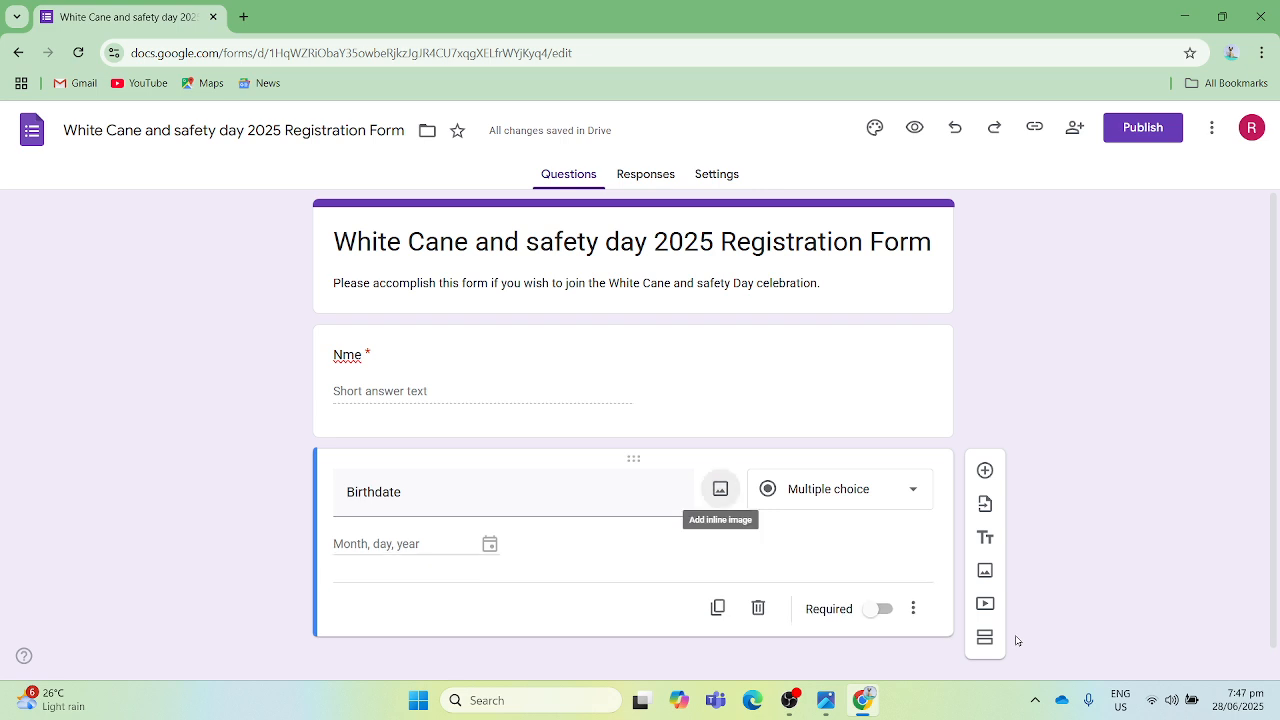
key("Tab")
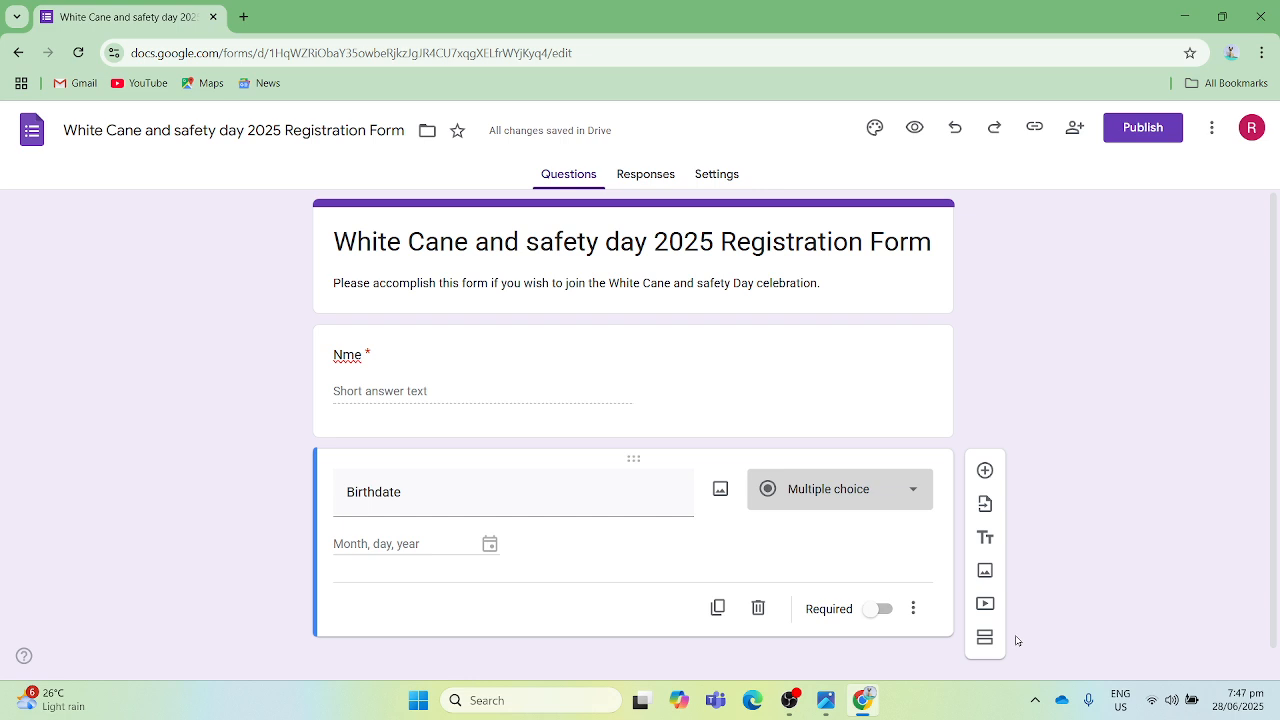
key("Down")
key("Down")
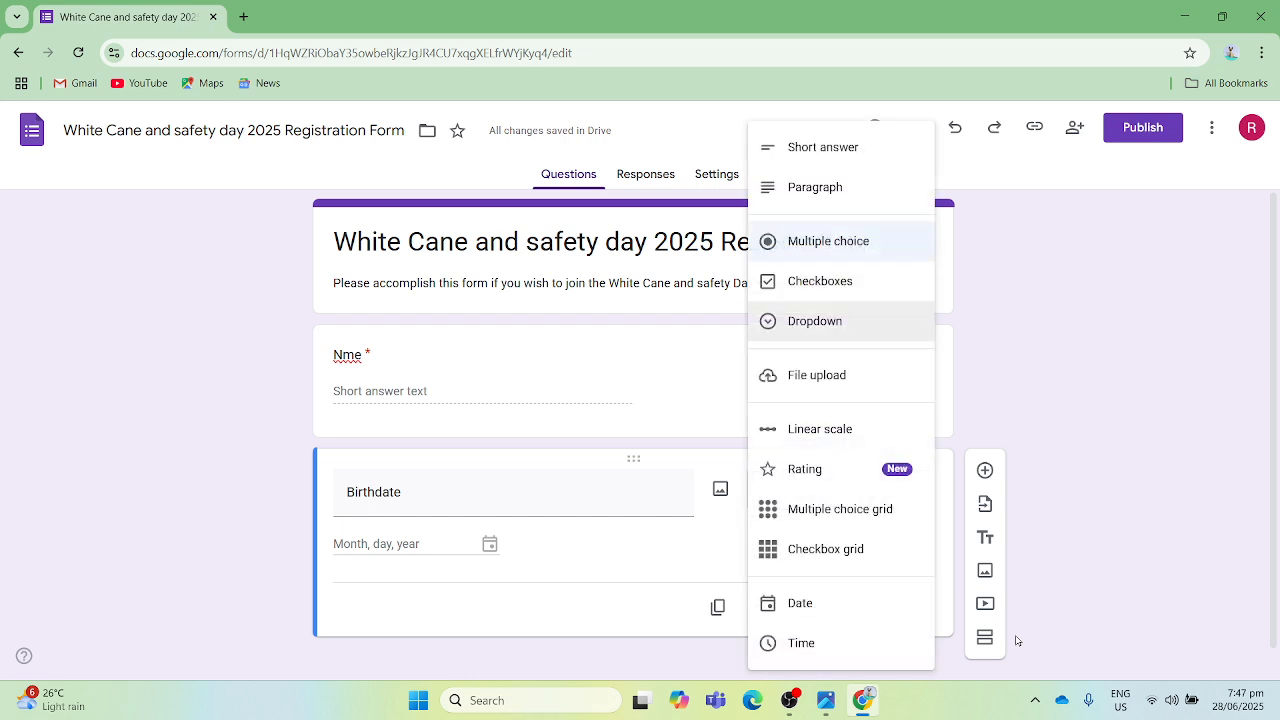
key("Down")
key("Down")
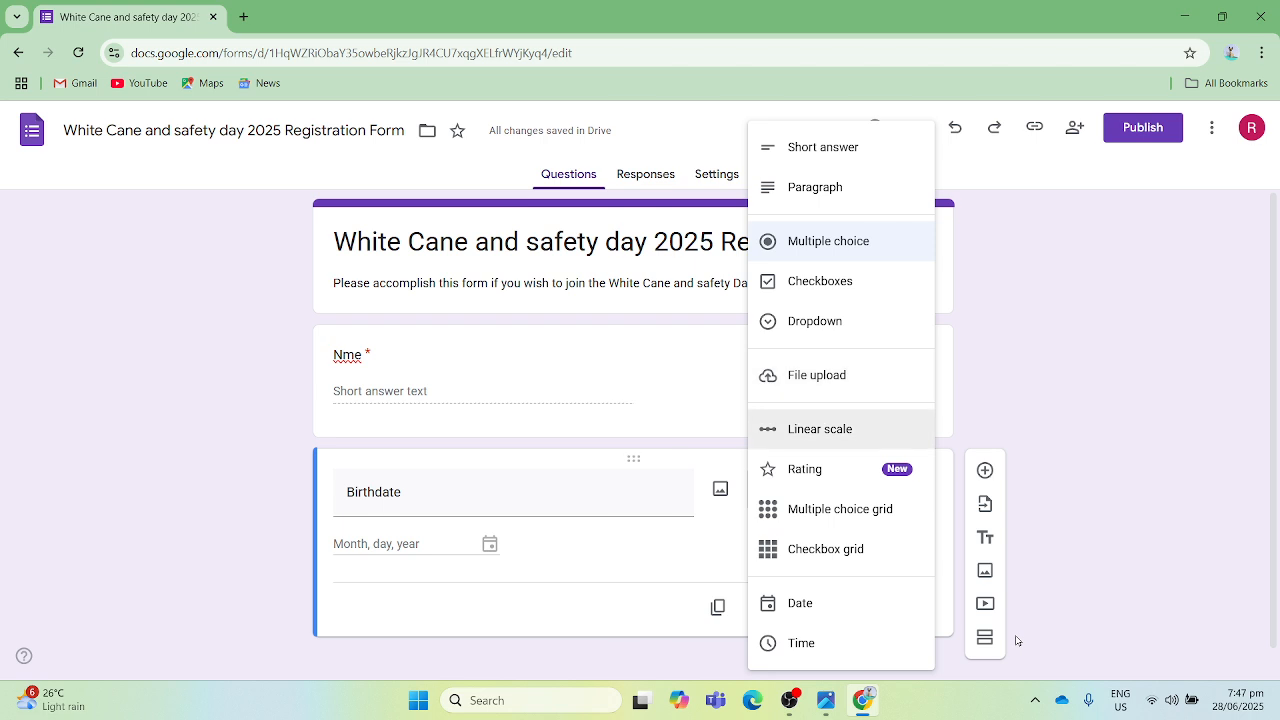
key("Down")
key("Down")
key("Down")
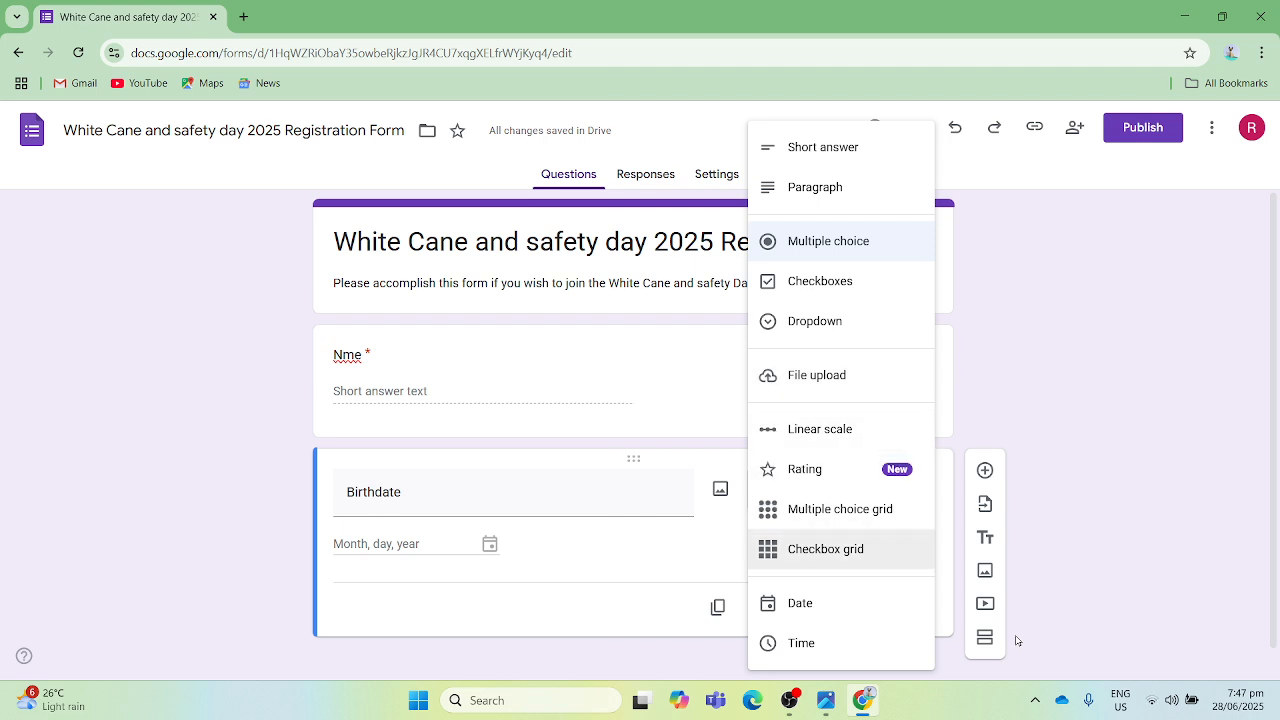
key("Down")
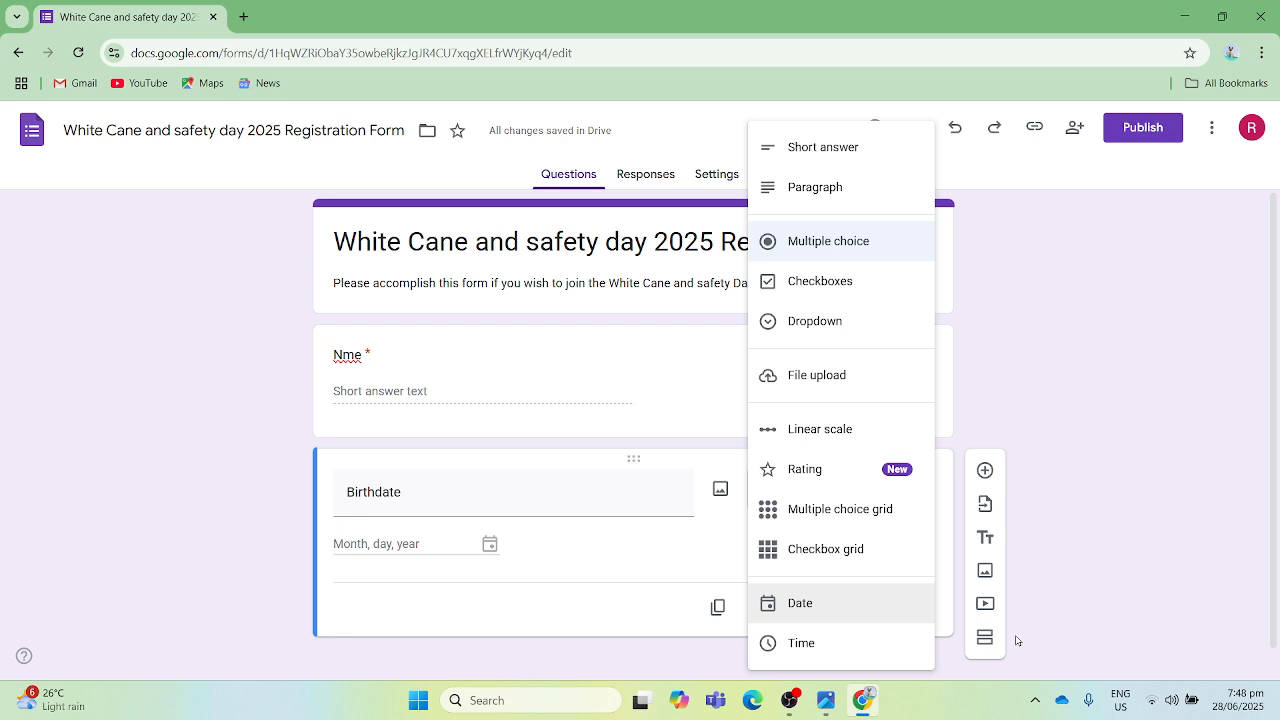
key("Return")
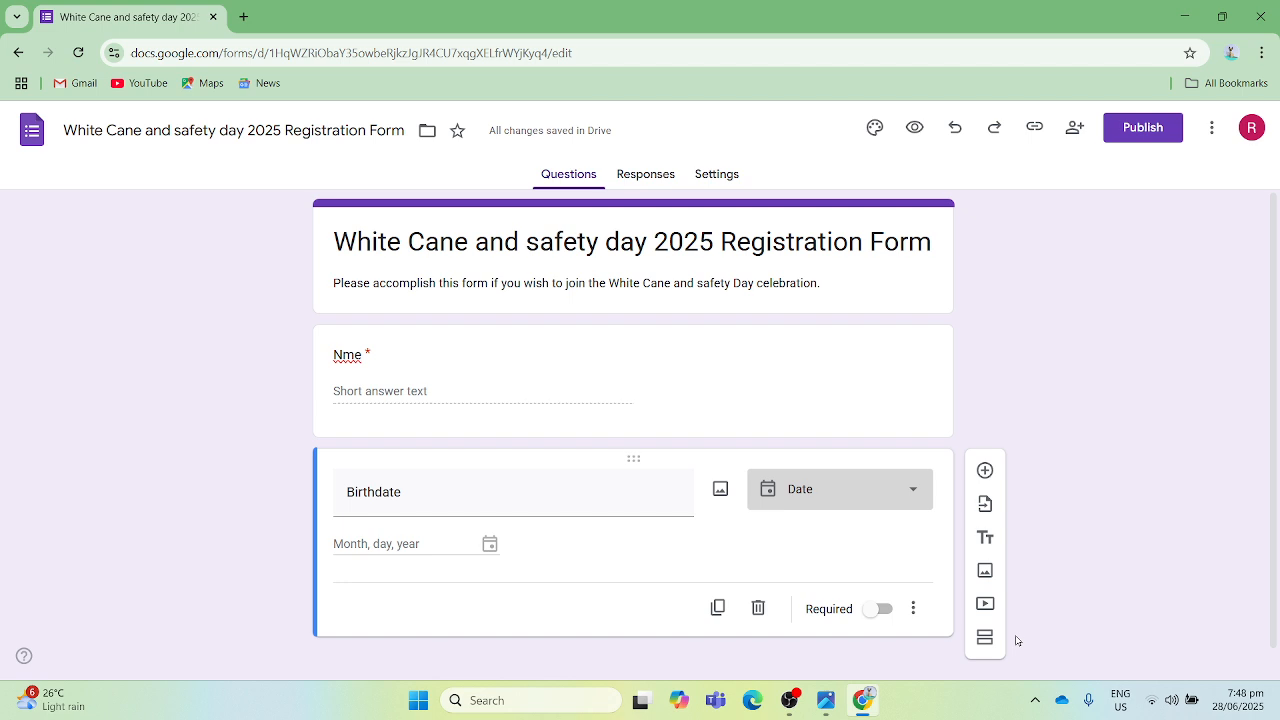
- Make the "Birthdate" question required
key("Tab")
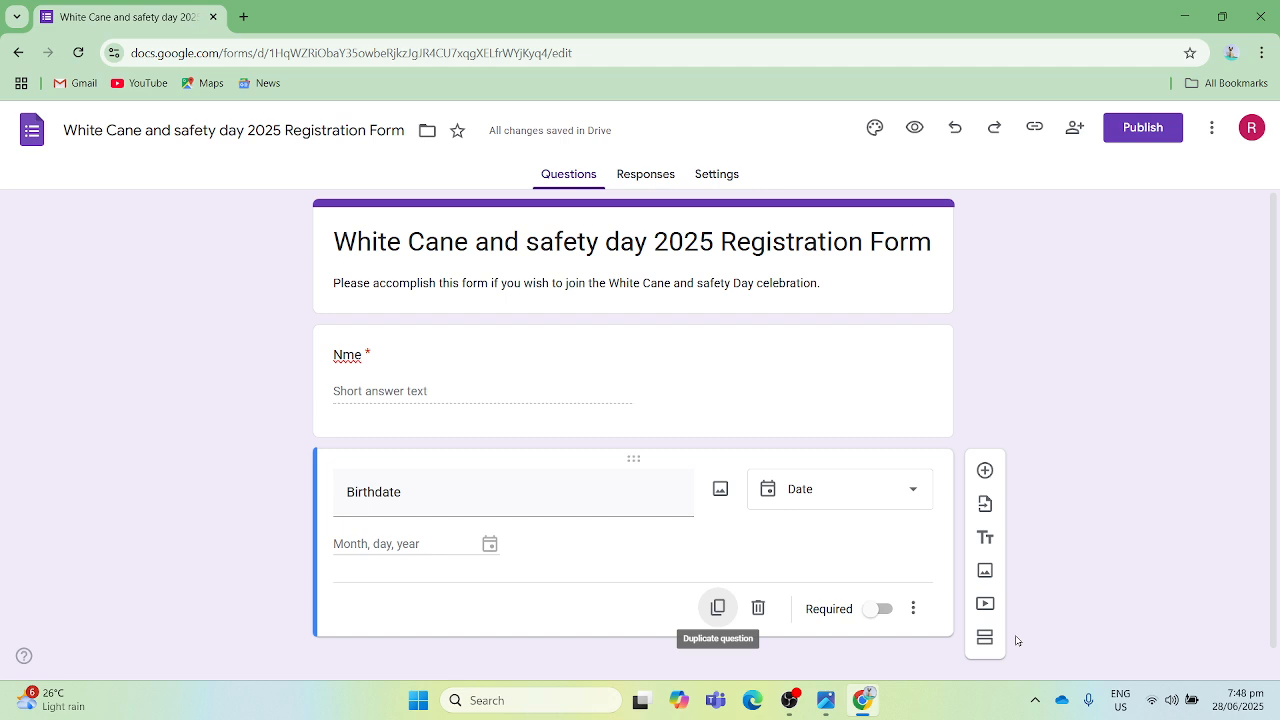
key("Tab")
key("Tab")
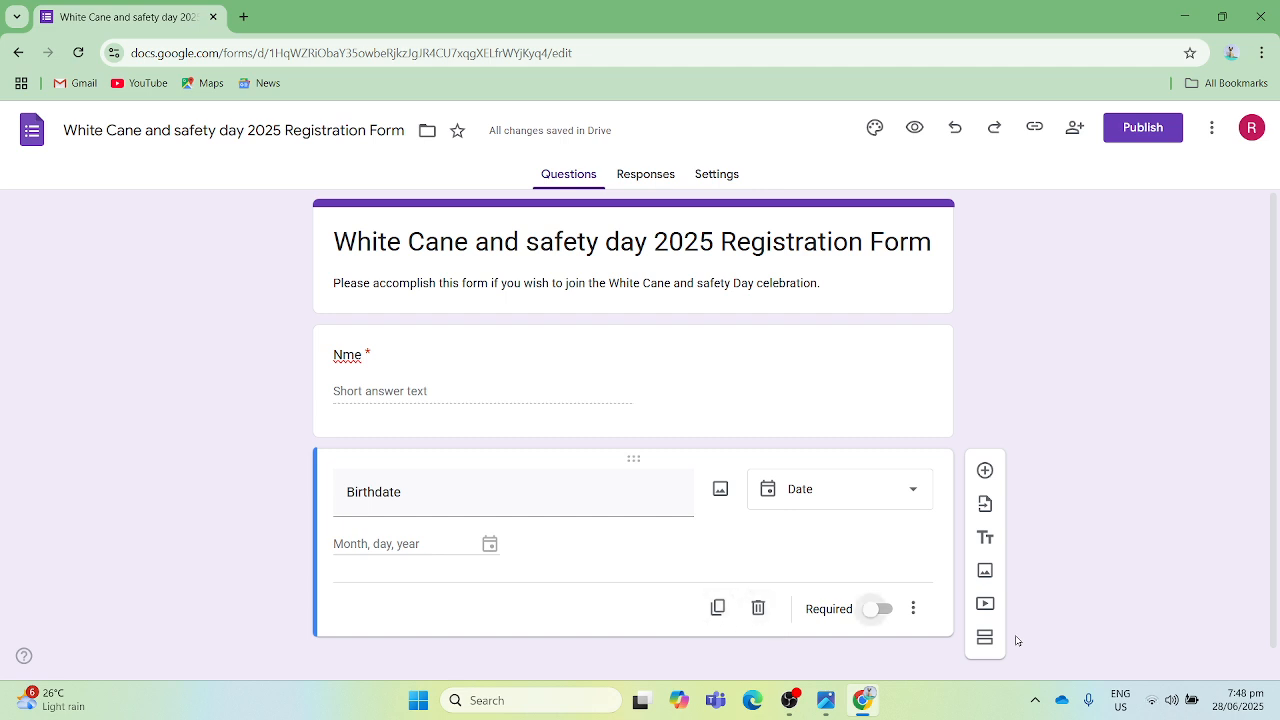
key("space")
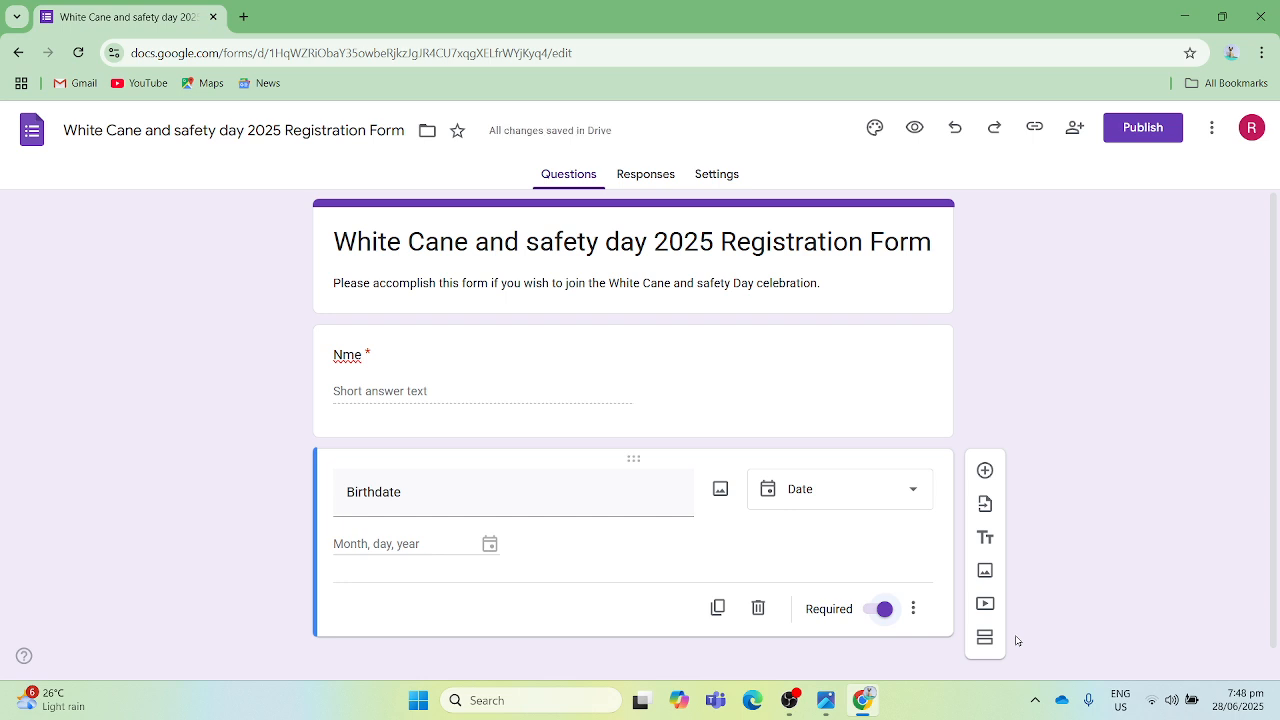
- Add a third question titled "ContactNumber" below the "Birthdate" question
key("ctrl+shift+Return")
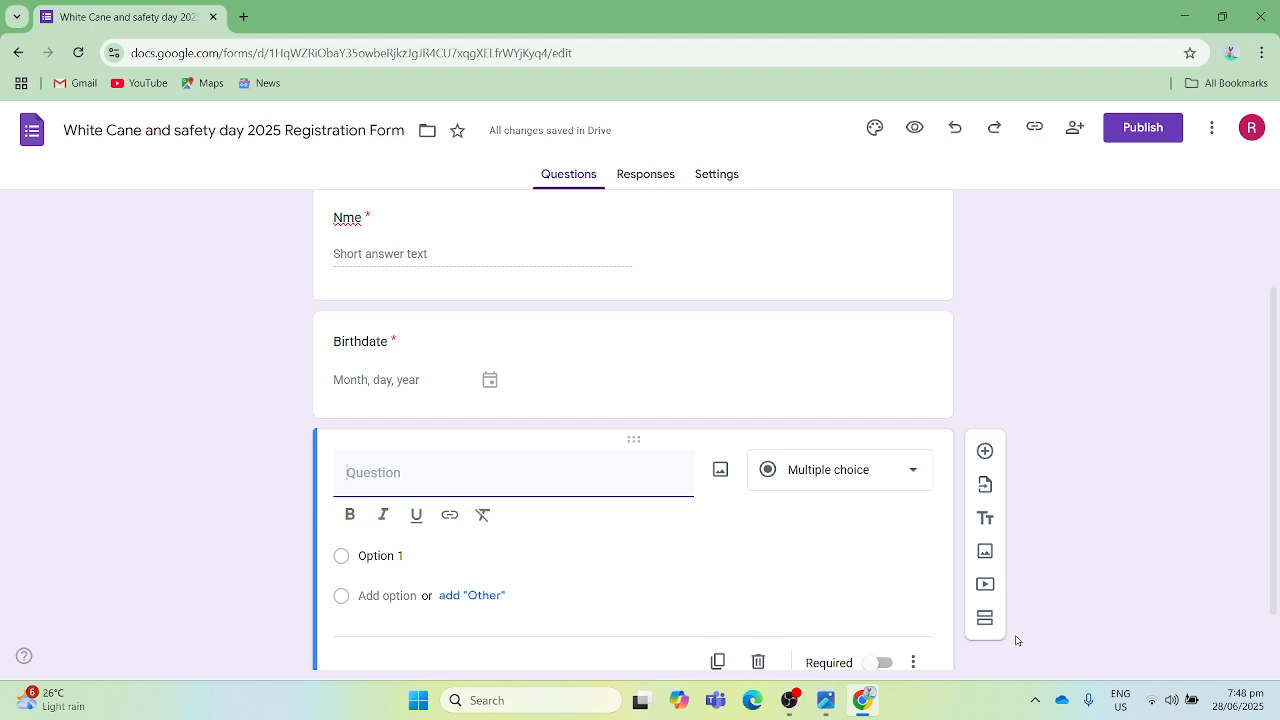
type("Co")
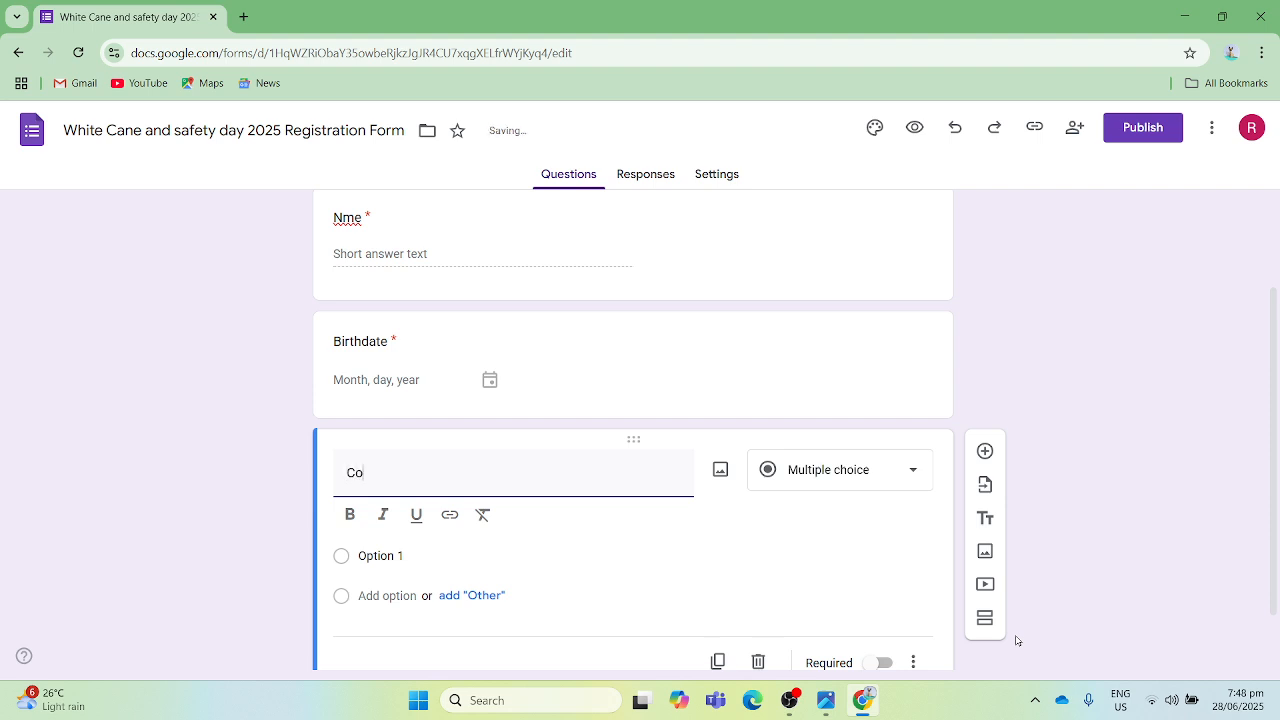
type("ntactNumber")
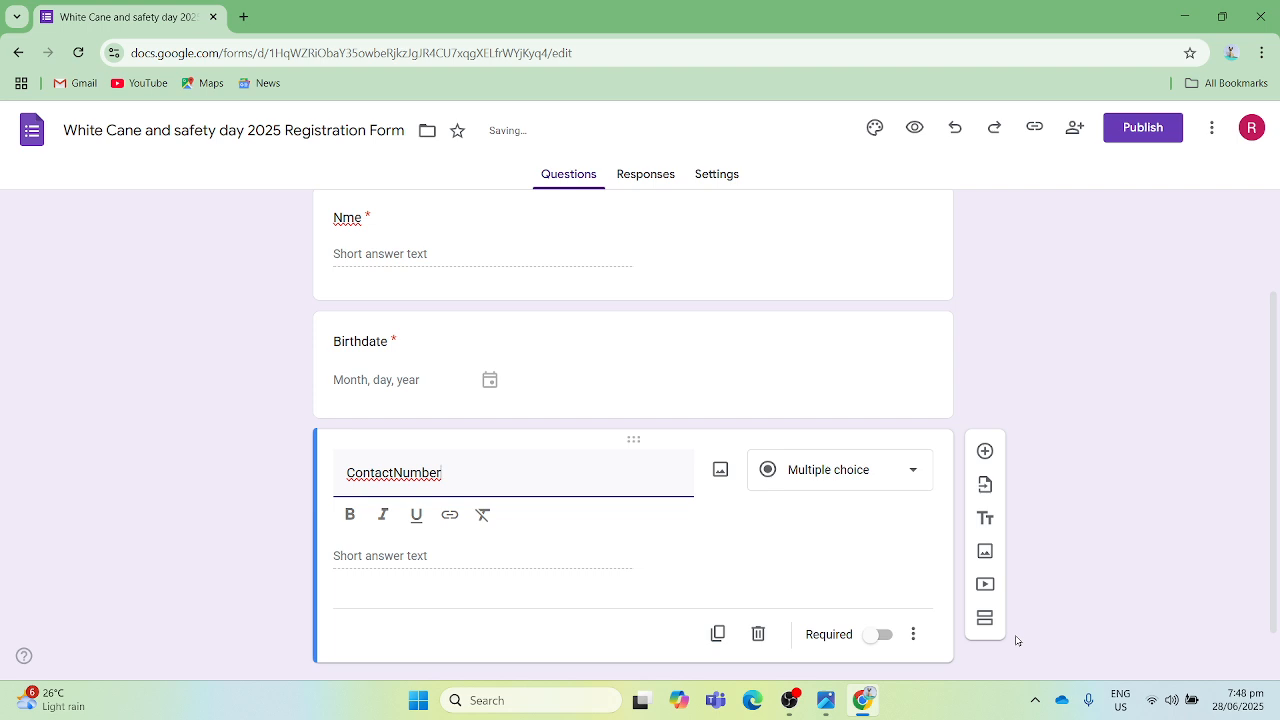
- Set the "ContactNumber" question's answer type to Short answer
key("Tab")
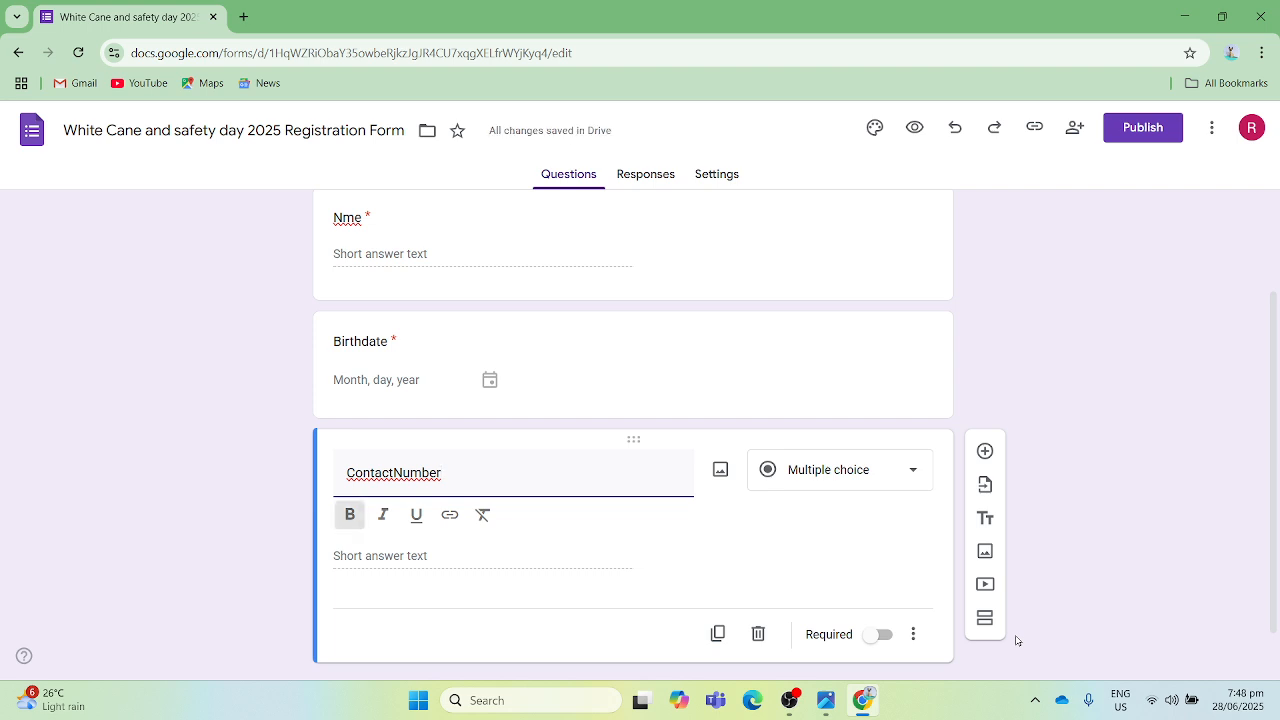
key("Tab")
key("Tab")
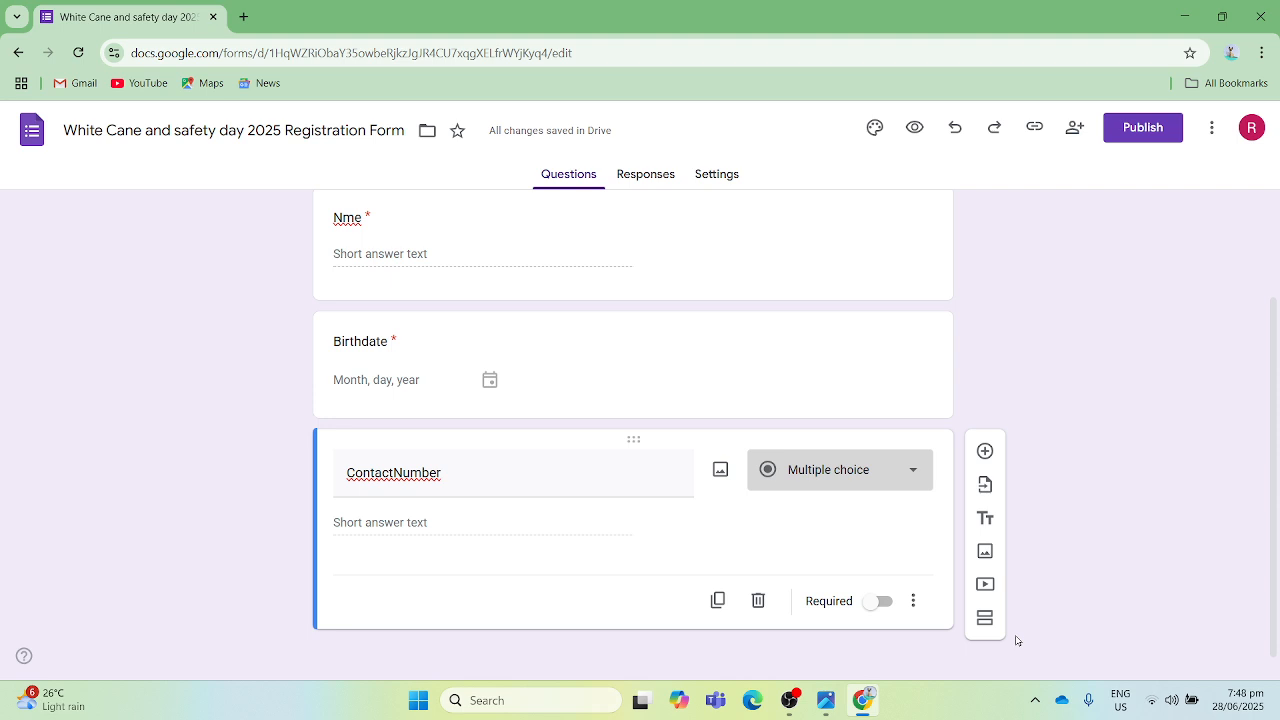
key("Return")
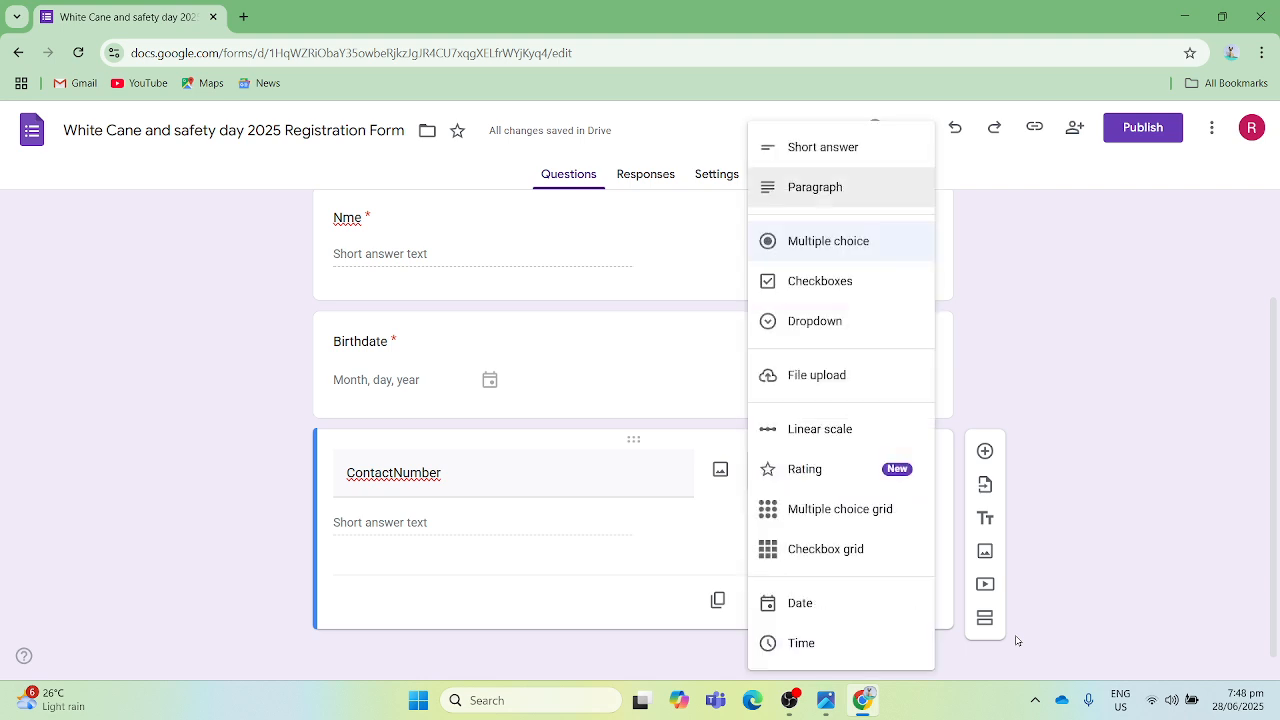
key("Up")
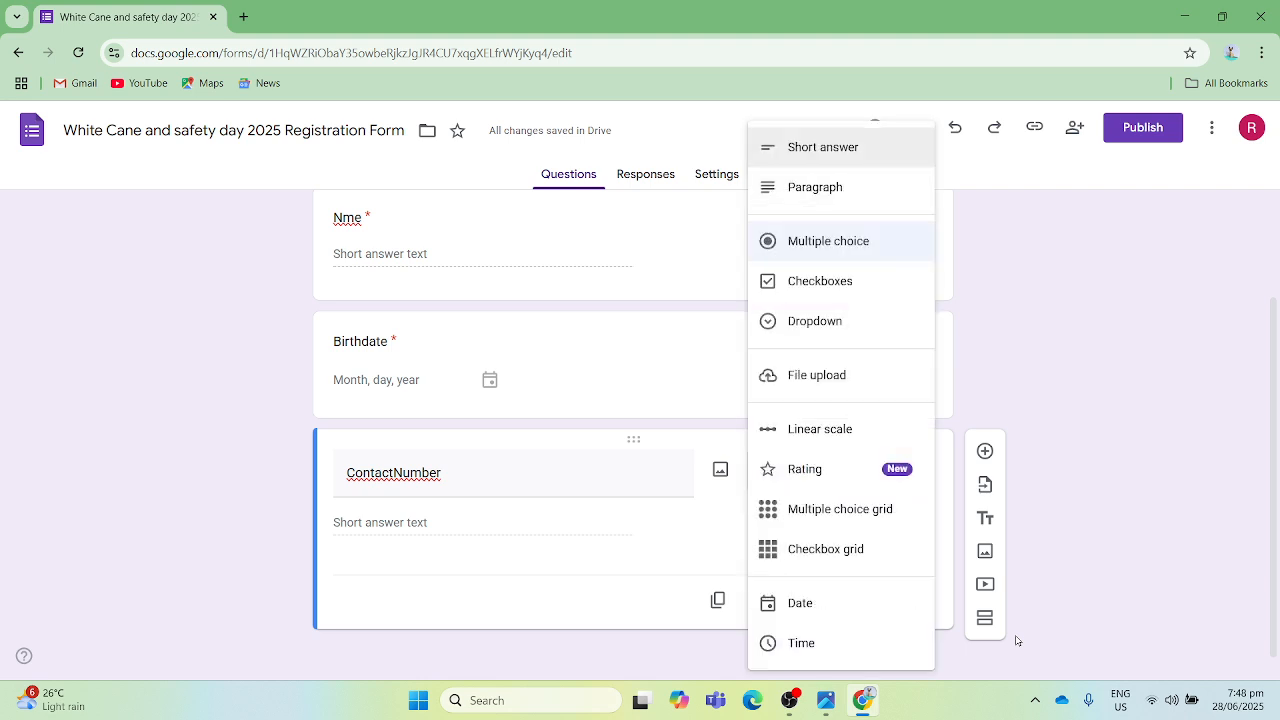
key("Return")
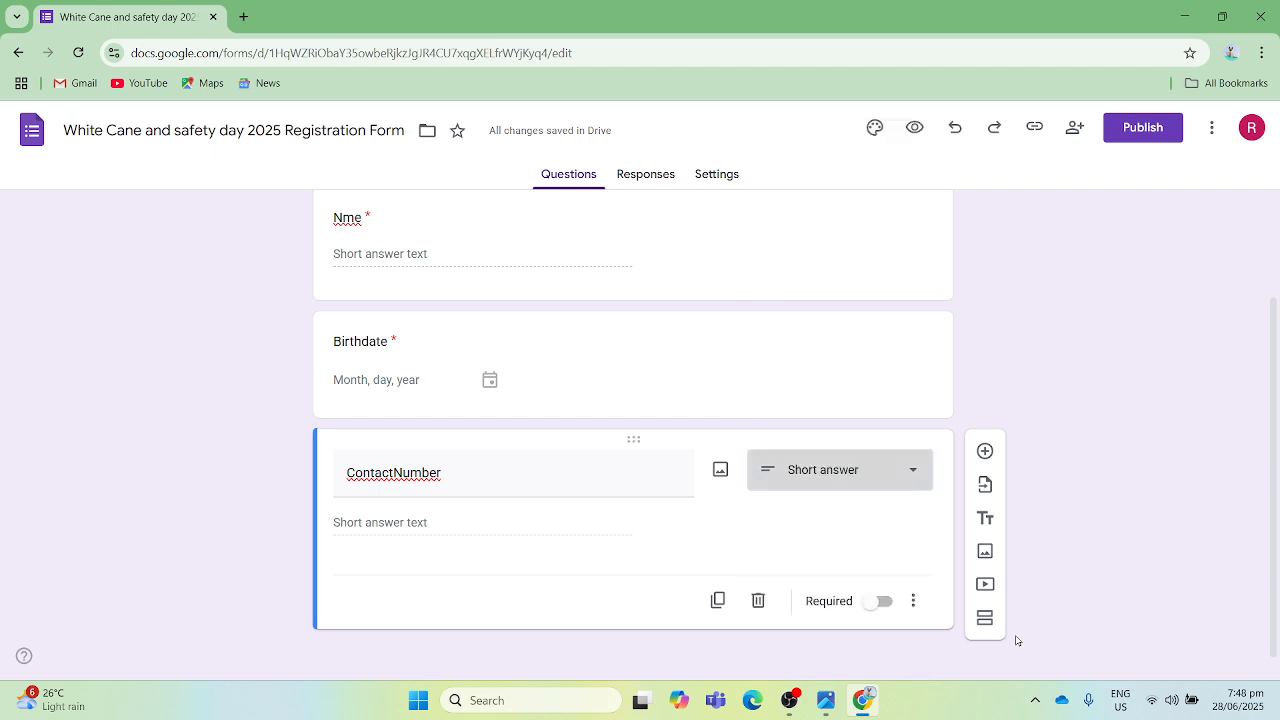
- Make the "ContactNumber" question required
key("Tab")
key("Tab")
key("Tab")
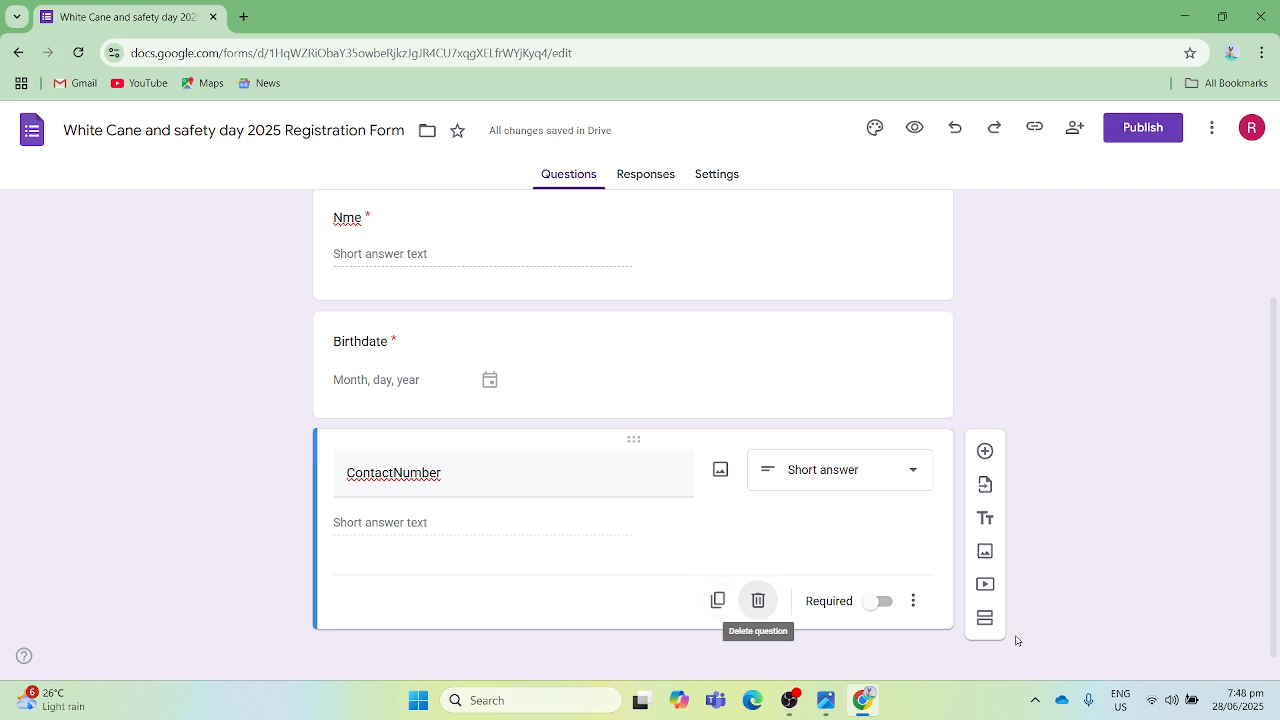
key("space")
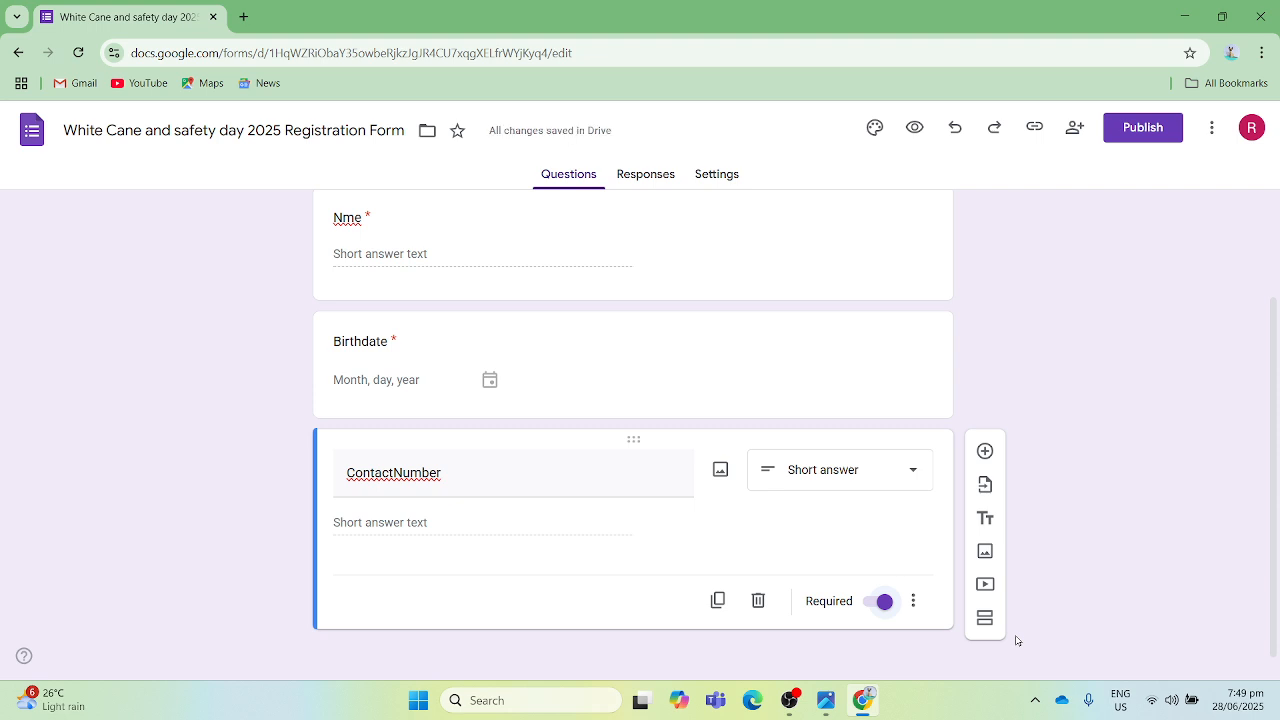
- Add a fourth question titled "Category of Visual Impairment" below the "ContactNumber" question
key("ctrl+shift+Return")
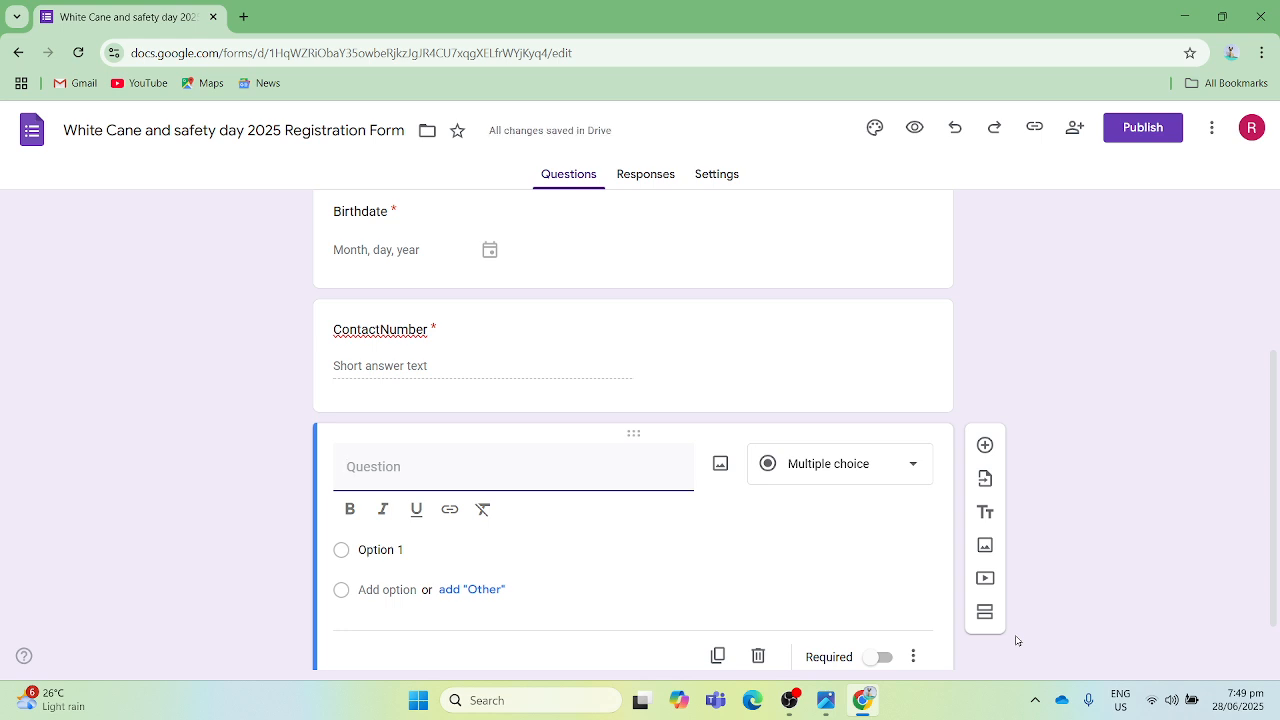
type("Category of Visual Impairment")
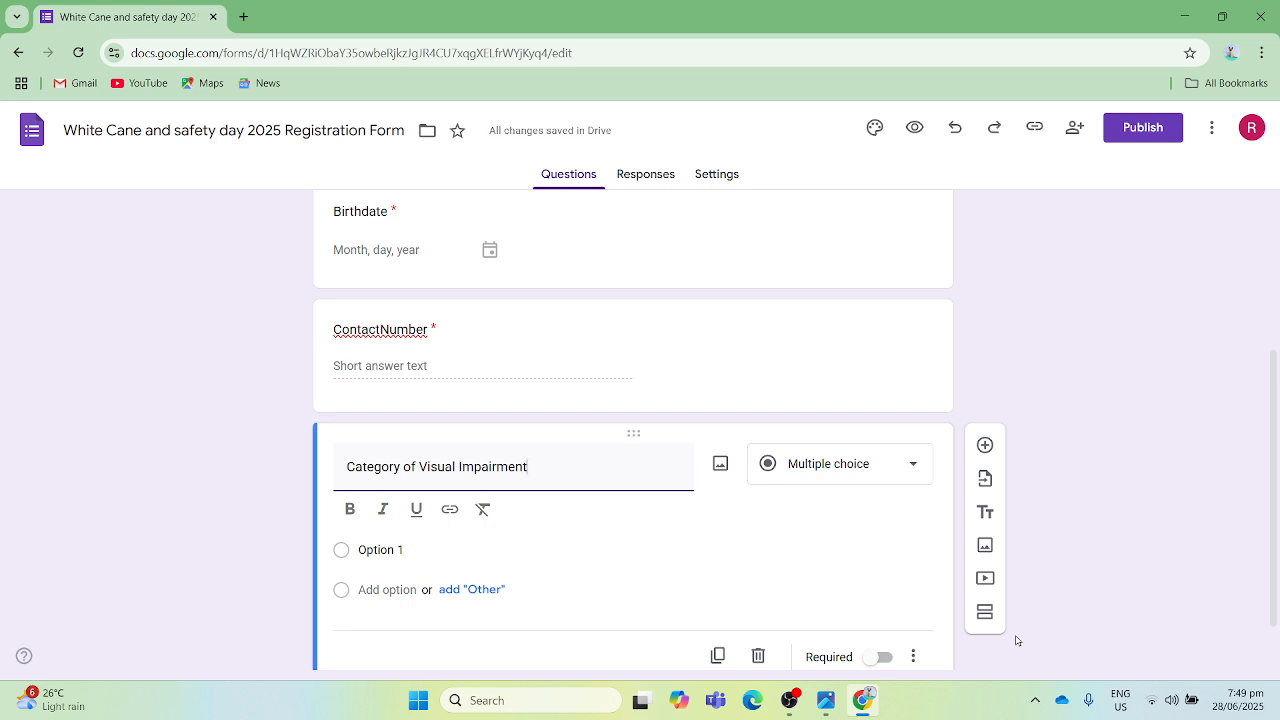
- Choose Multiple choice as the answer type of the "Category of Visual Impairment" question
key("Tab")
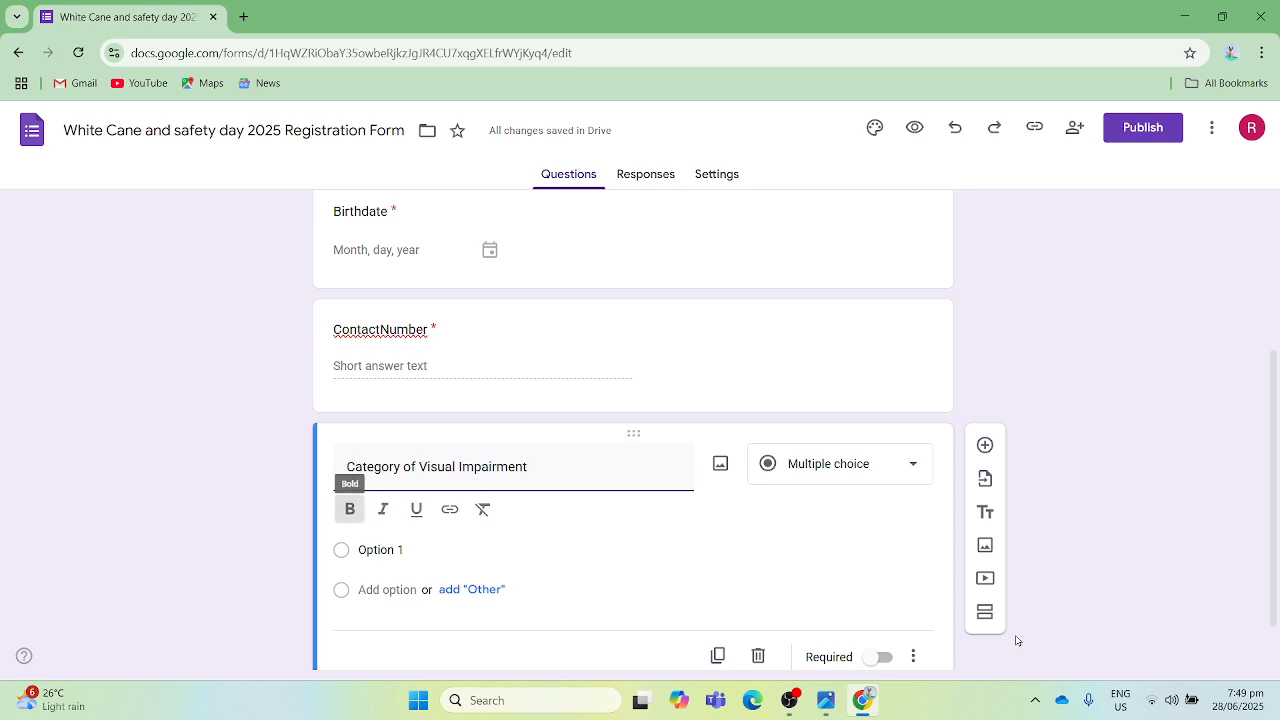
key("Tab")
key("Tab")
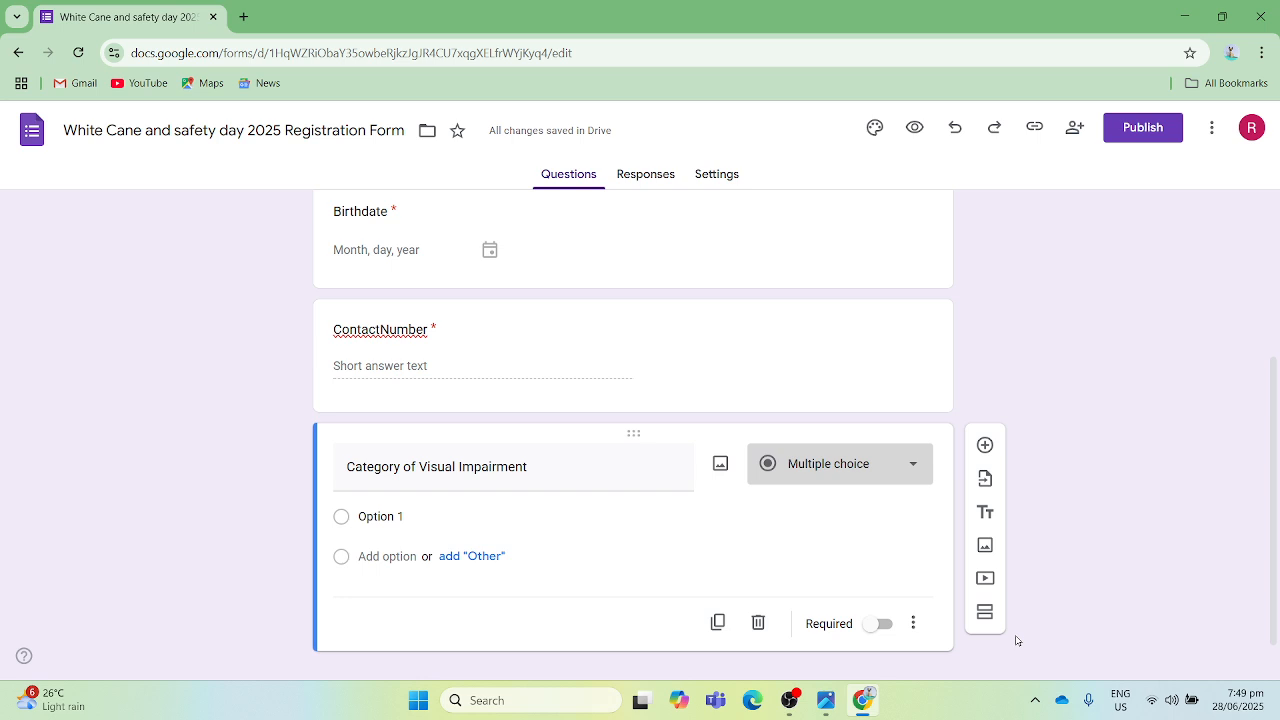
key("Return")
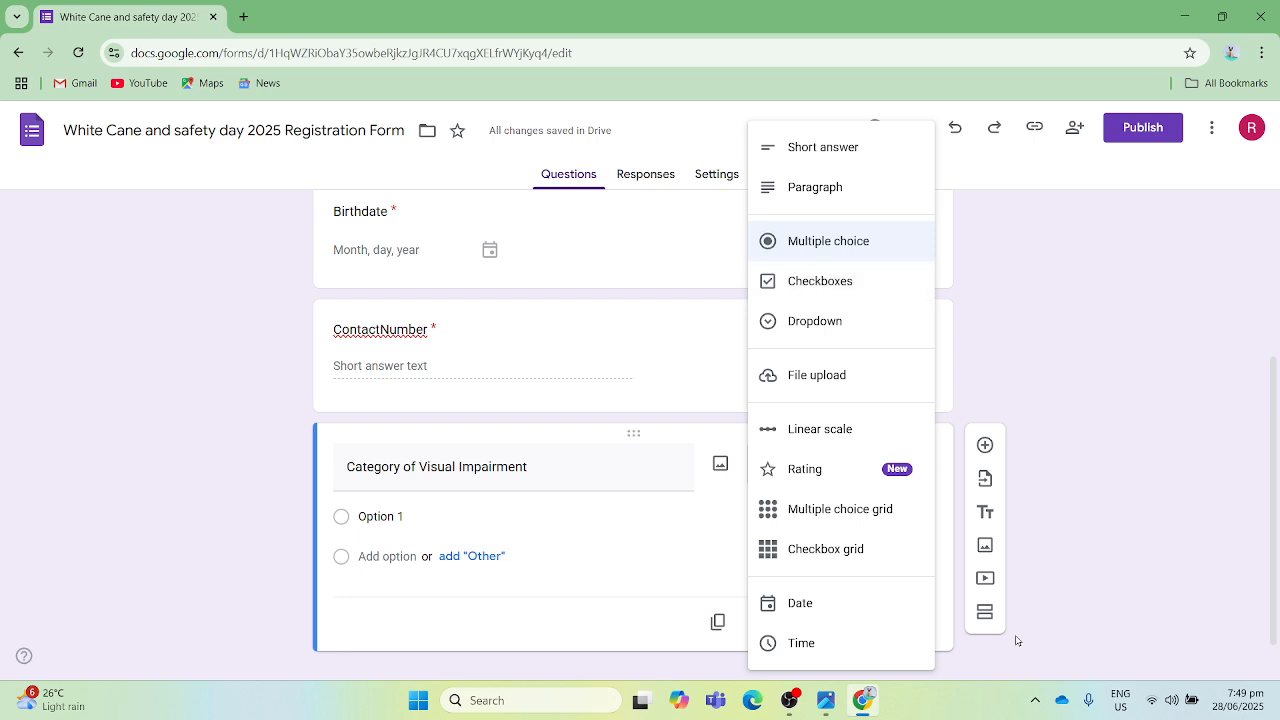
key("Return")
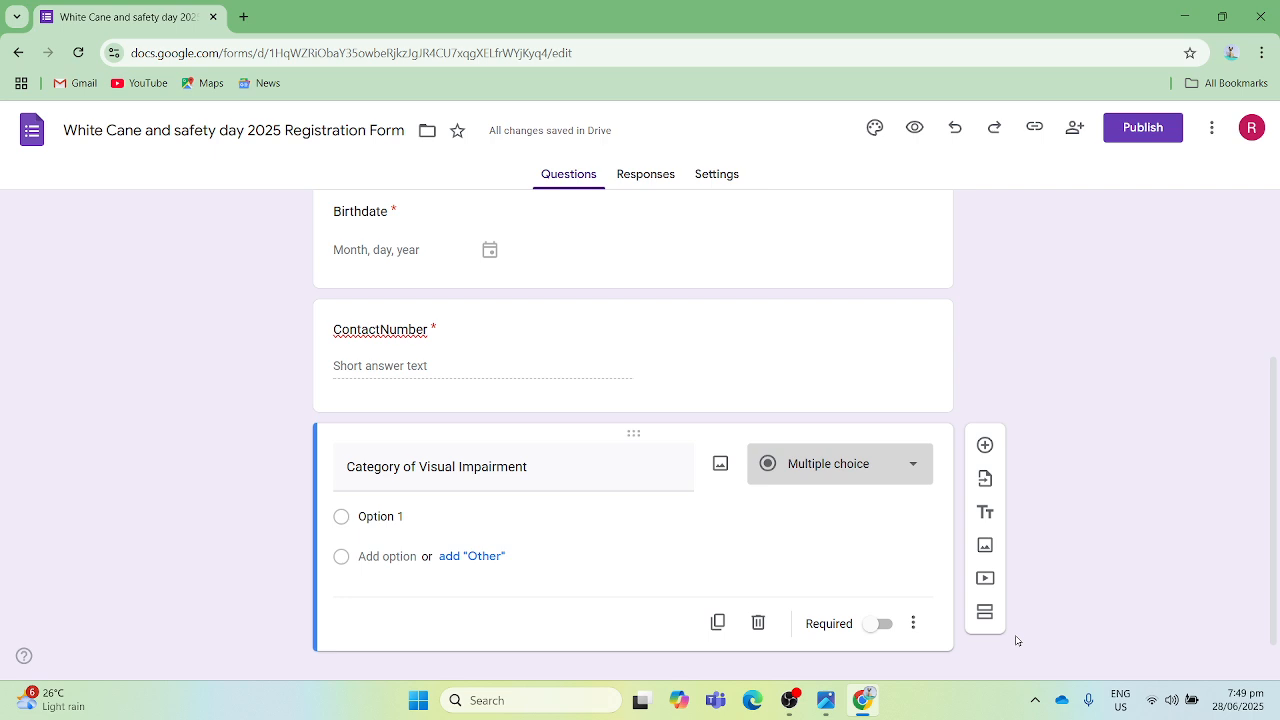
- Enter "Totally Blind", "Low Vision" and "MDVI" as the answer options of the "Category of Visual Impairment" question
key("Tab")
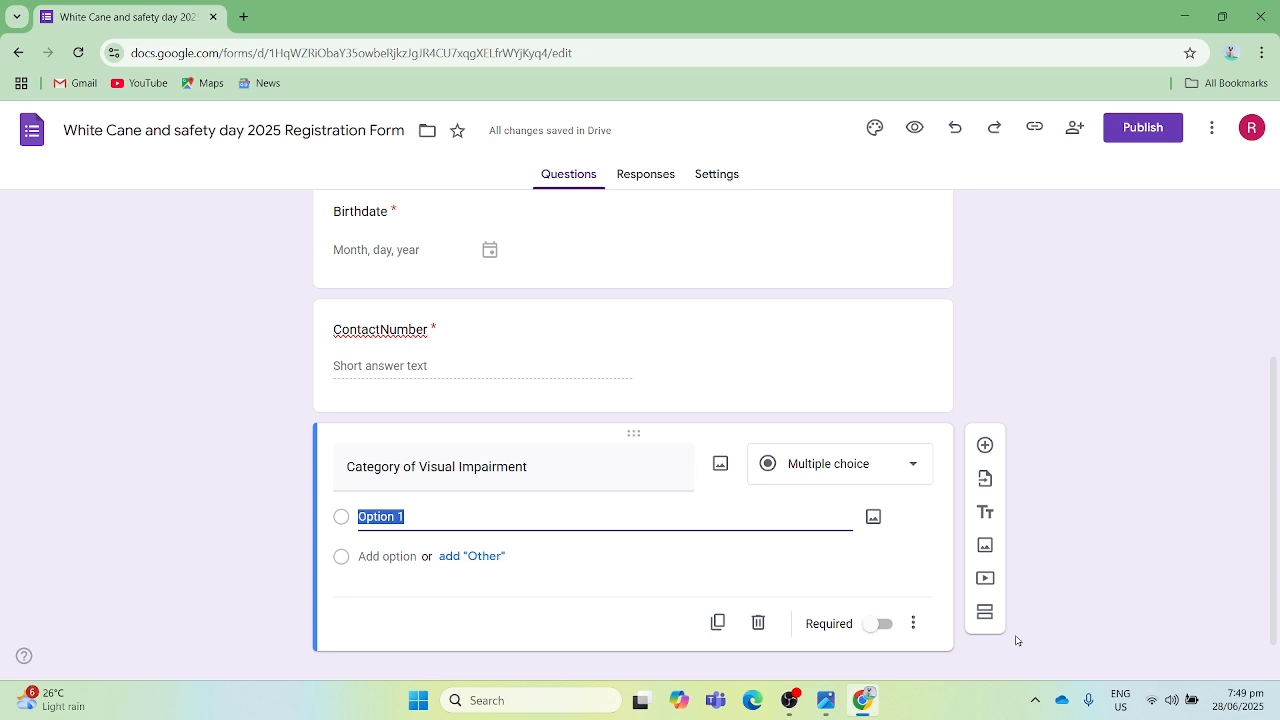
type("Totally Blind")
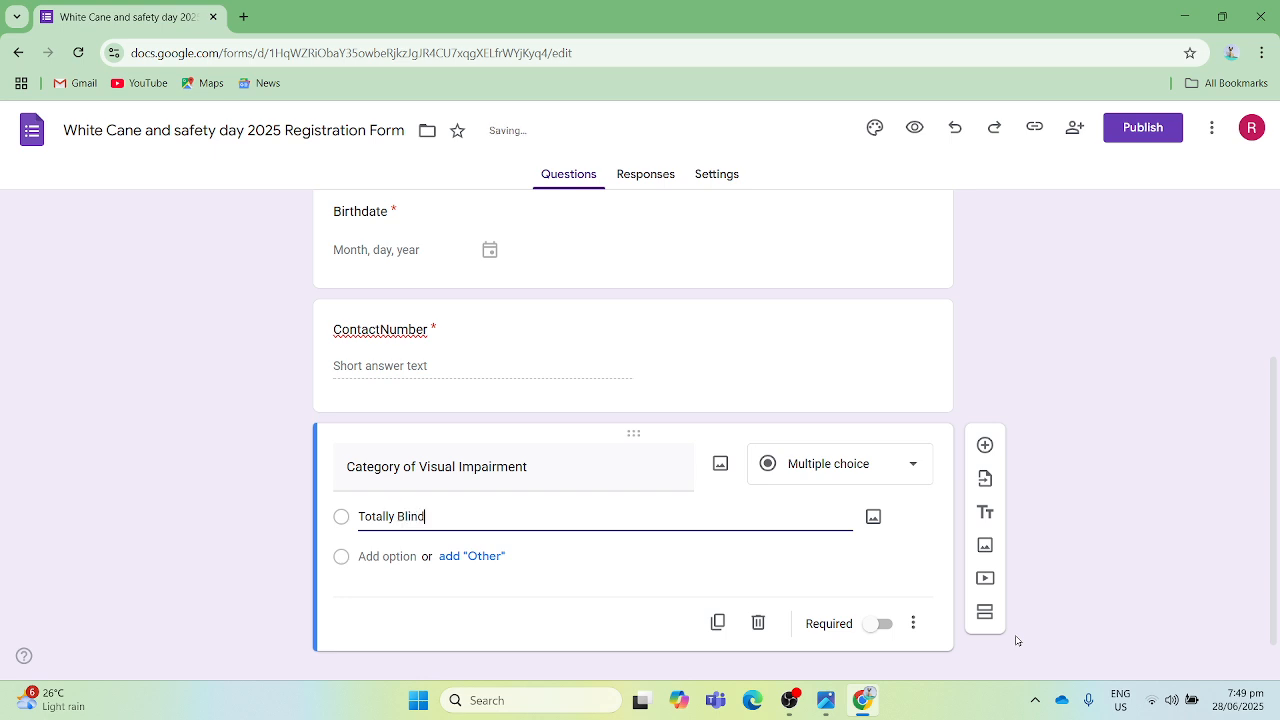
key("Tab")
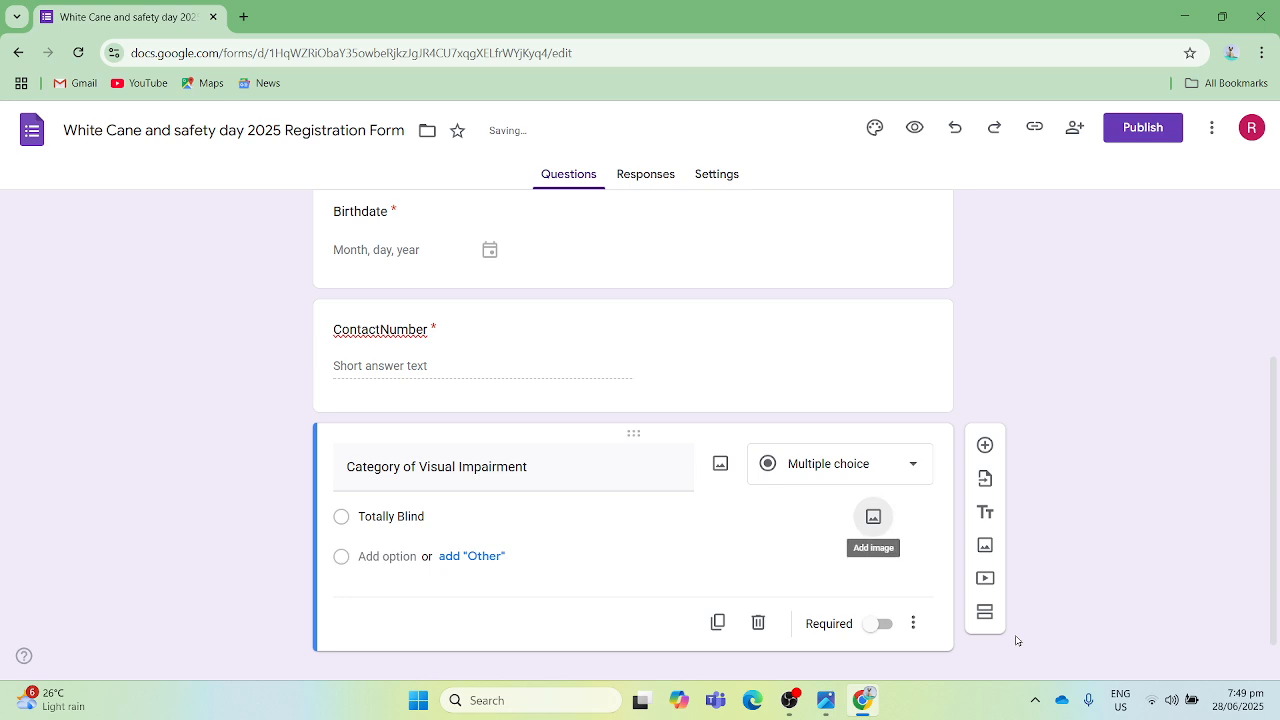
key("Tab")
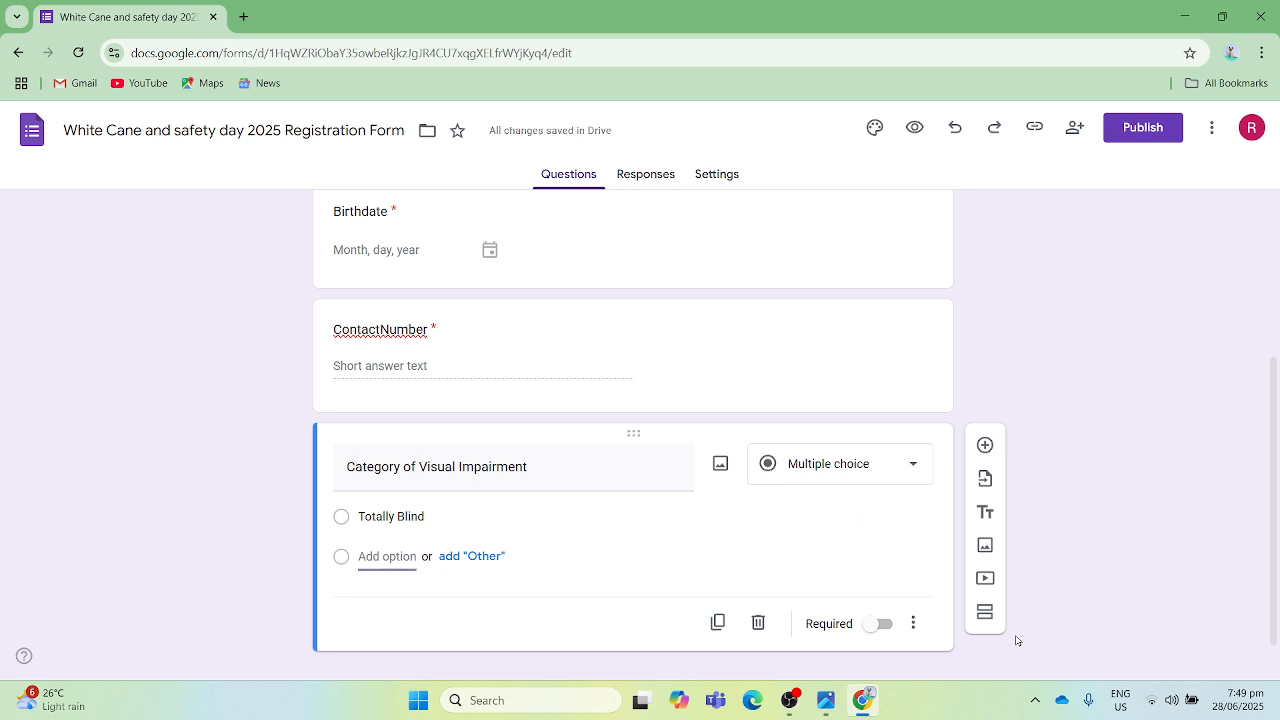
type("Low")
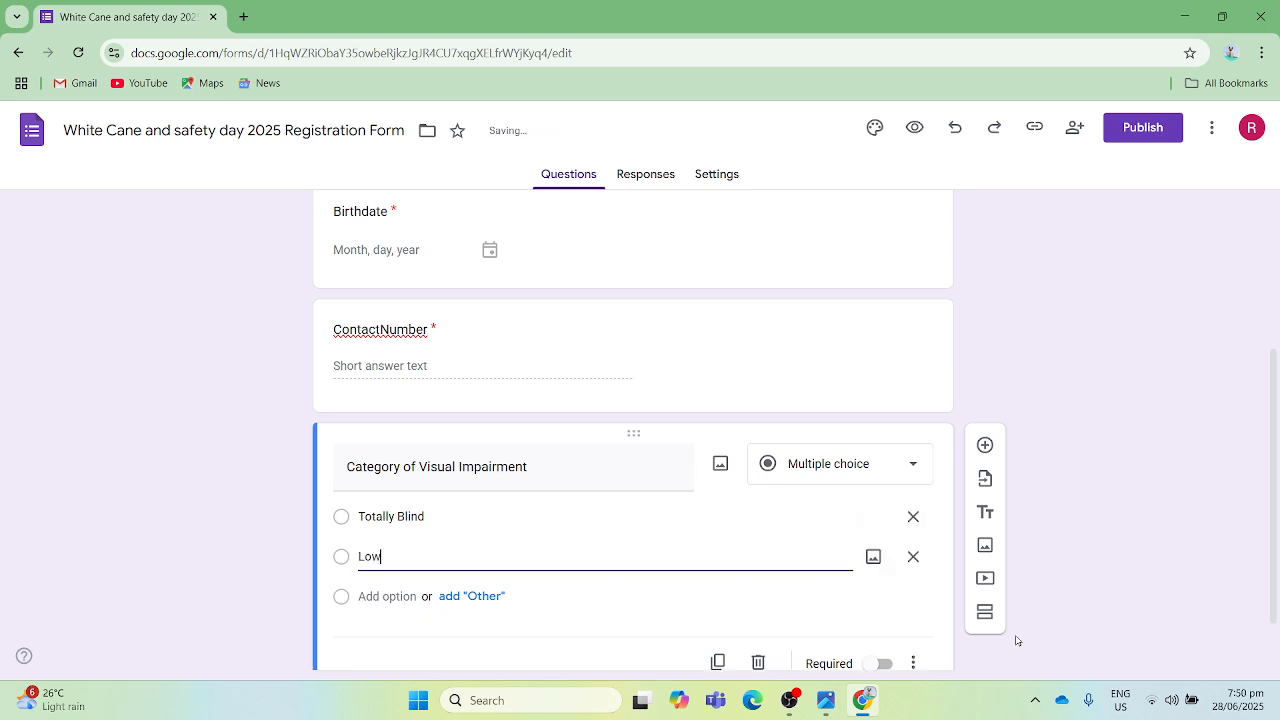
type(" Vision")
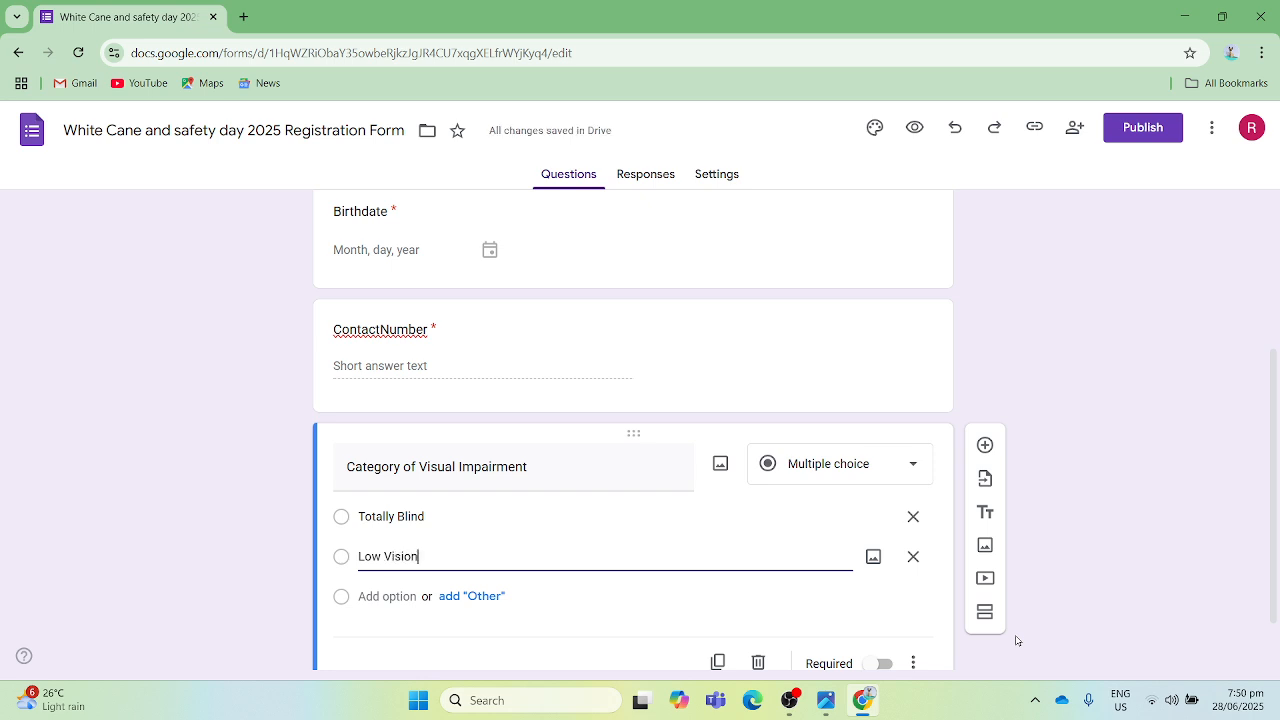
key("Tab")
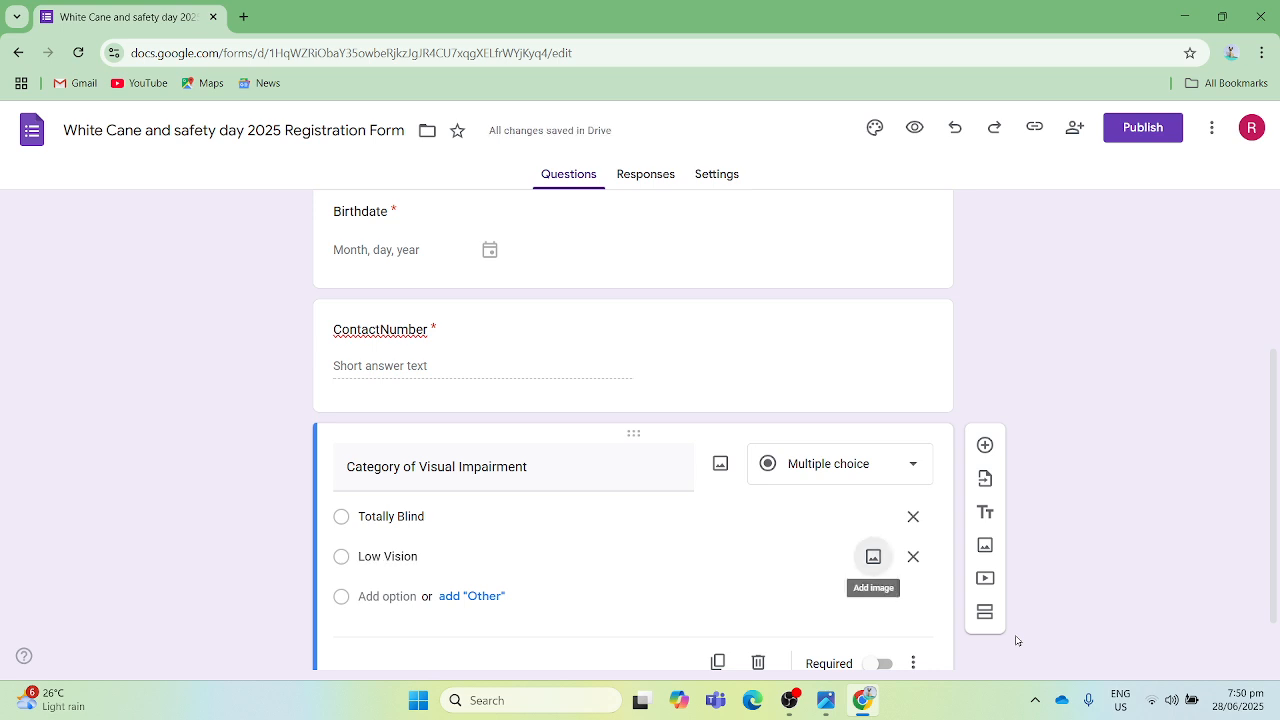
key("Tab")
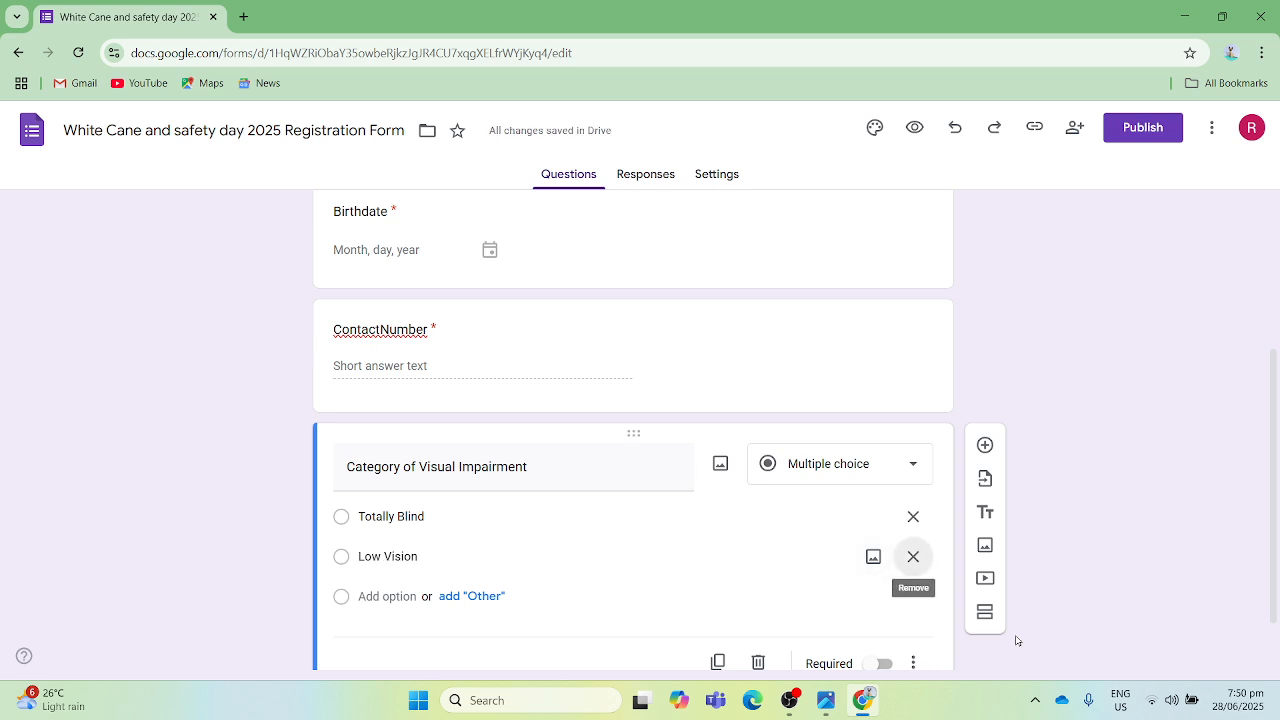
key("Tab")
type("M")
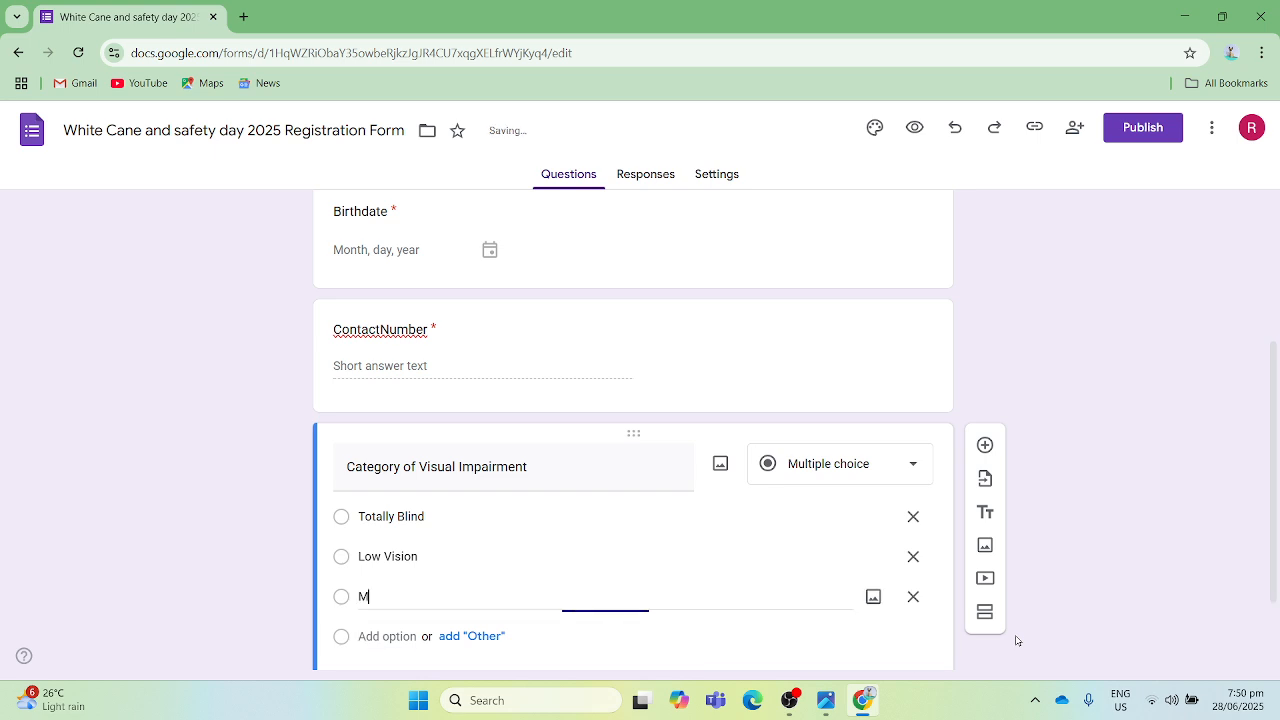
type("DVI")
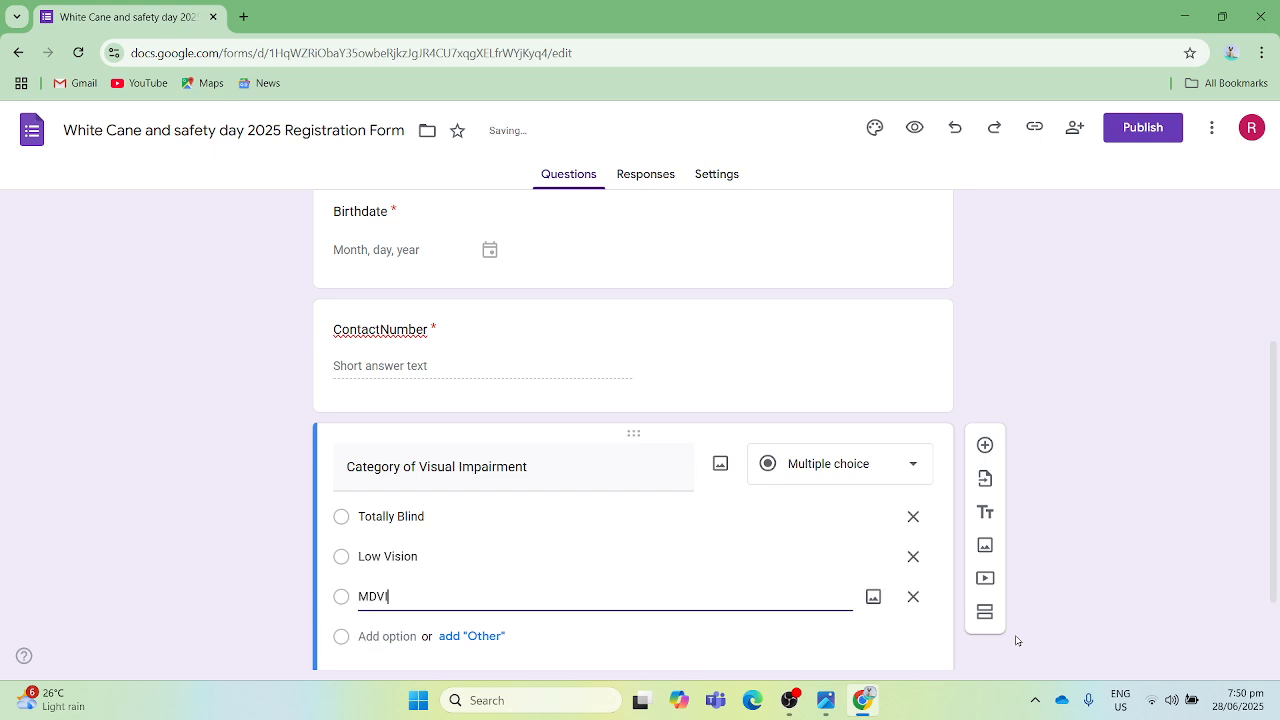
- Make the "Category of Visual Impairment" question required
key("Tab")
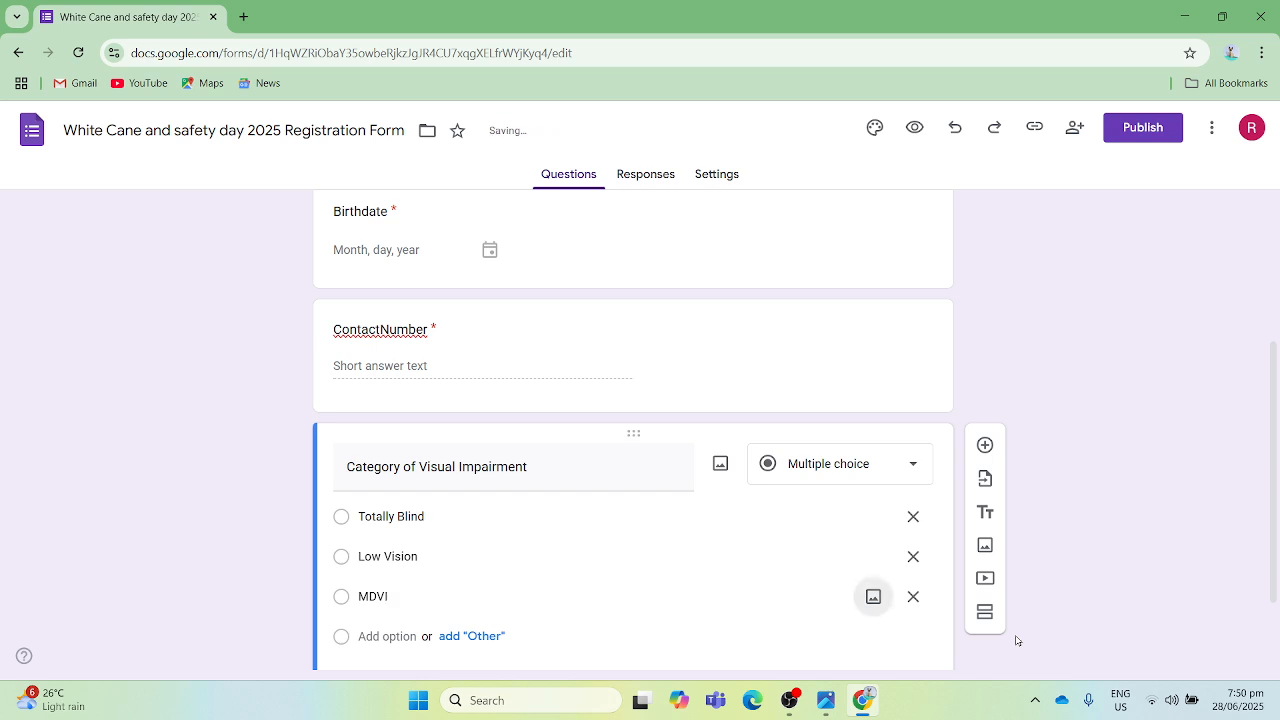
key("Tab")
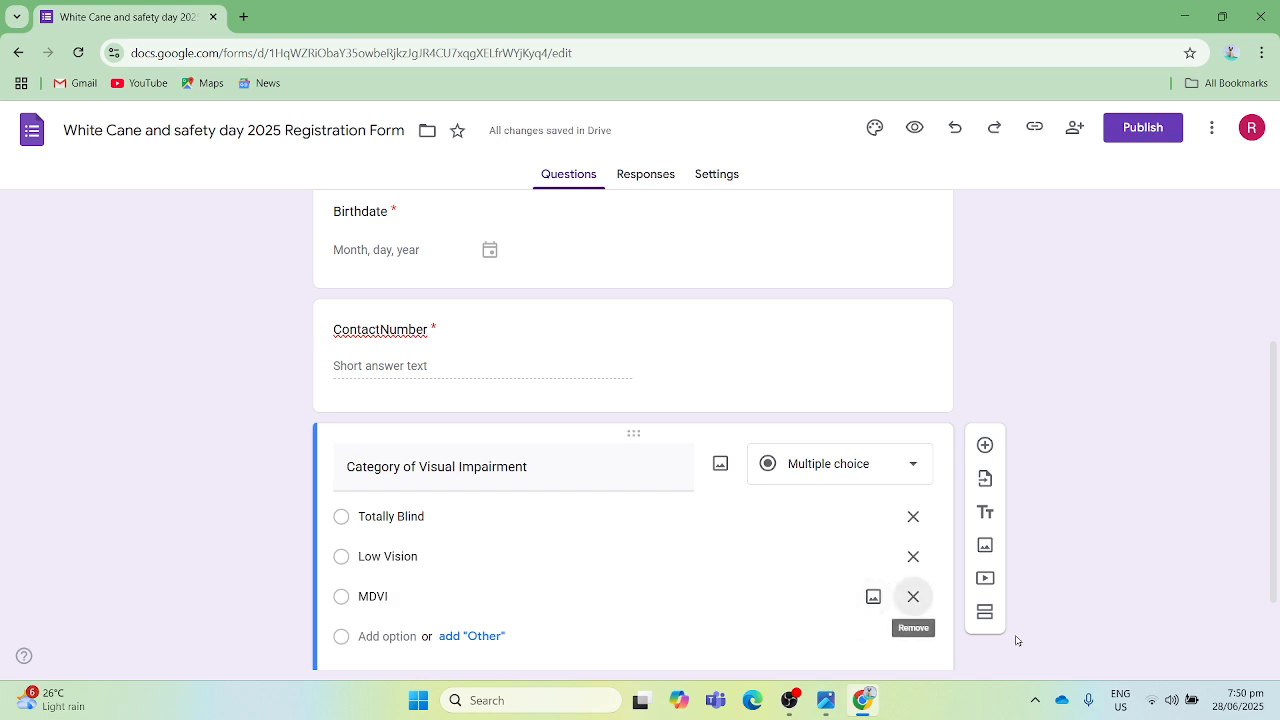
key("Tab")
key("Tab")
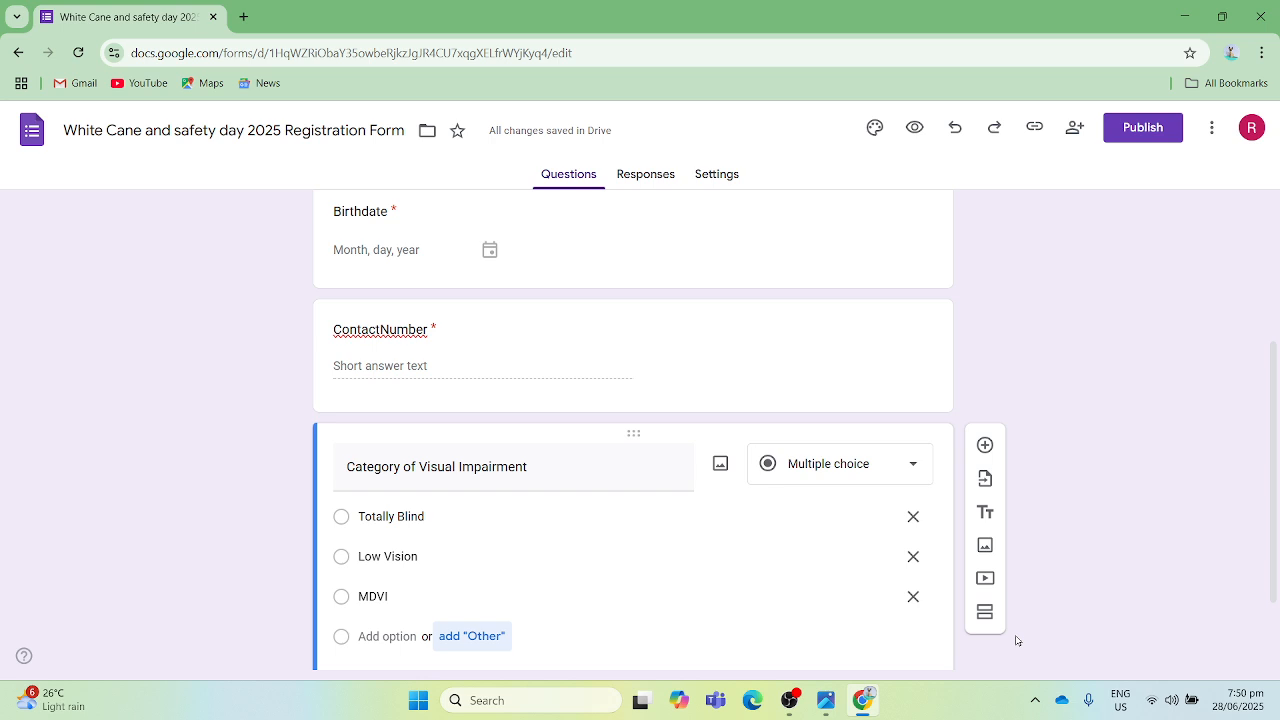
key("Tab")
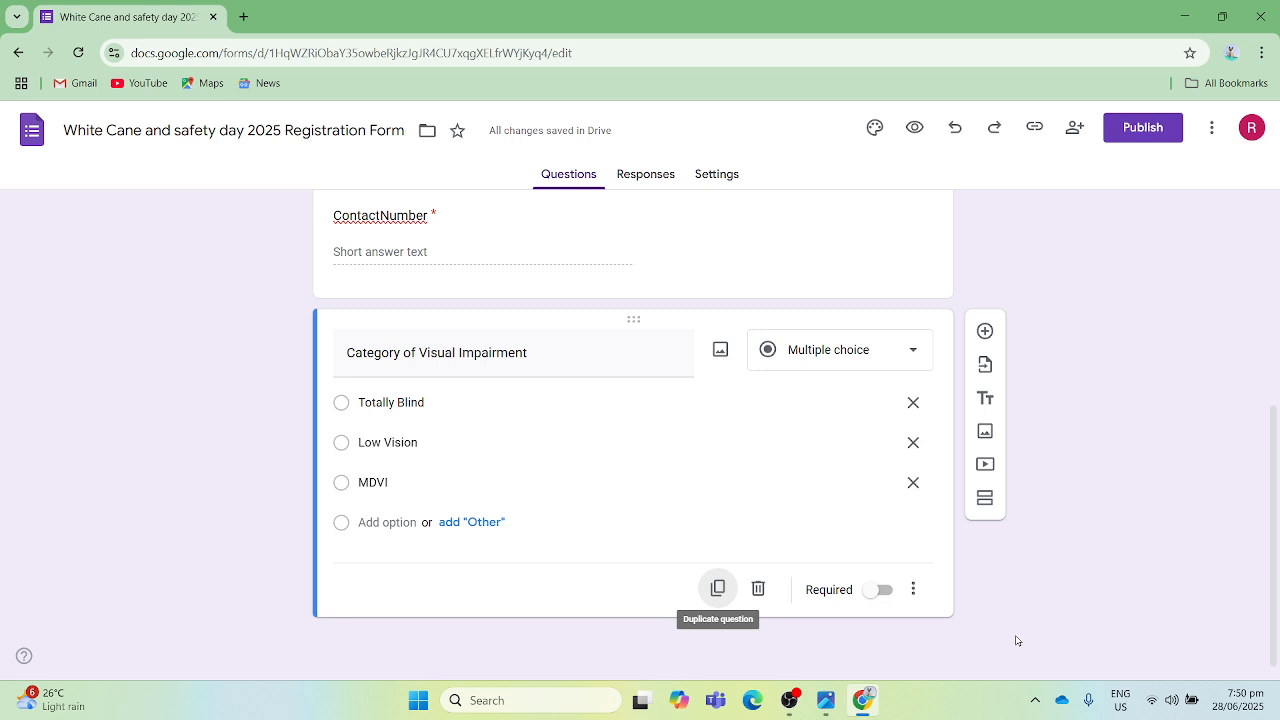
key("Tab")
key("Tab")
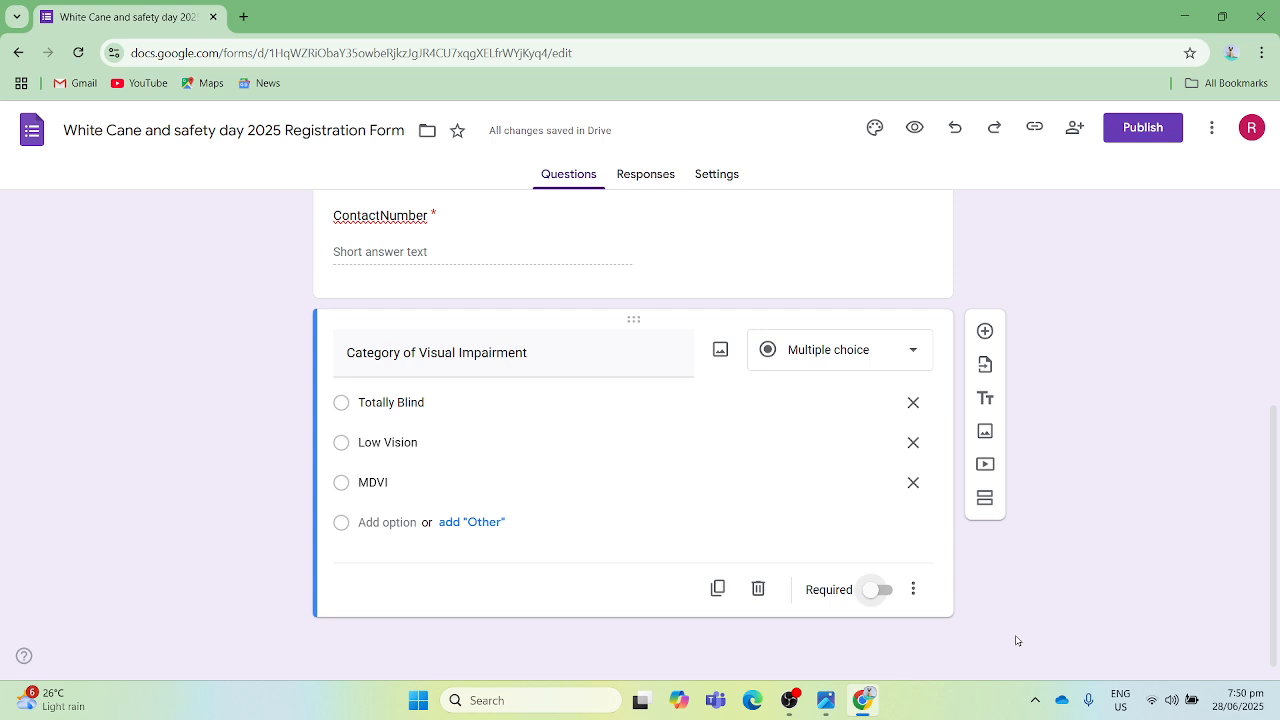
key("space")
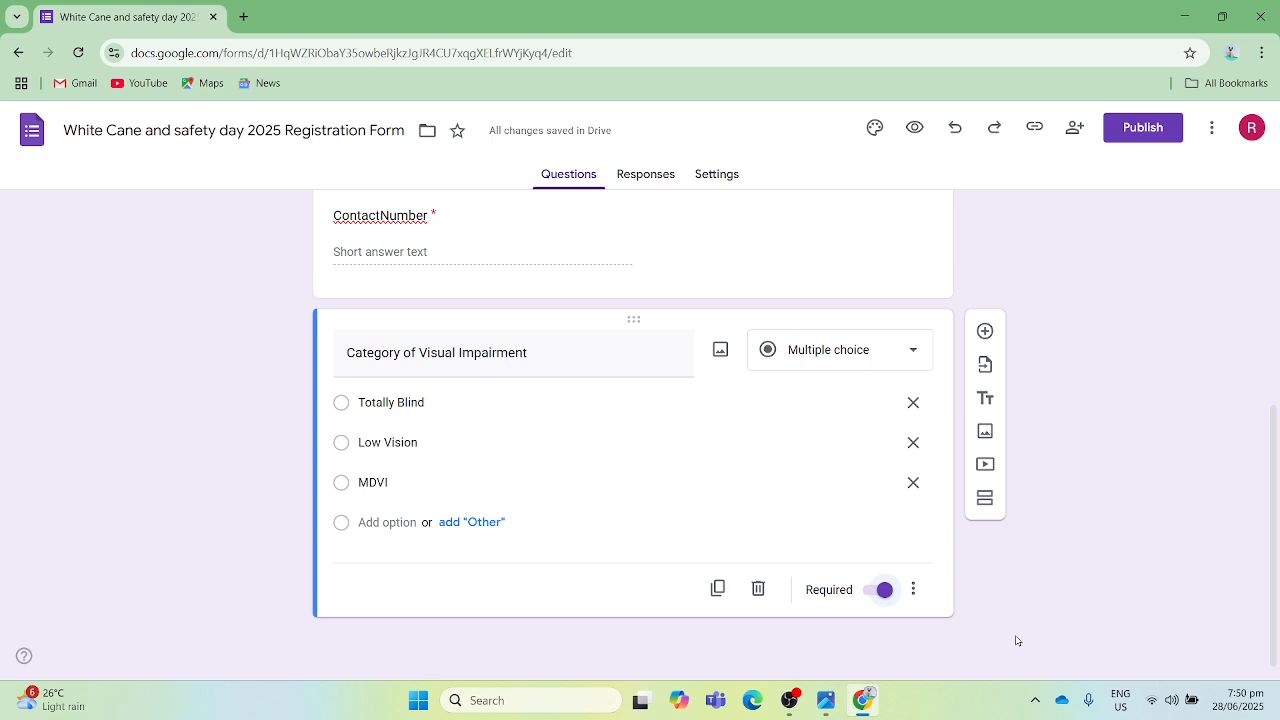
- Publish the registration form with anyone with the link as responders
key("Return")
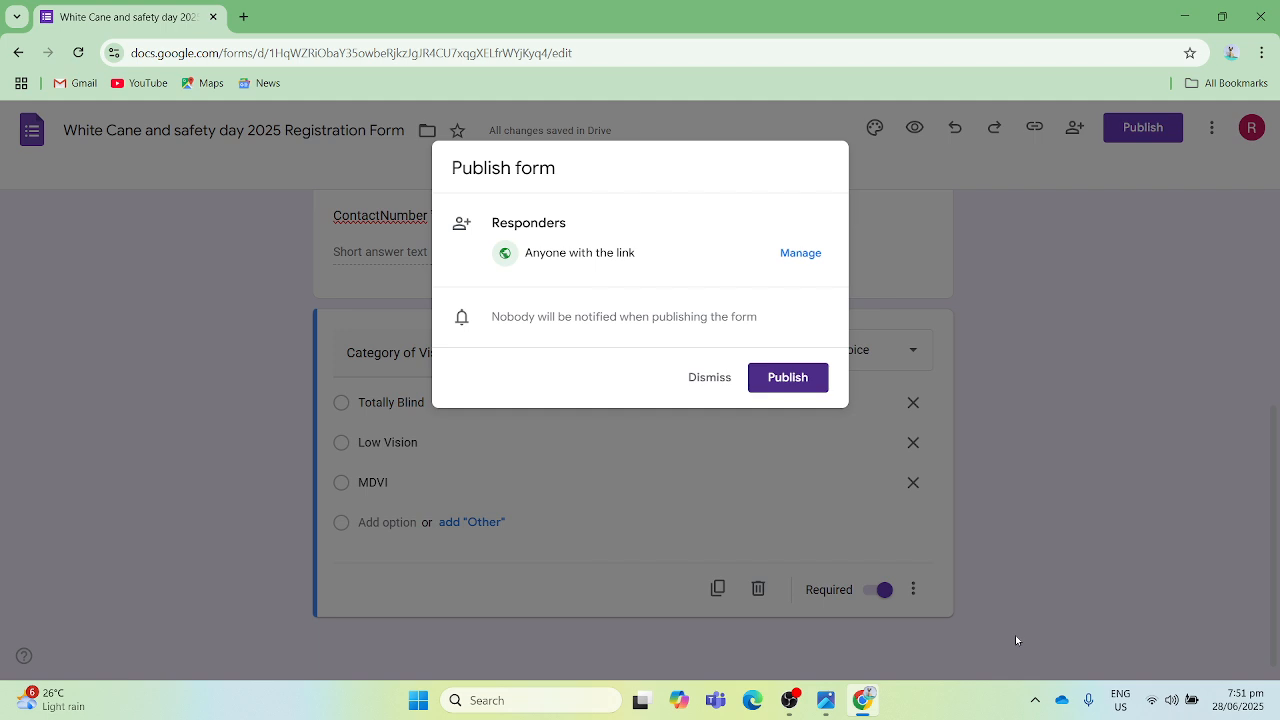
key("Tab")
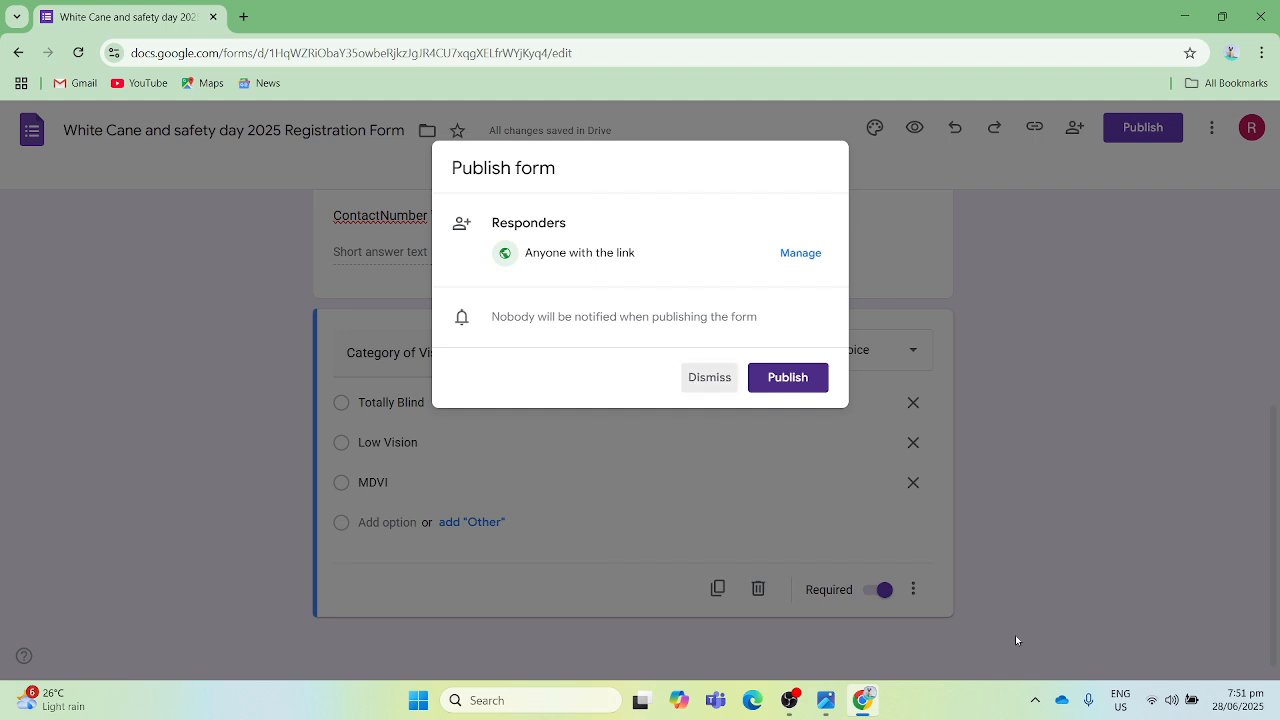
key("Tab")
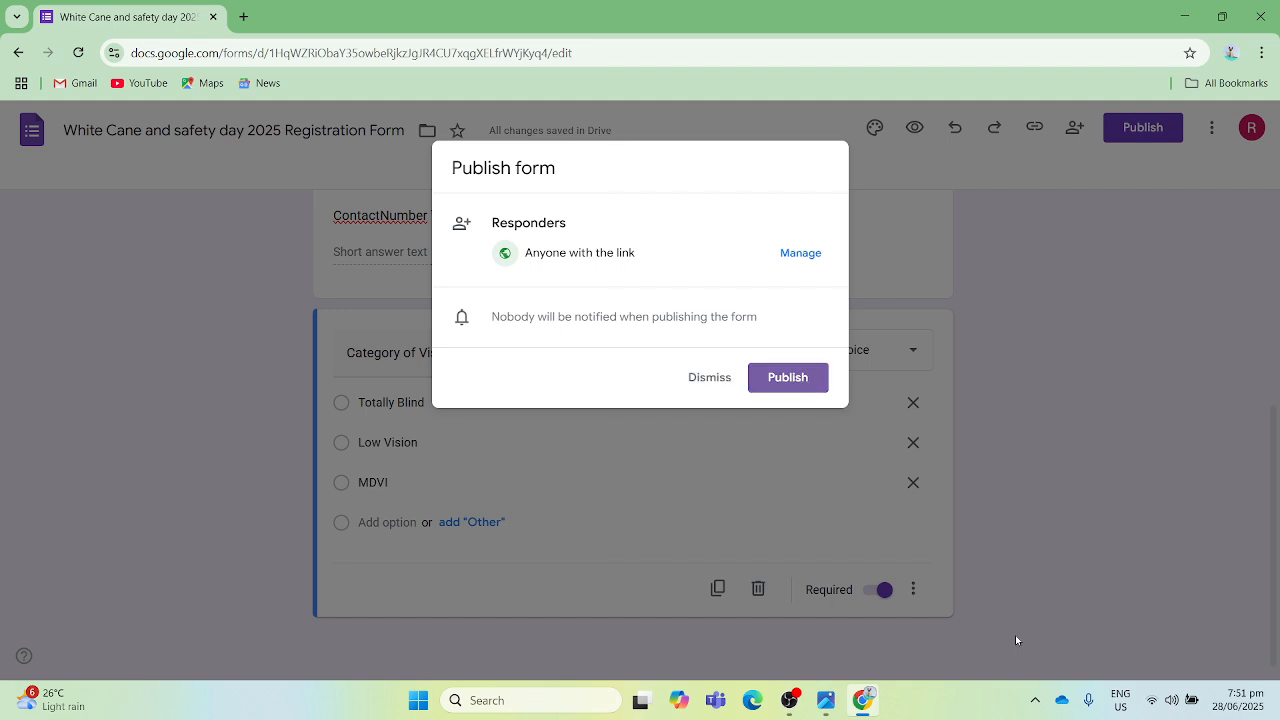
key("Return")
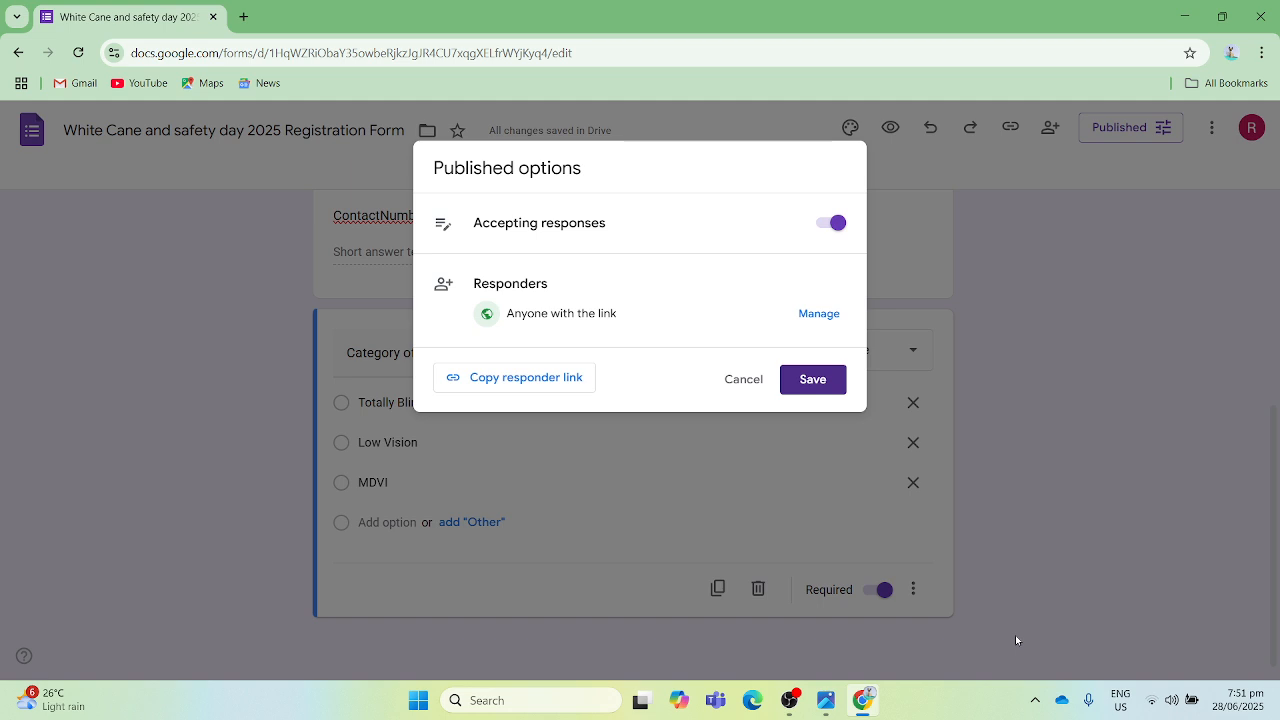
- Manage the published form's access and set the editor view to "Anyone with the link"
key("Tab")
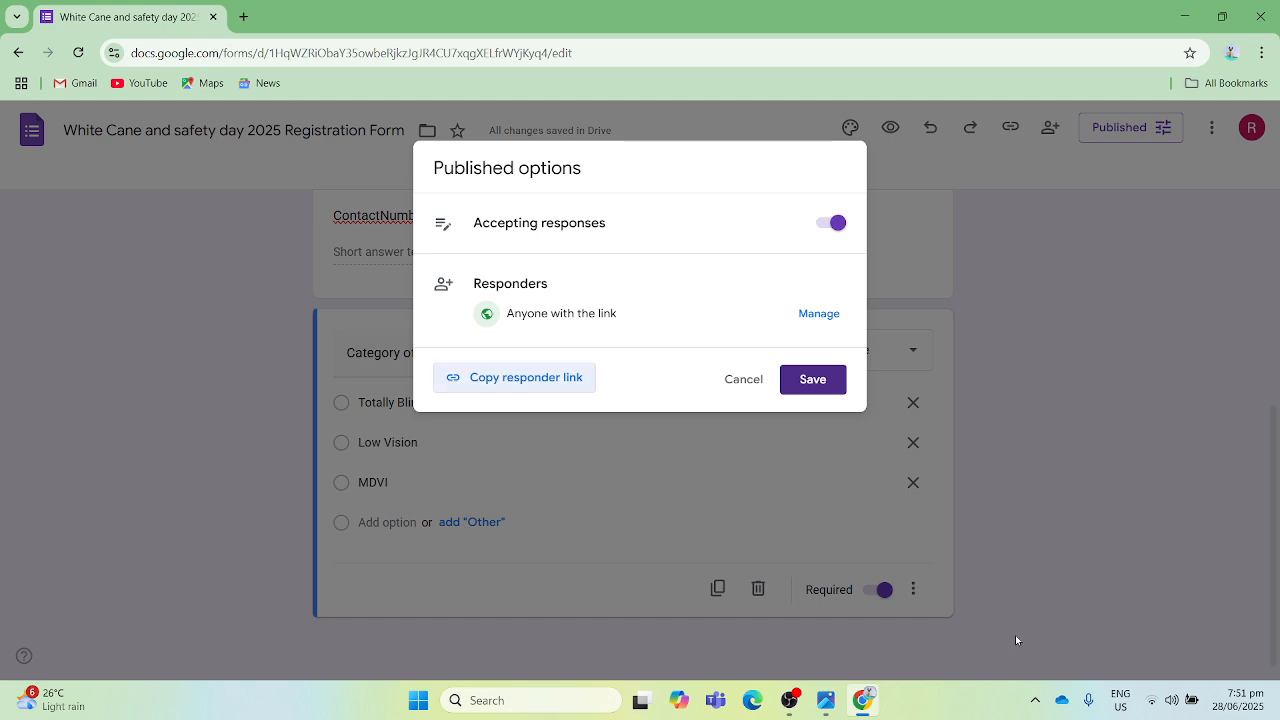
key("Tab")
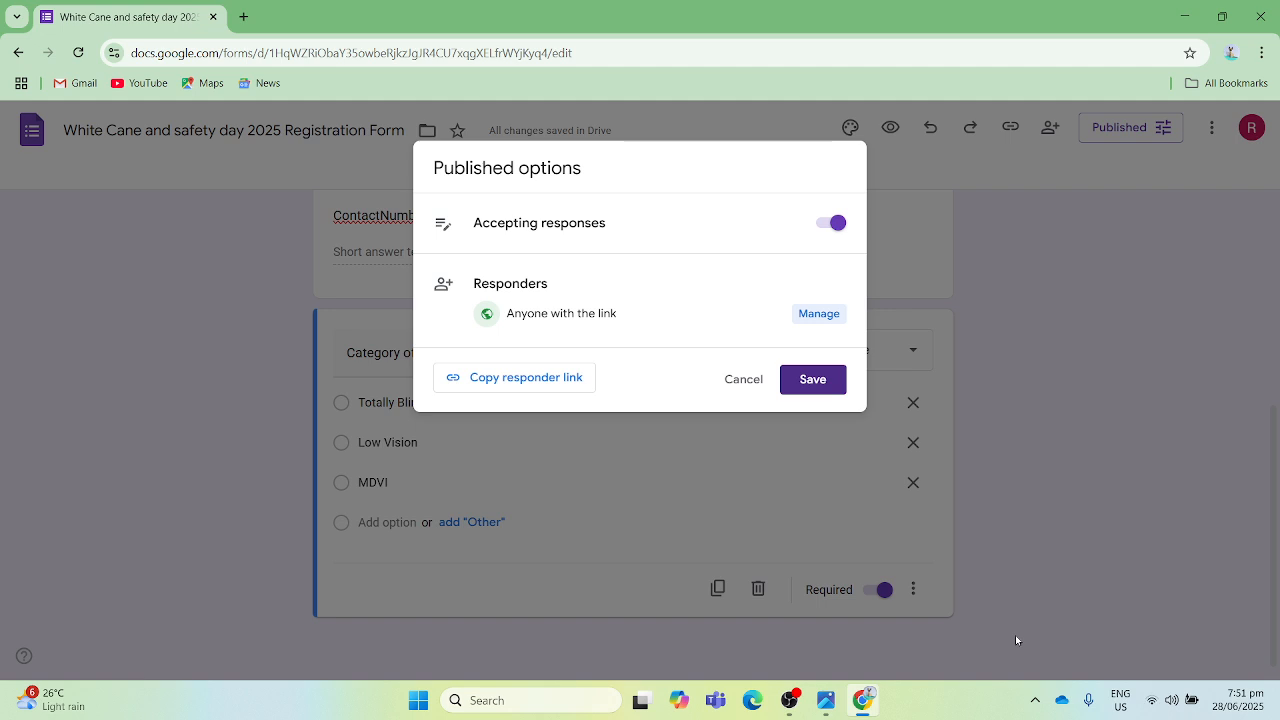
key("Return")
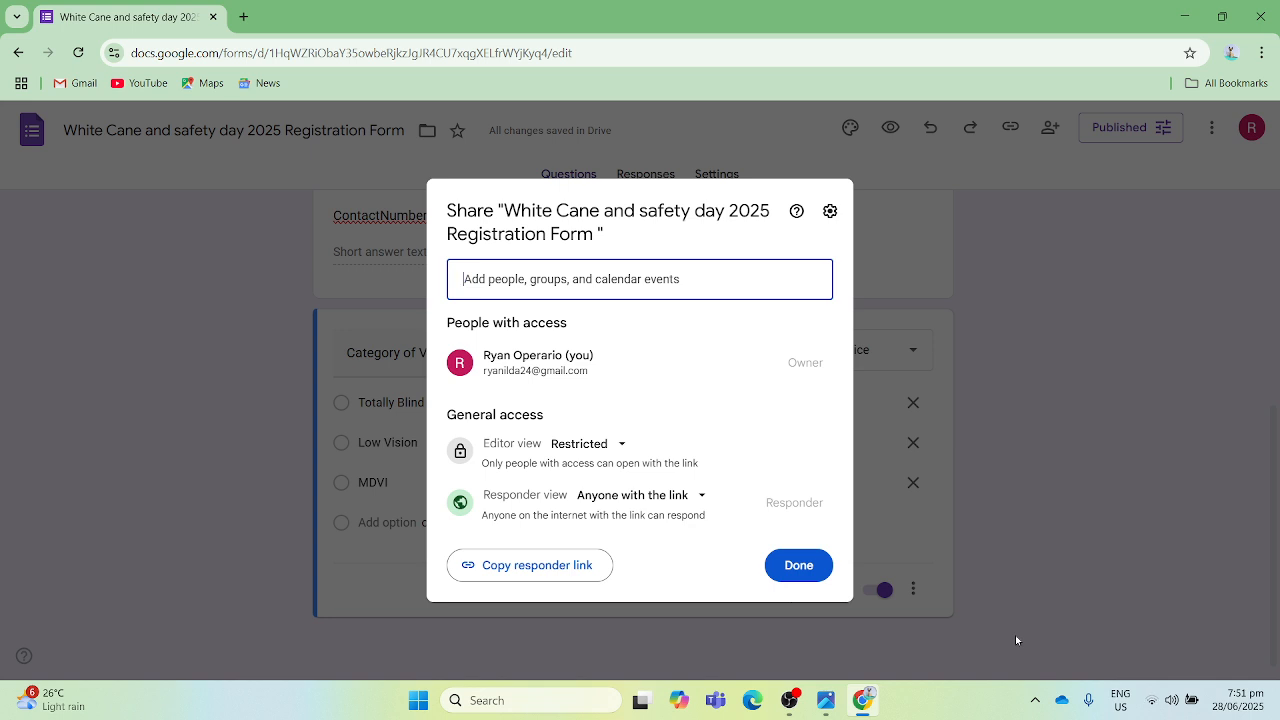
key("Tab")
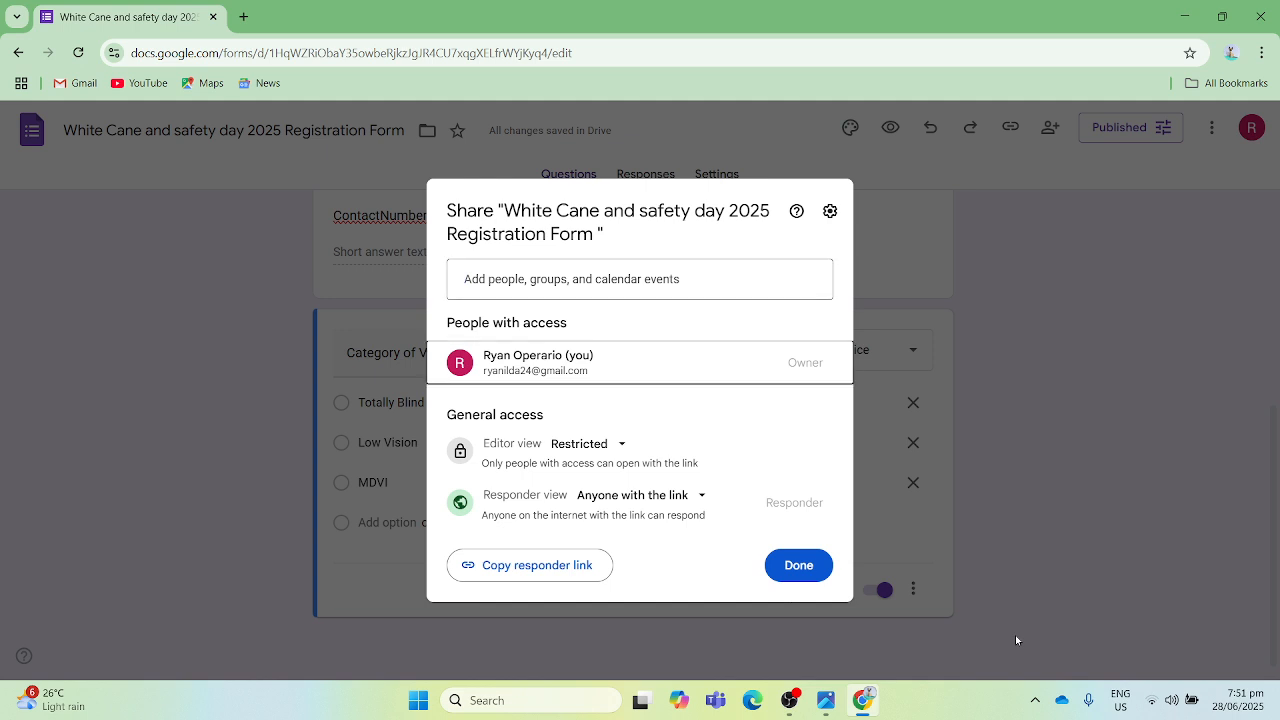
key("Tab")
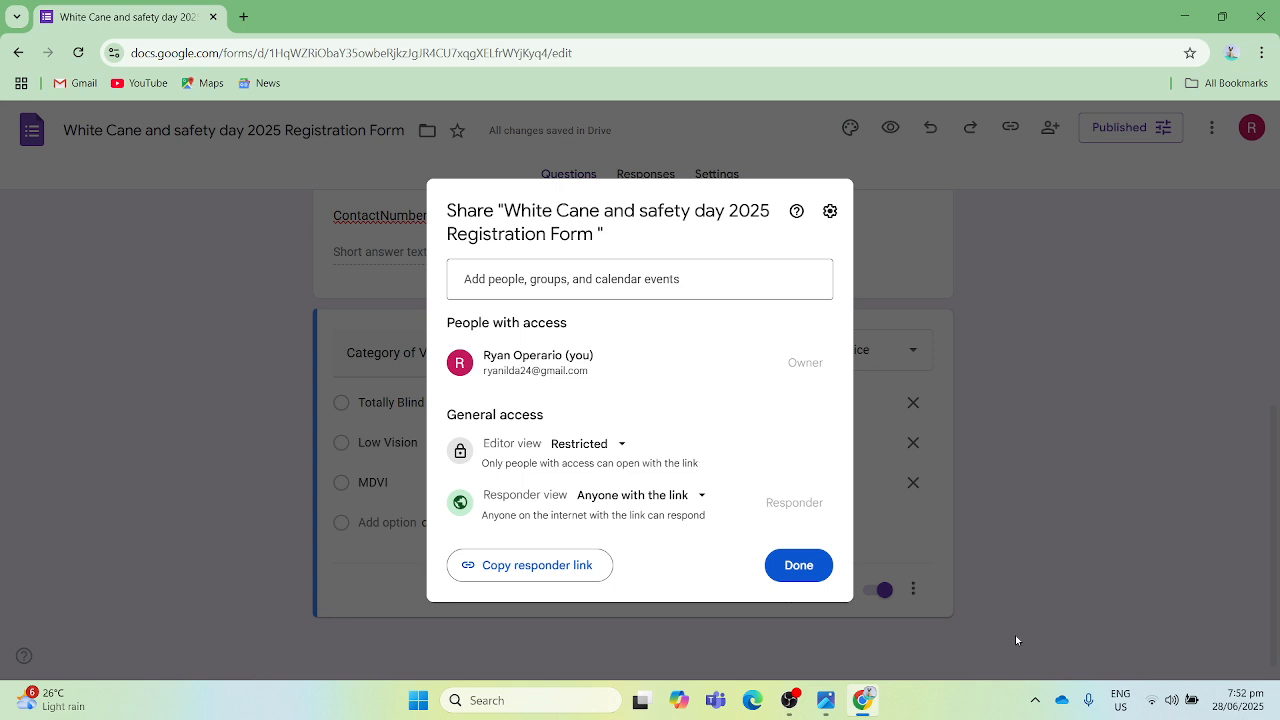
key("Tab")
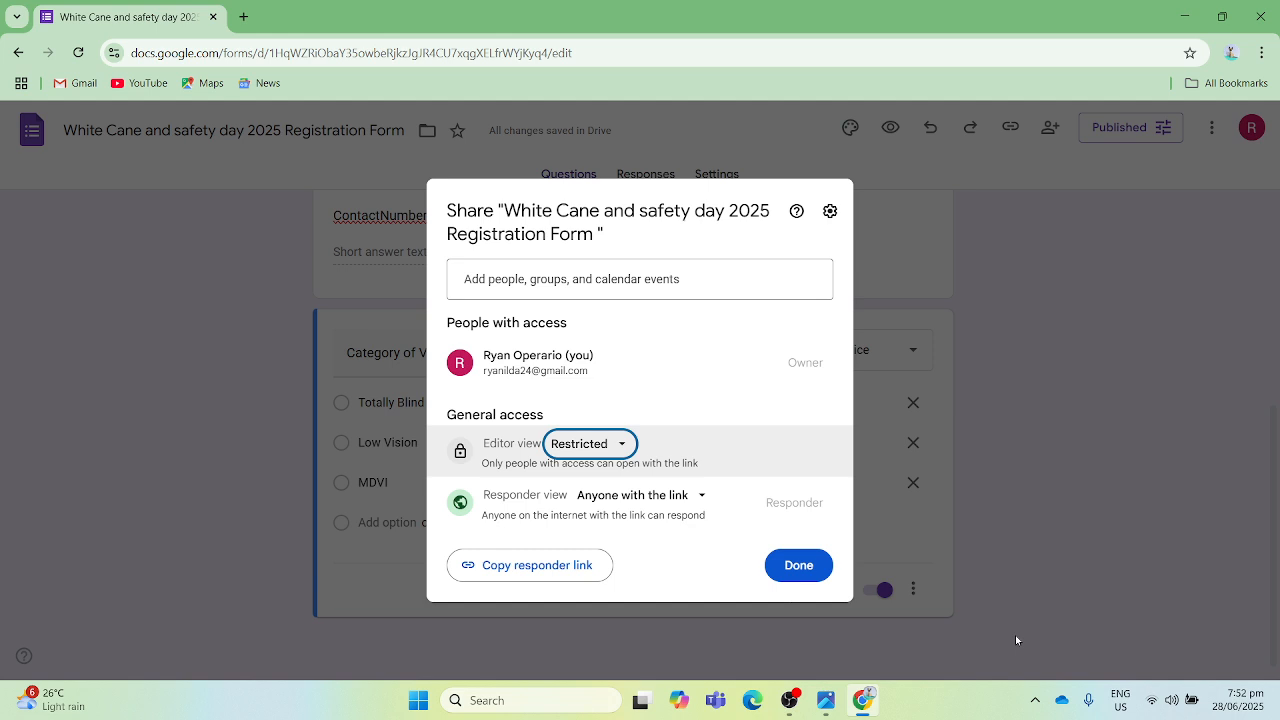
key("Return")
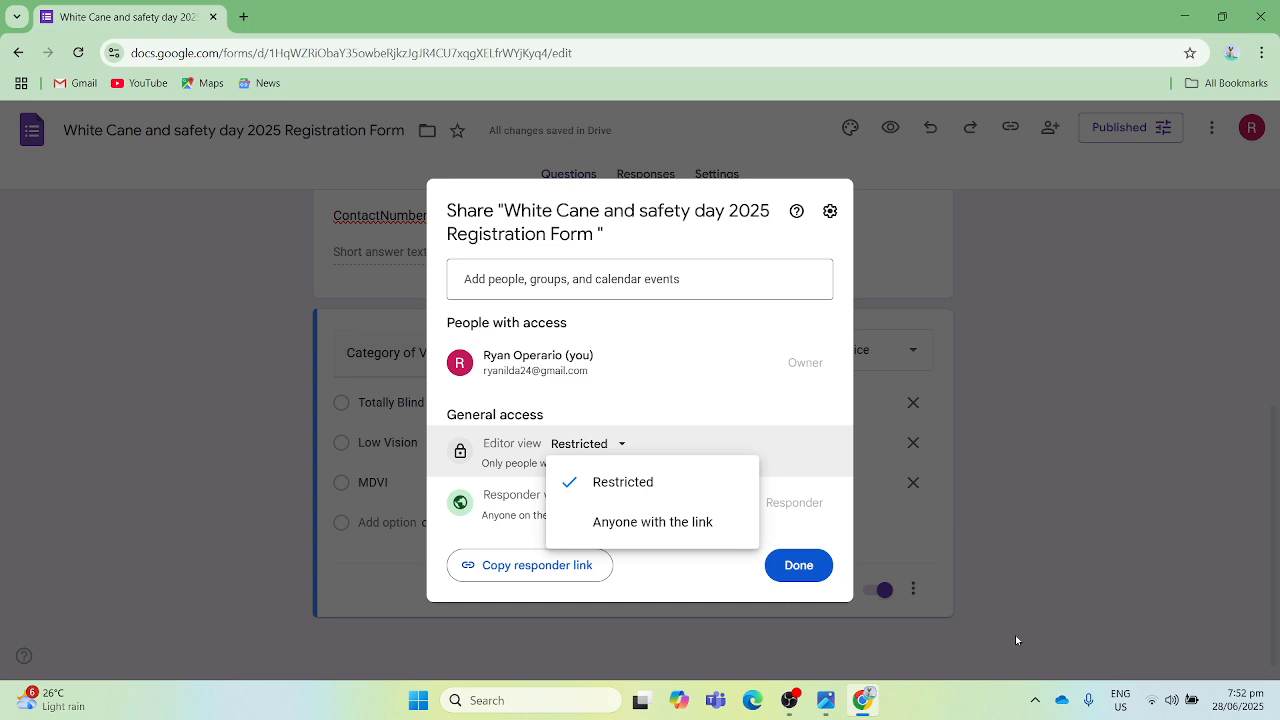
key("Down")
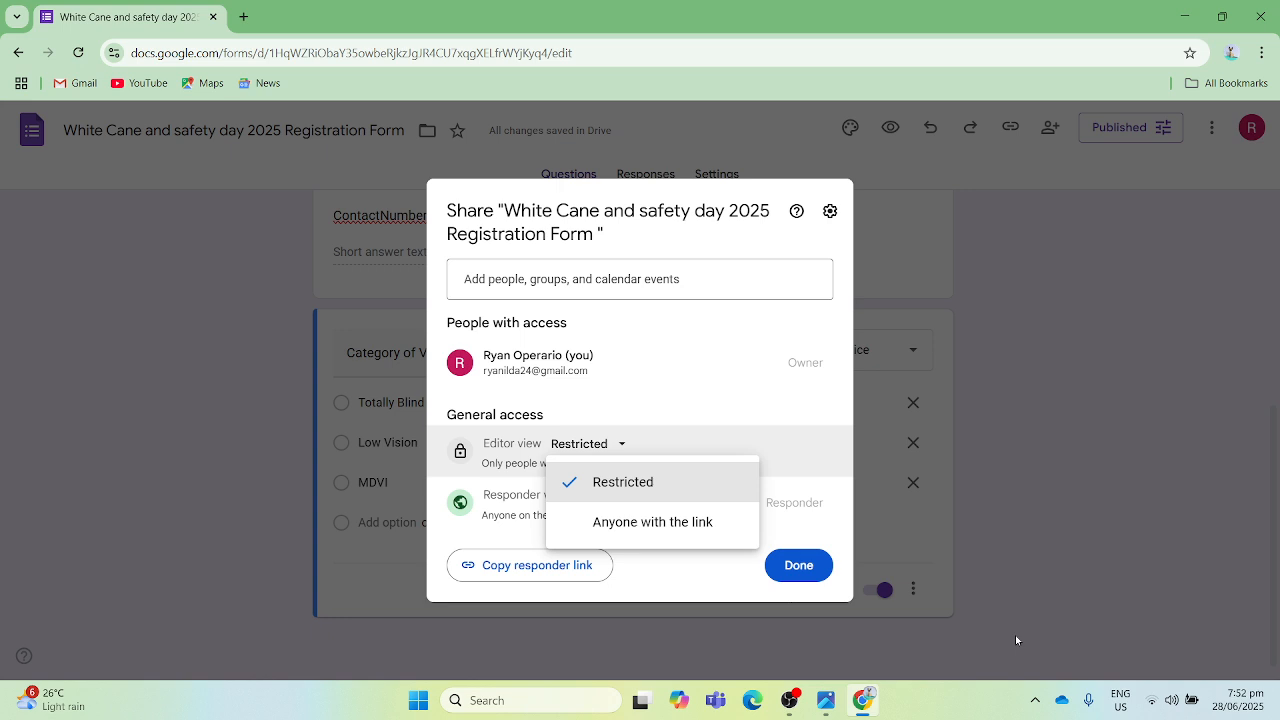
key("Down")
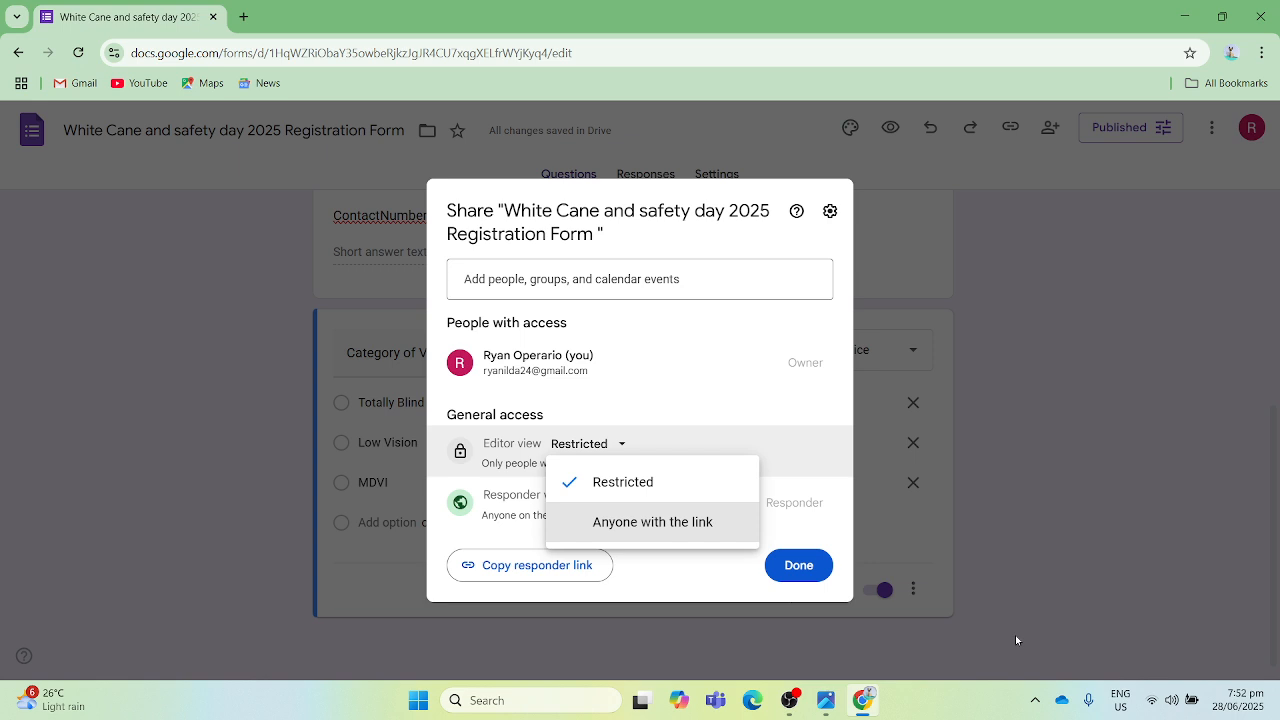
key("Return")
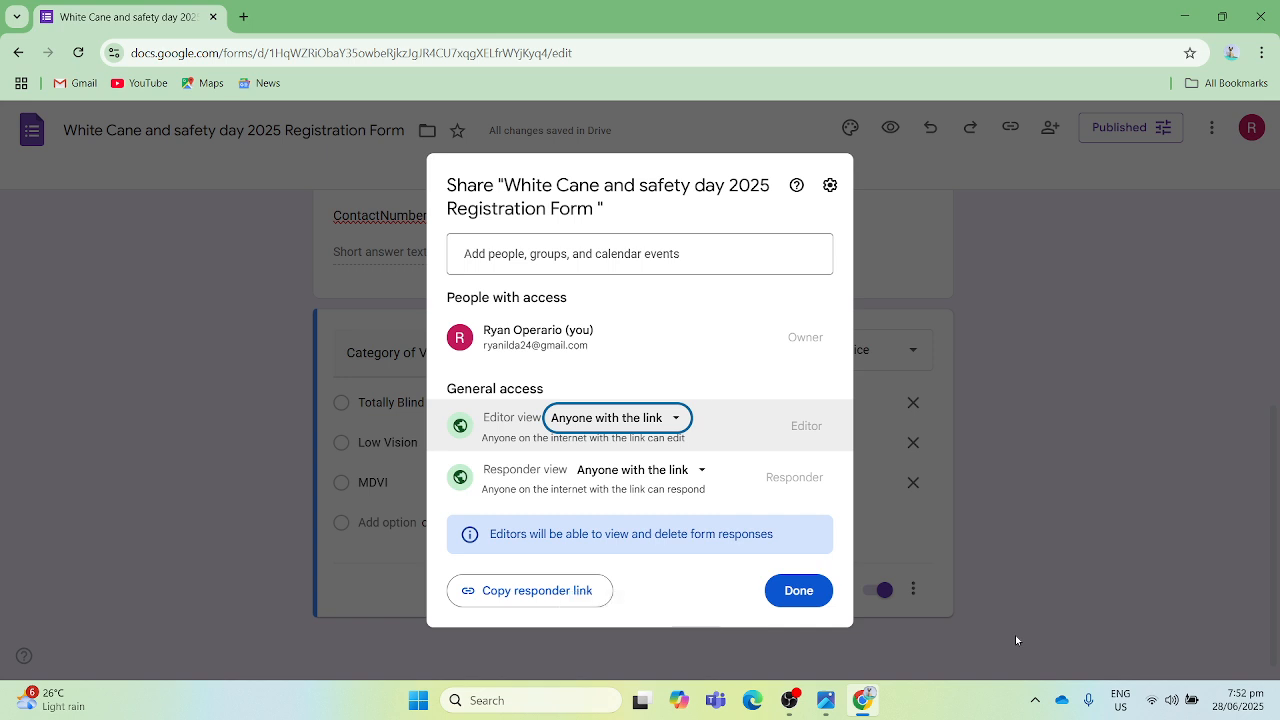
- Copy the form's responder link and finish the sharing settings
key("Tab")
key("Tab")
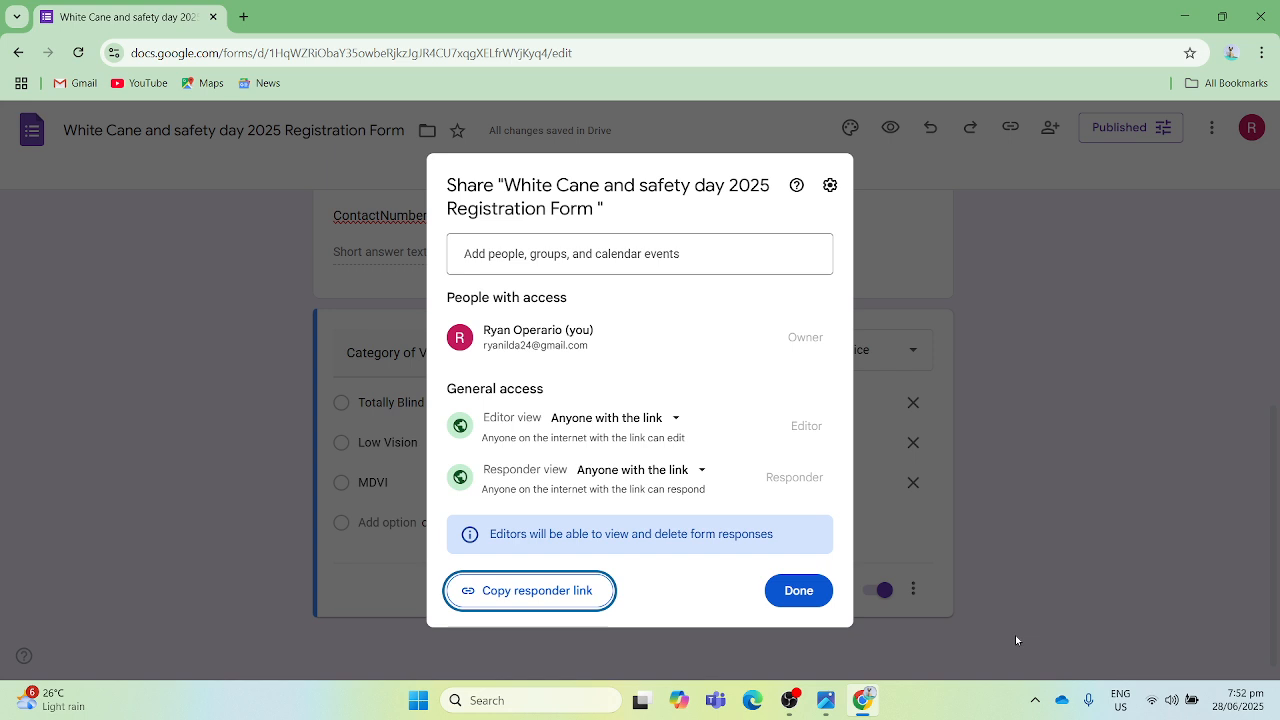
key("Return")
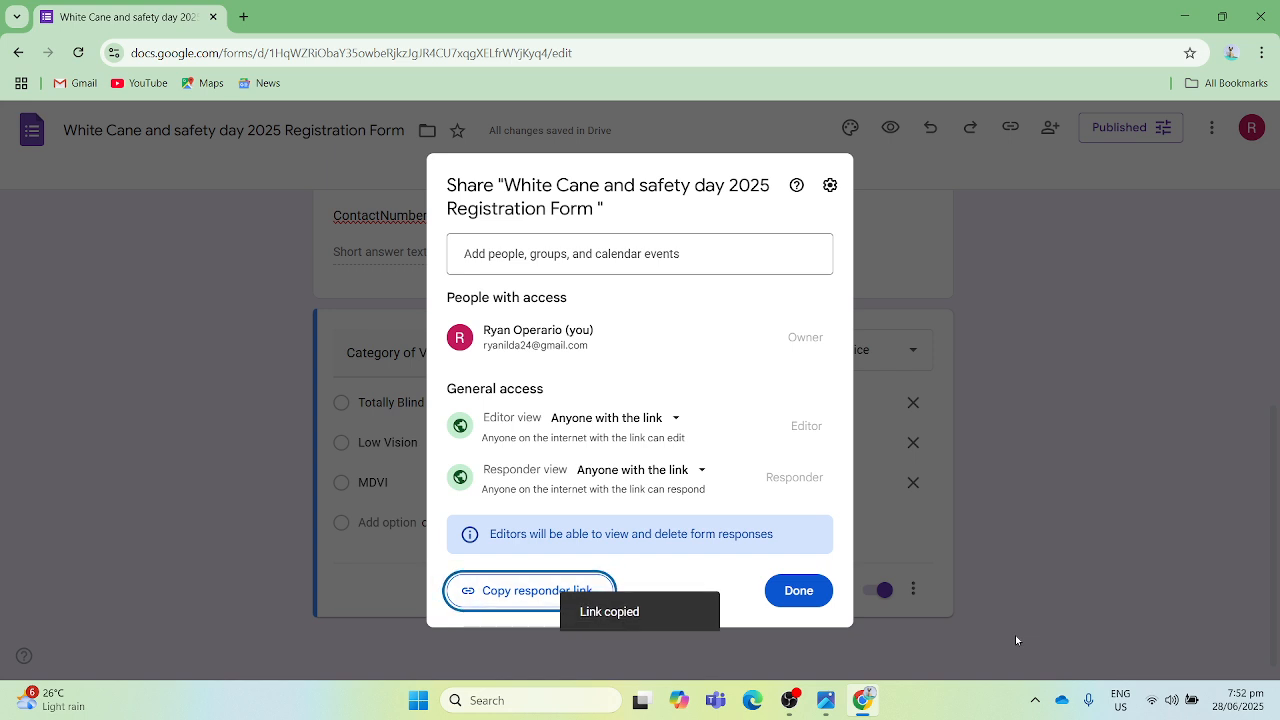
key("Tab")
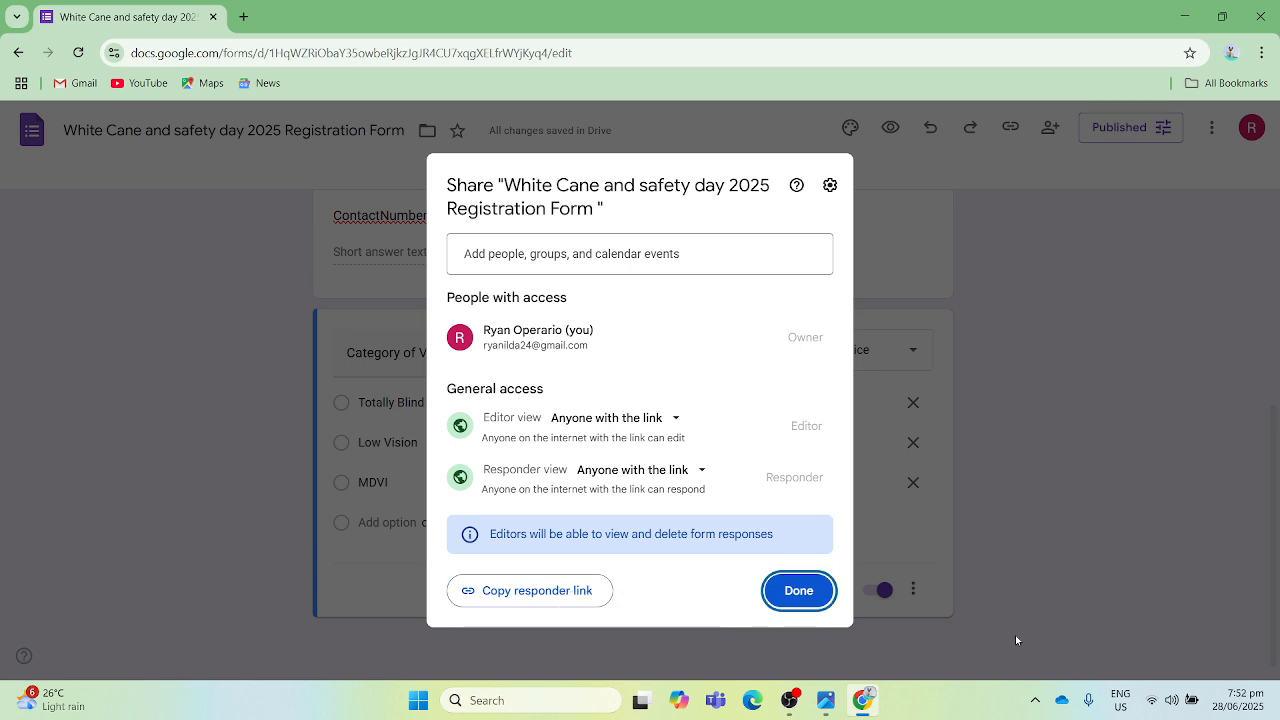
key("Return")
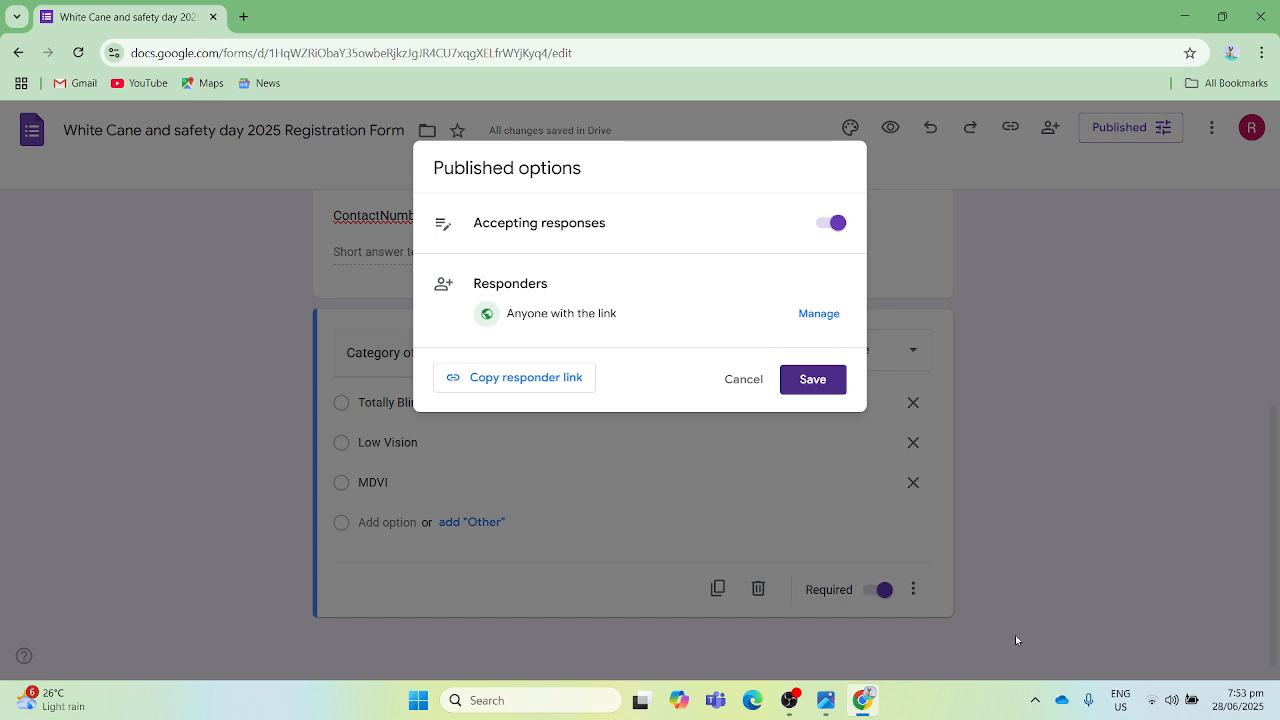
- Save the published options with the form accepting responses from anyone with the link
key("Tab")
key("Tab")
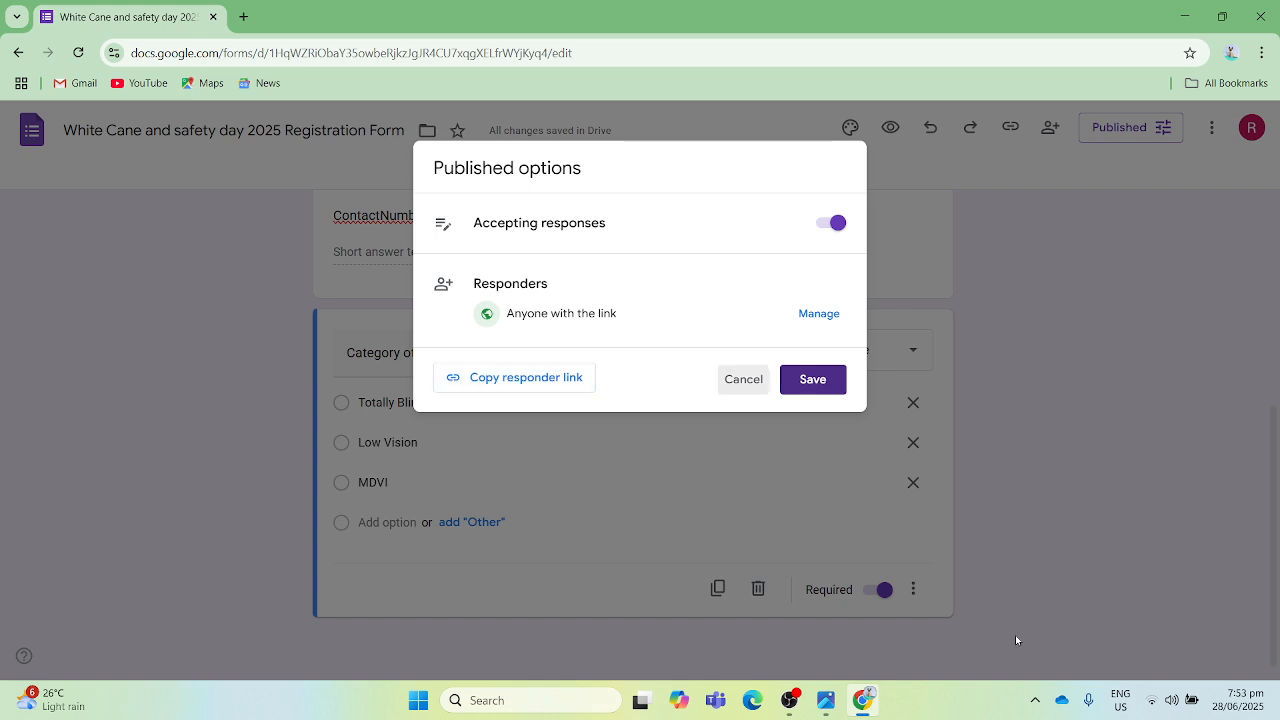
key("Tab")
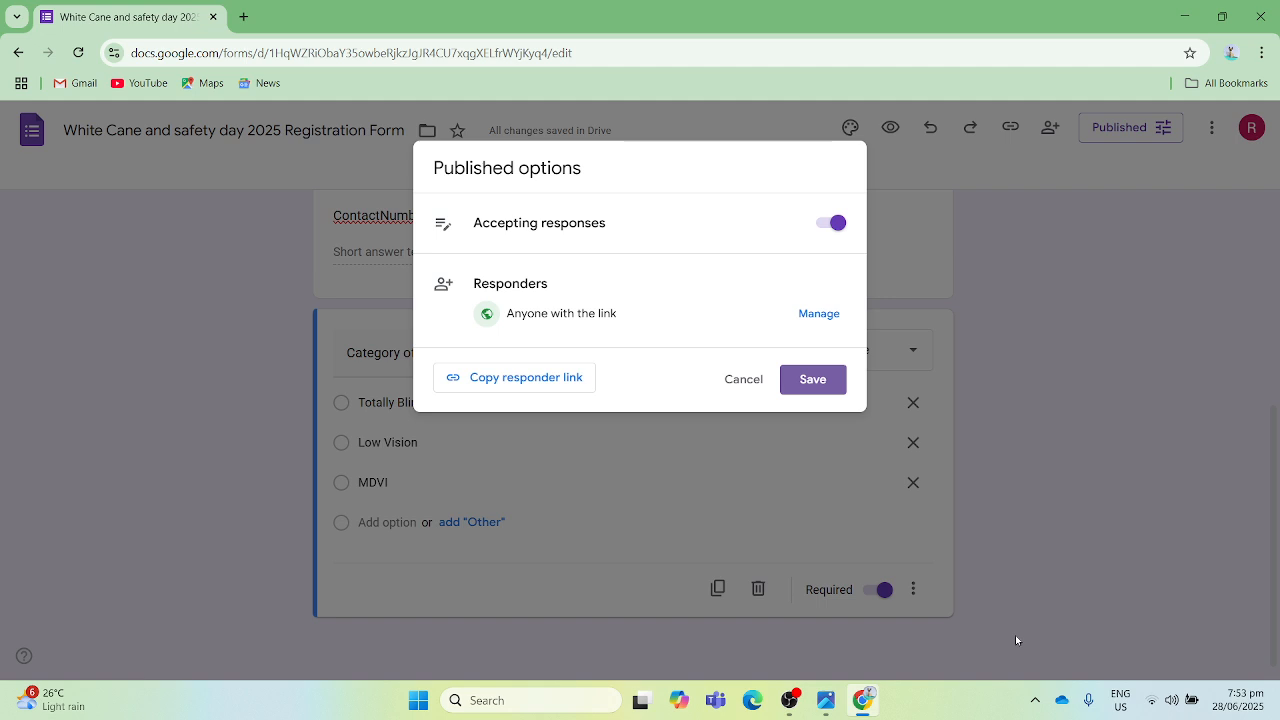
key("Return")
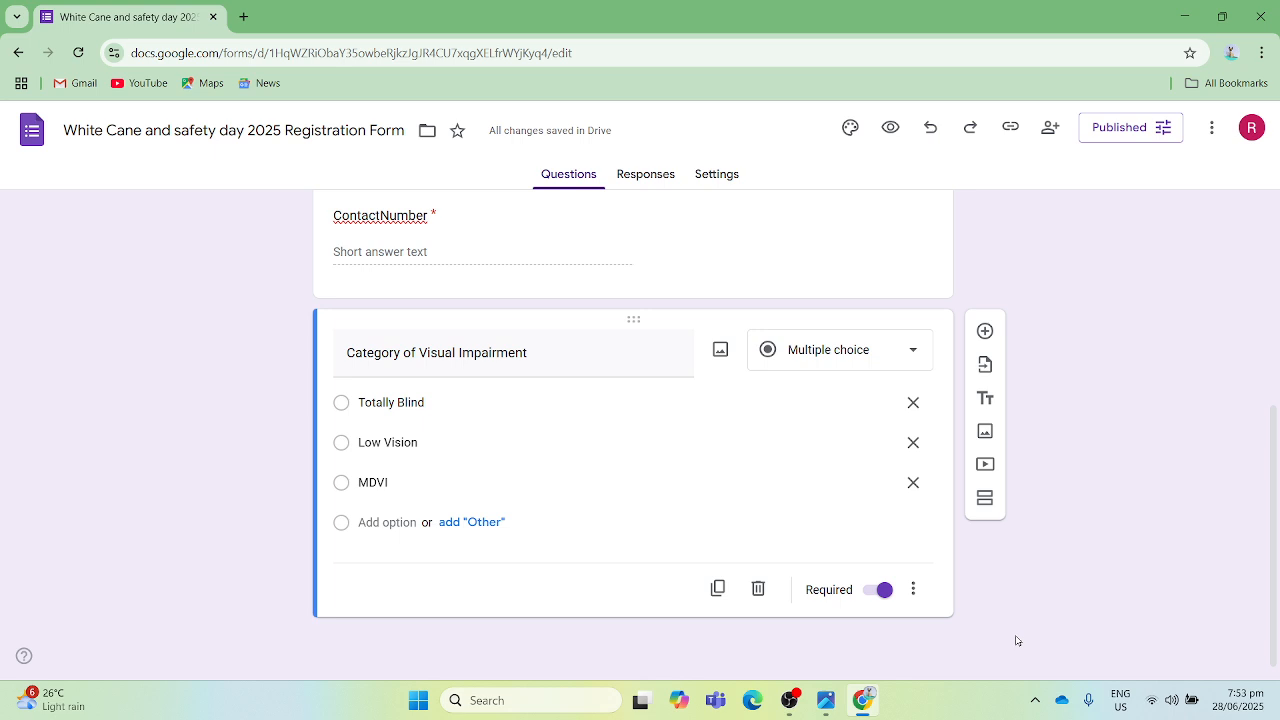
- Open the registration form's Settings page
key("Tab")
key("Tab")
key("Tab")
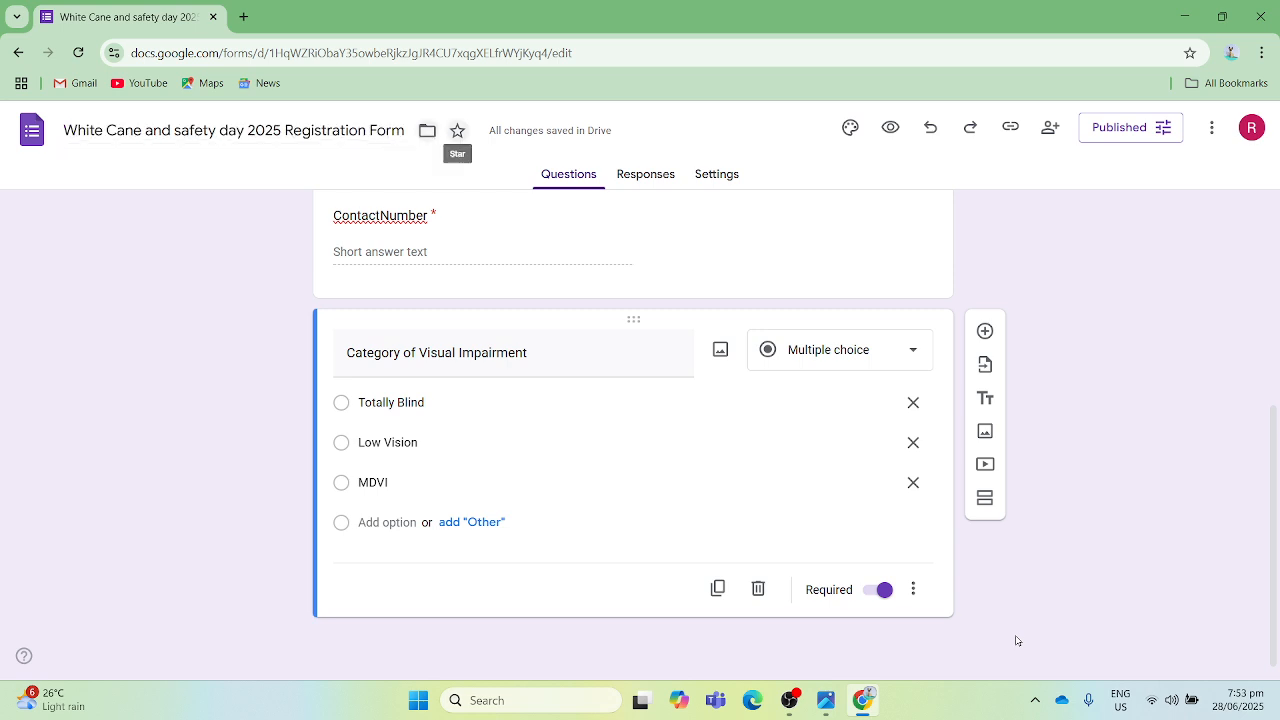
key("Tab")
key("Tab")
key("Tab")
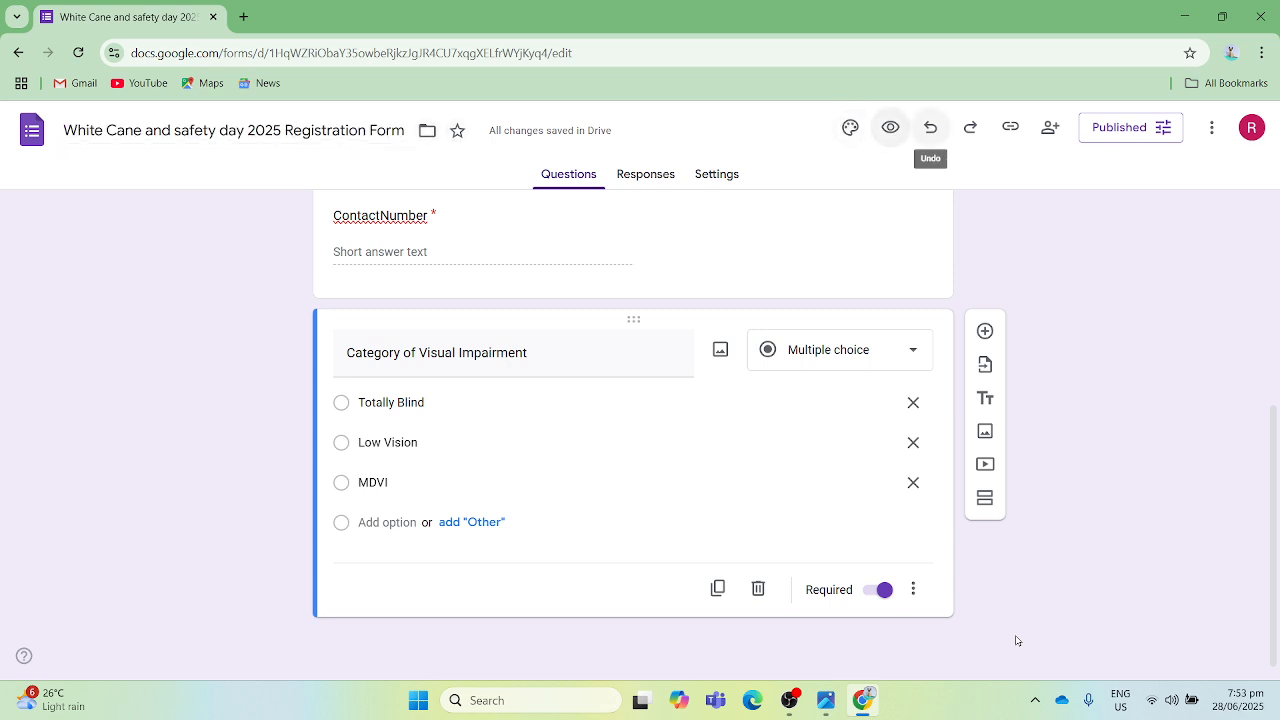
key("Tab")
key("Tab")
key("Tab")
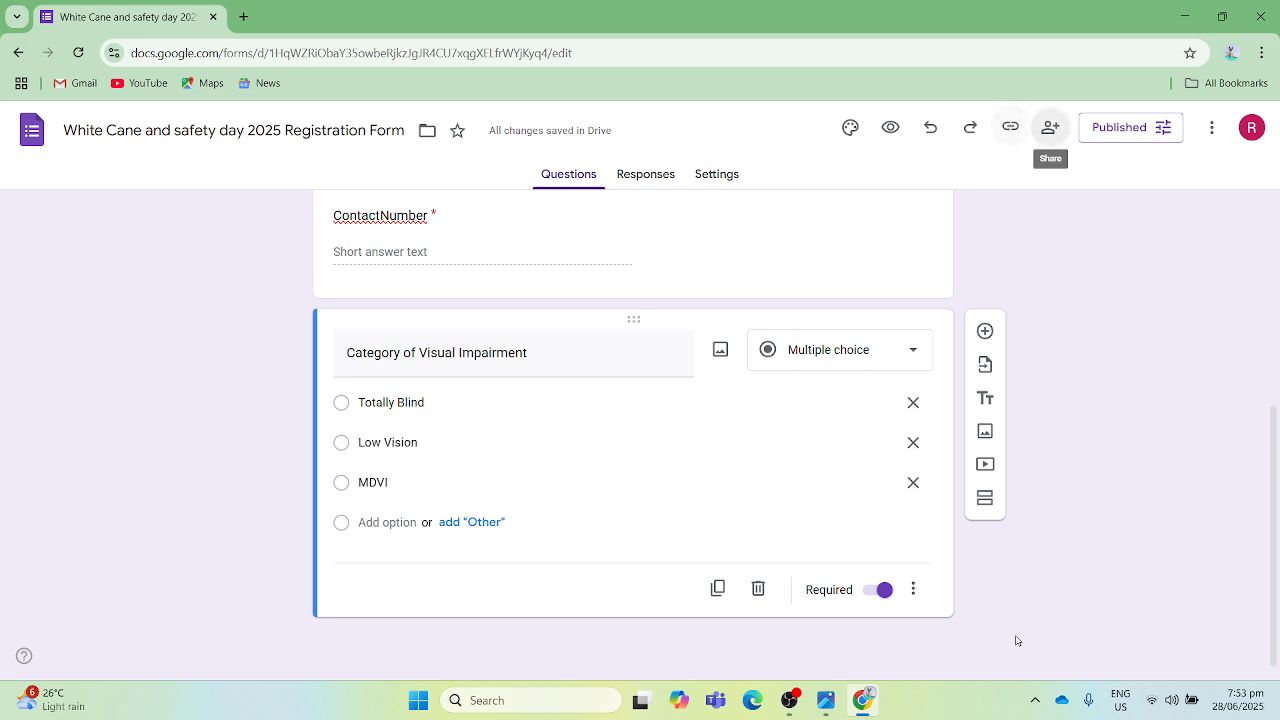
key("Tab")
key("Tab")
key("Tab")
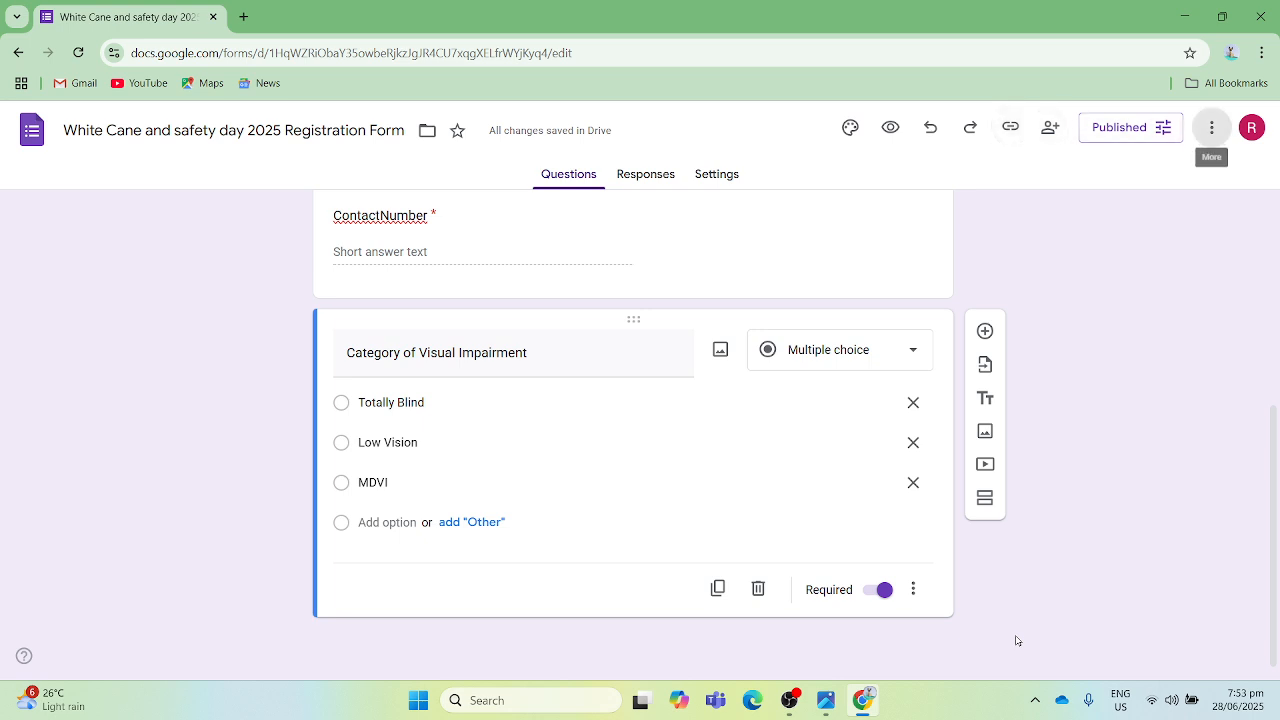
key("Tab")
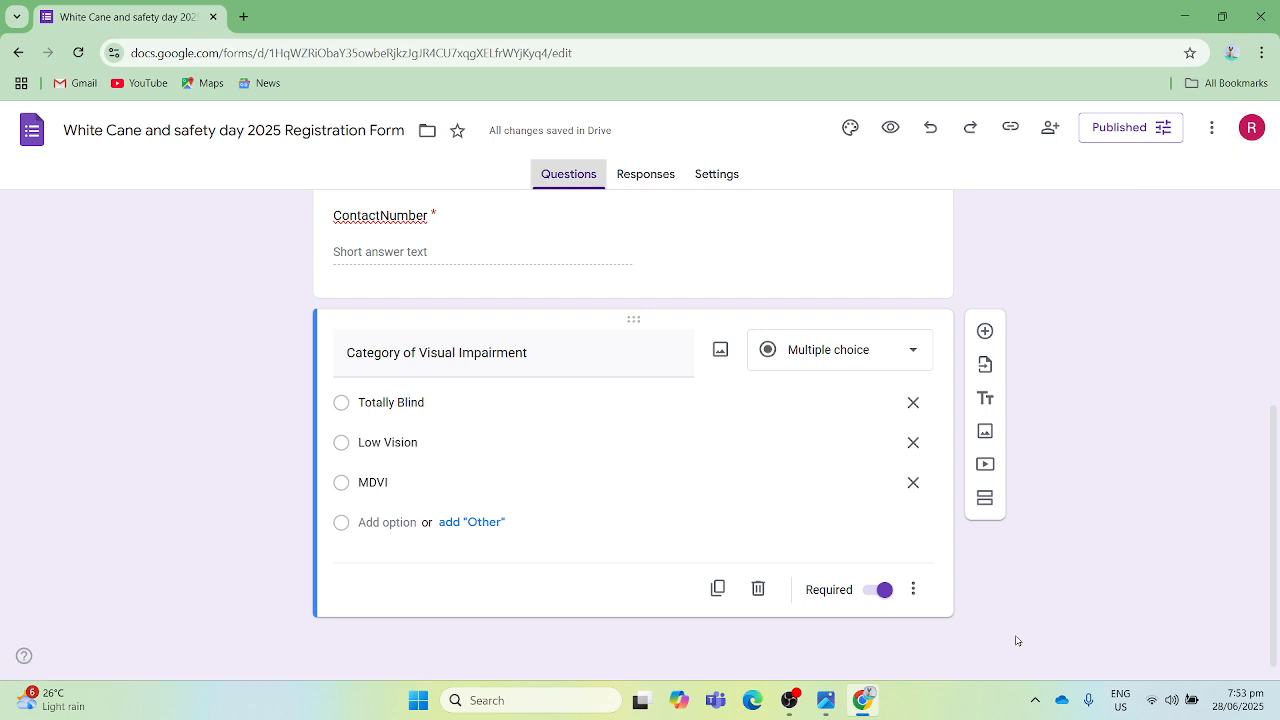
key("Right")
key("Right")
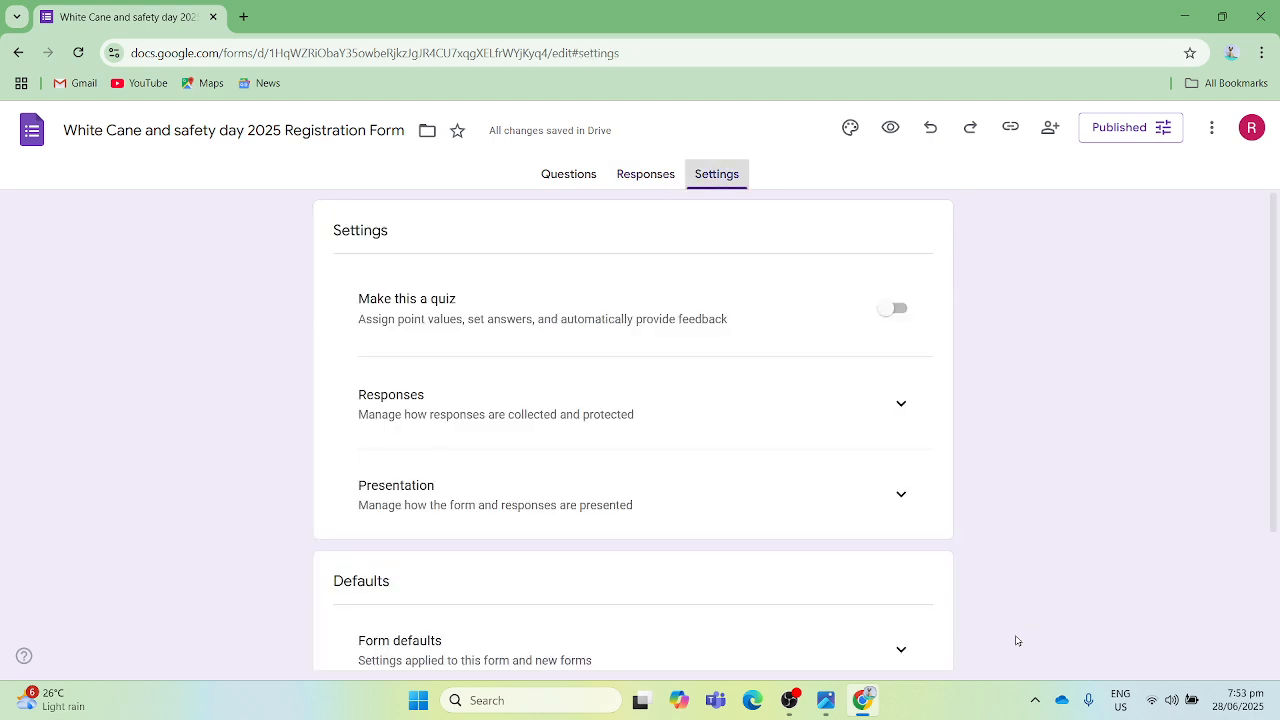
key("Left")
key("Right")
- Examine the form's settings sections: the quiz option, Responses, Presentation, Form defaults and Question defaults
key("Tab")
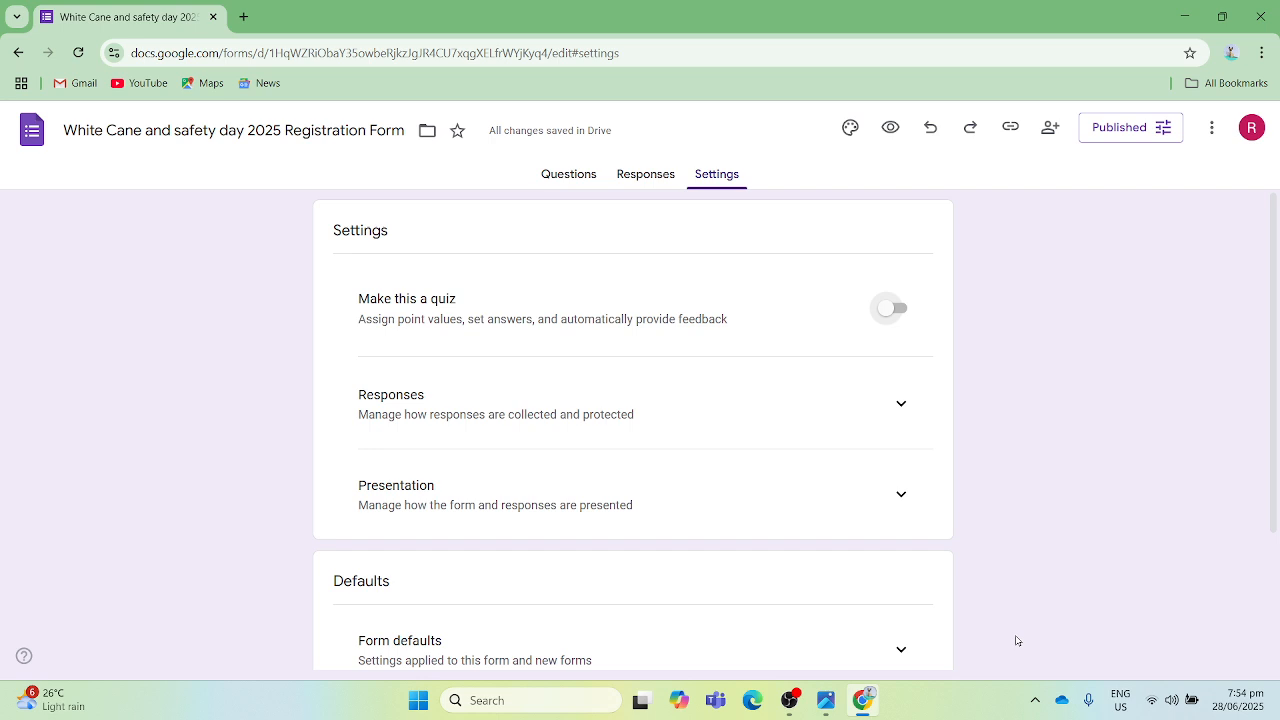
key("Tab")
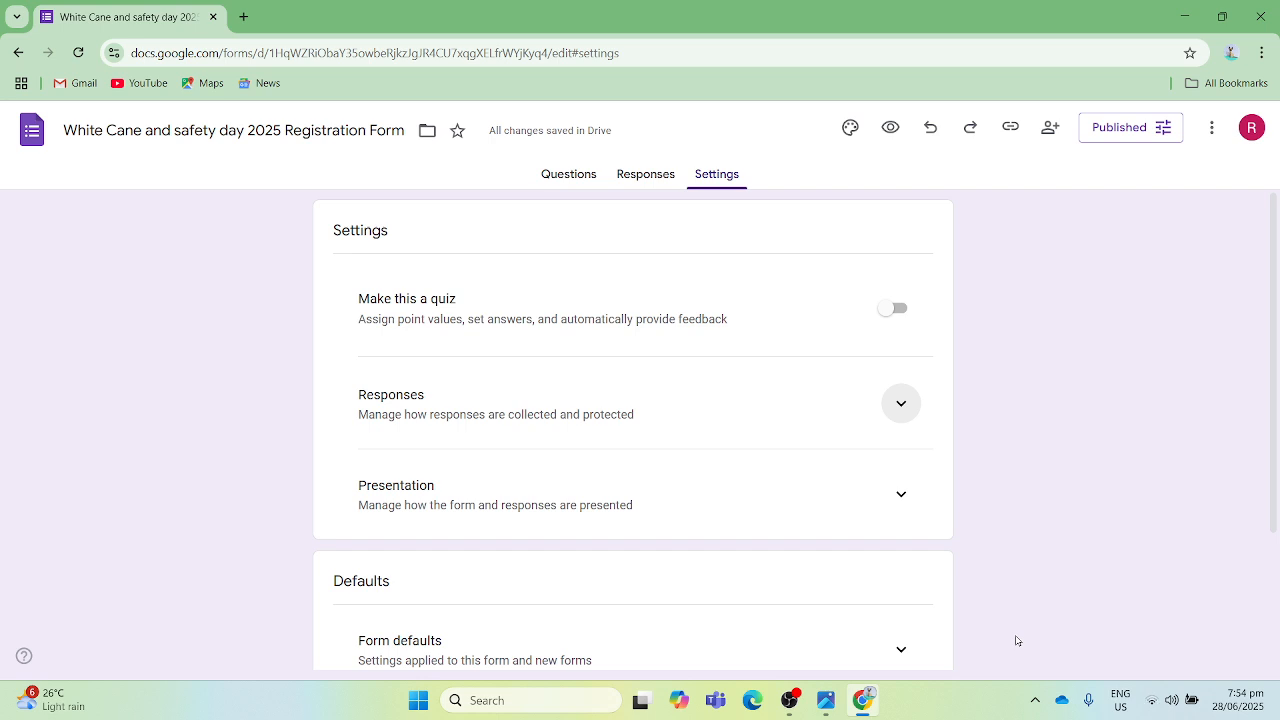
key("Tab")
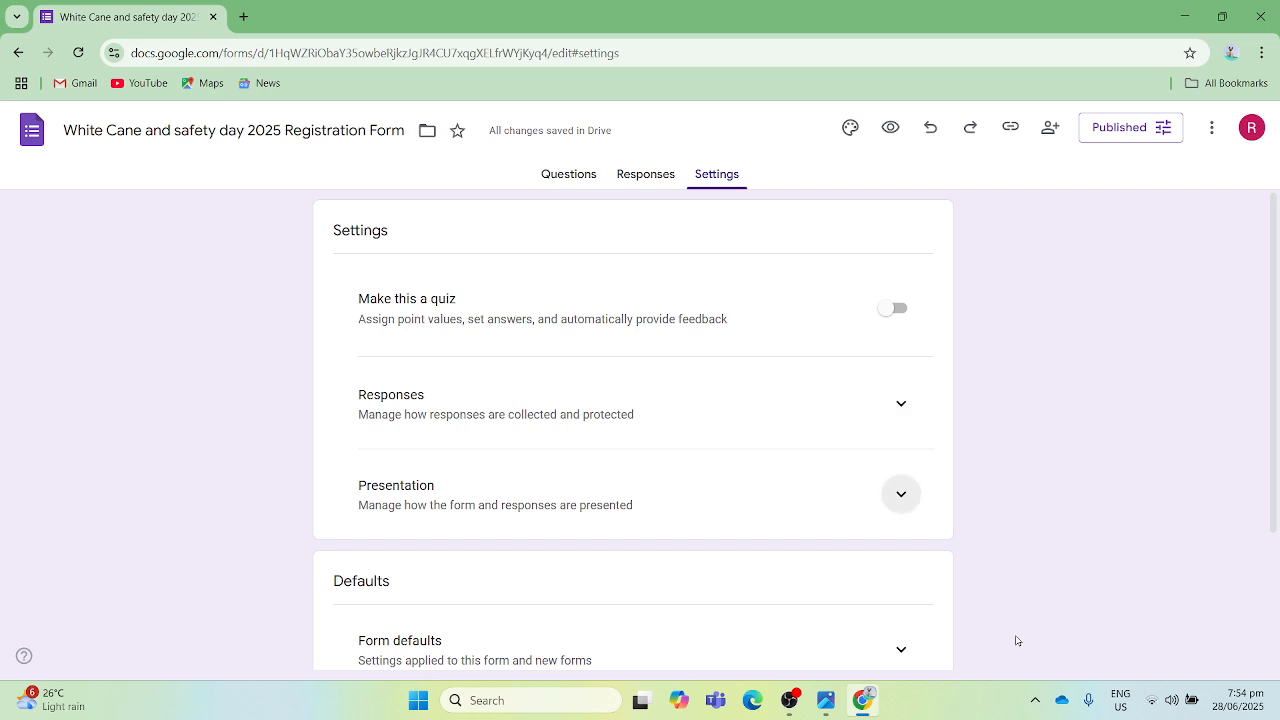
key("Tab")
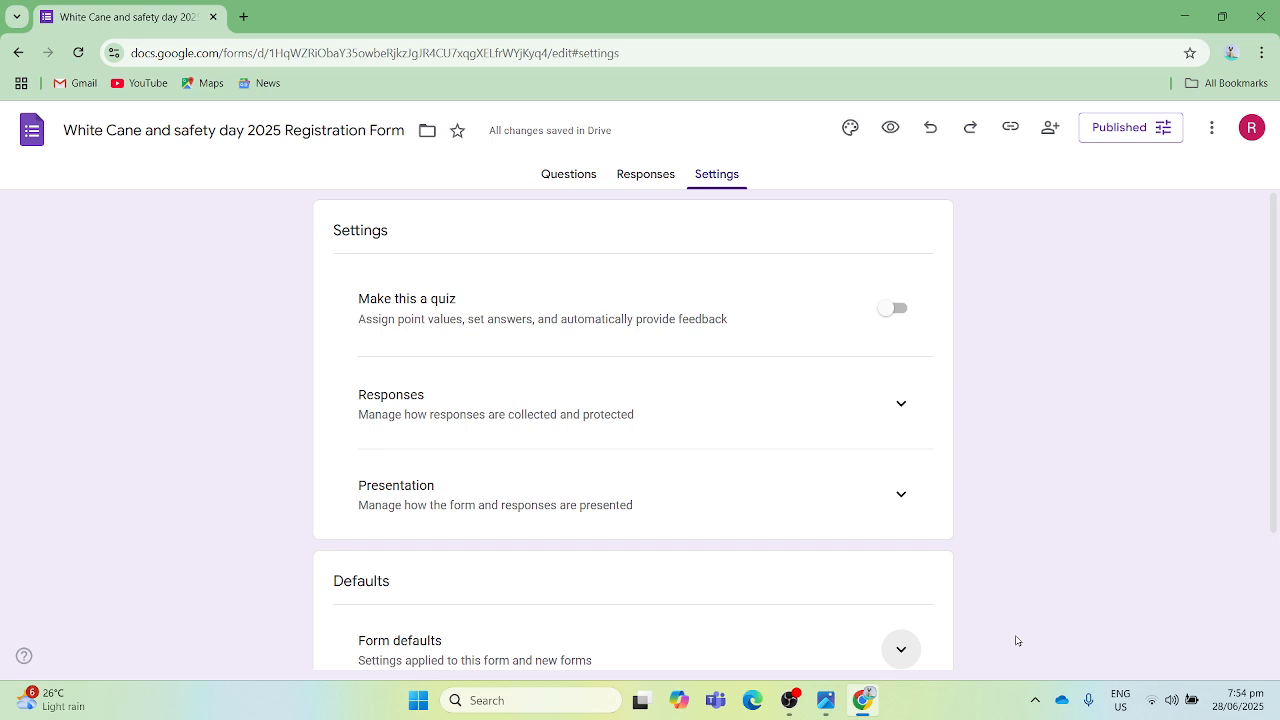
key("shift+Tab")
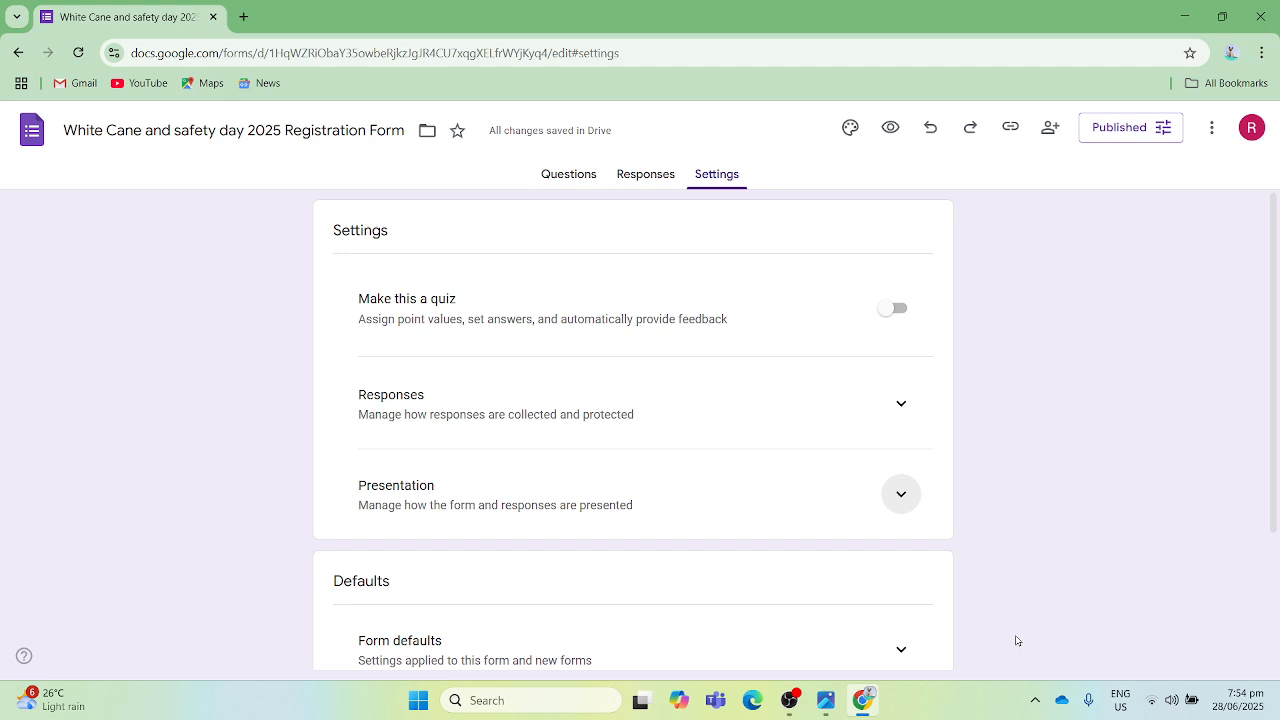
key("shift+Tab")
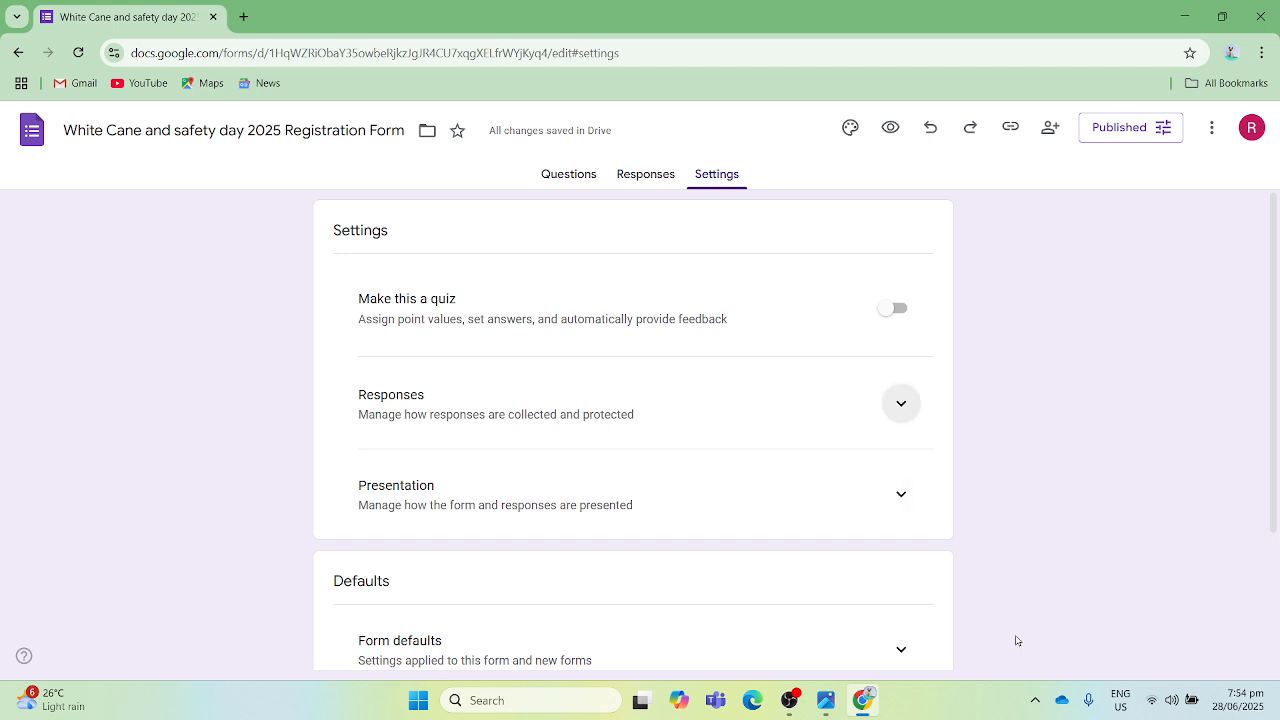
key("Tab")
key("Tab")
key("Tab")
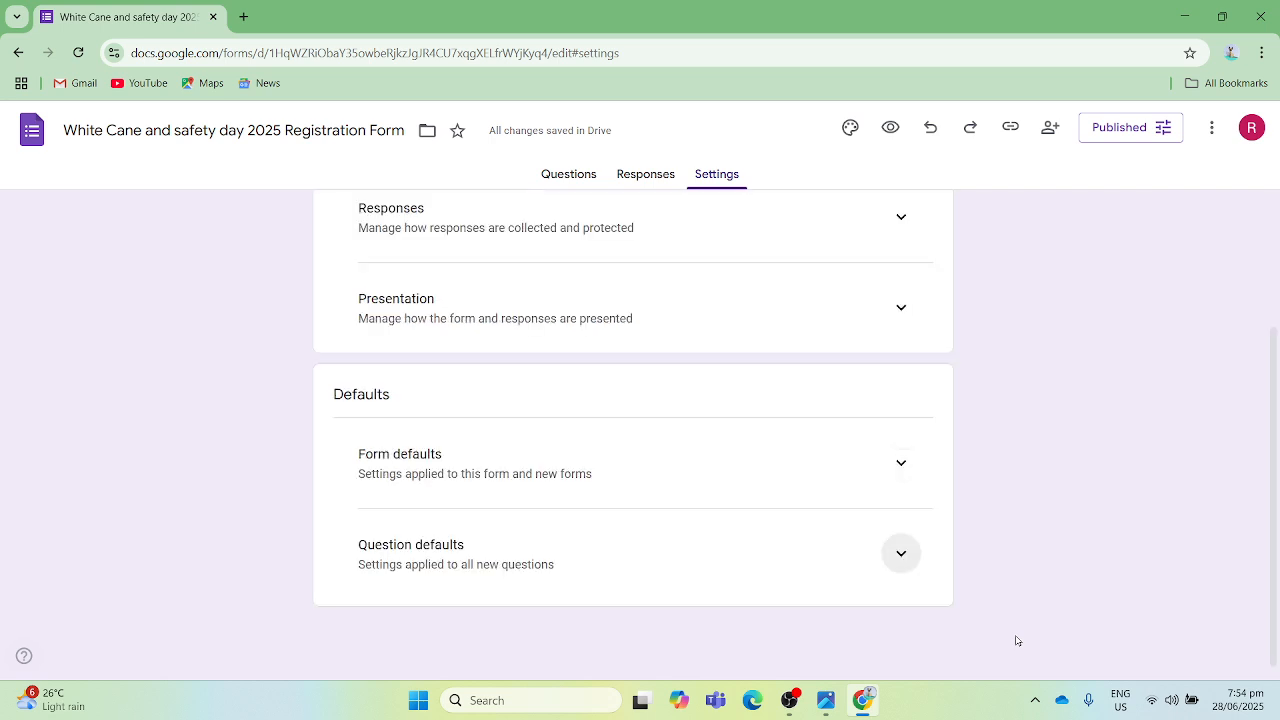
key("shift+Tab")
key("Tab")
key("Tab")
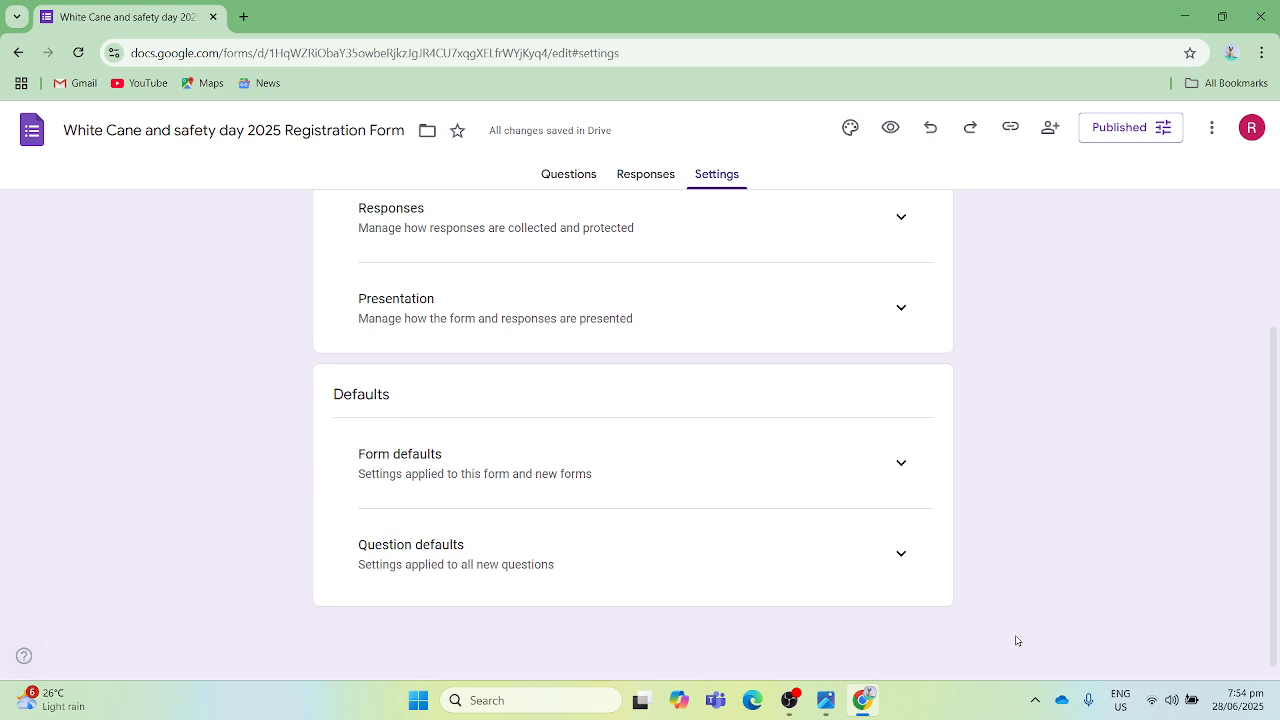
key("Tab")
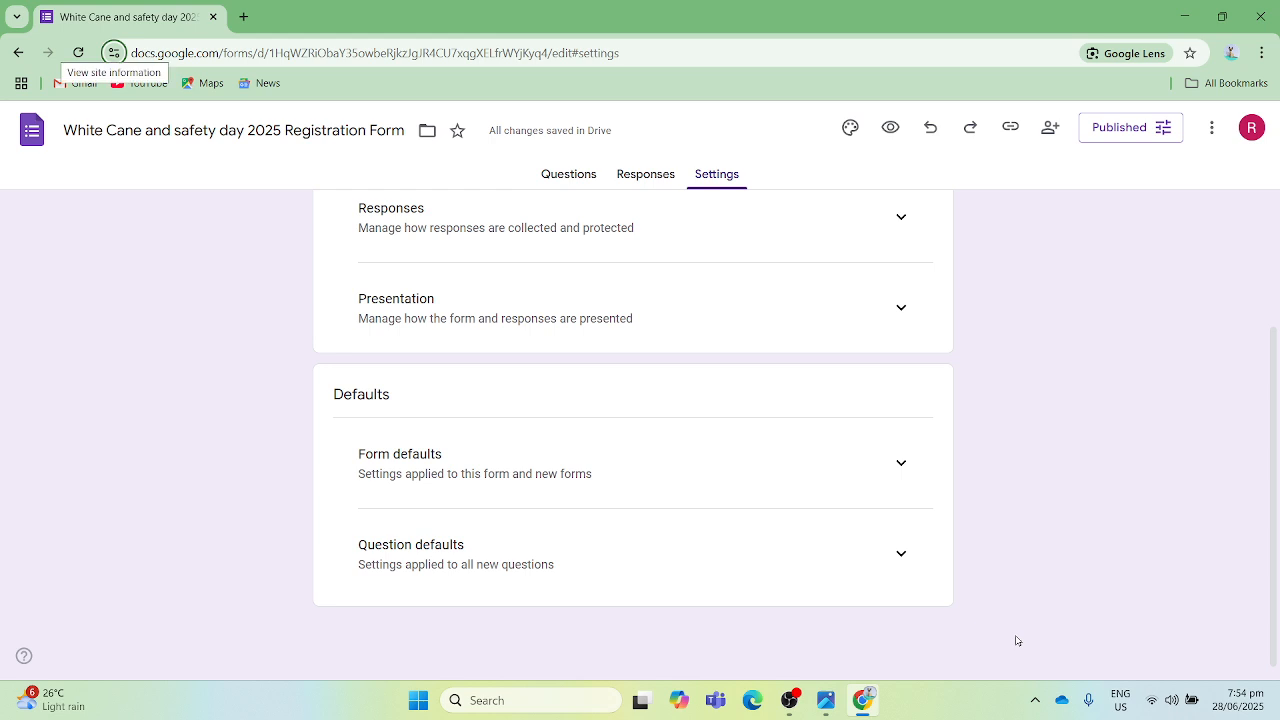
key("Tab")
key("Tab")
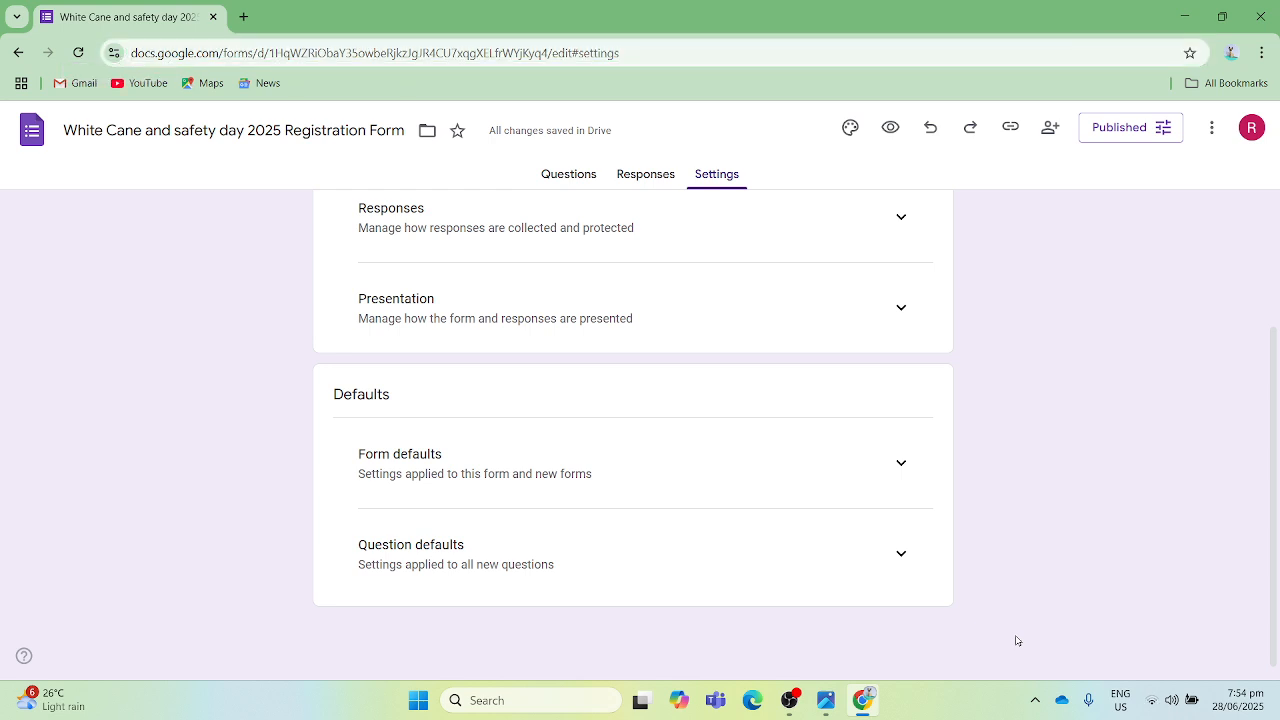
- Expand Form defaults, check the choices for collecting email addresses by default, and select "Do not collect"
key("shift+Tab")
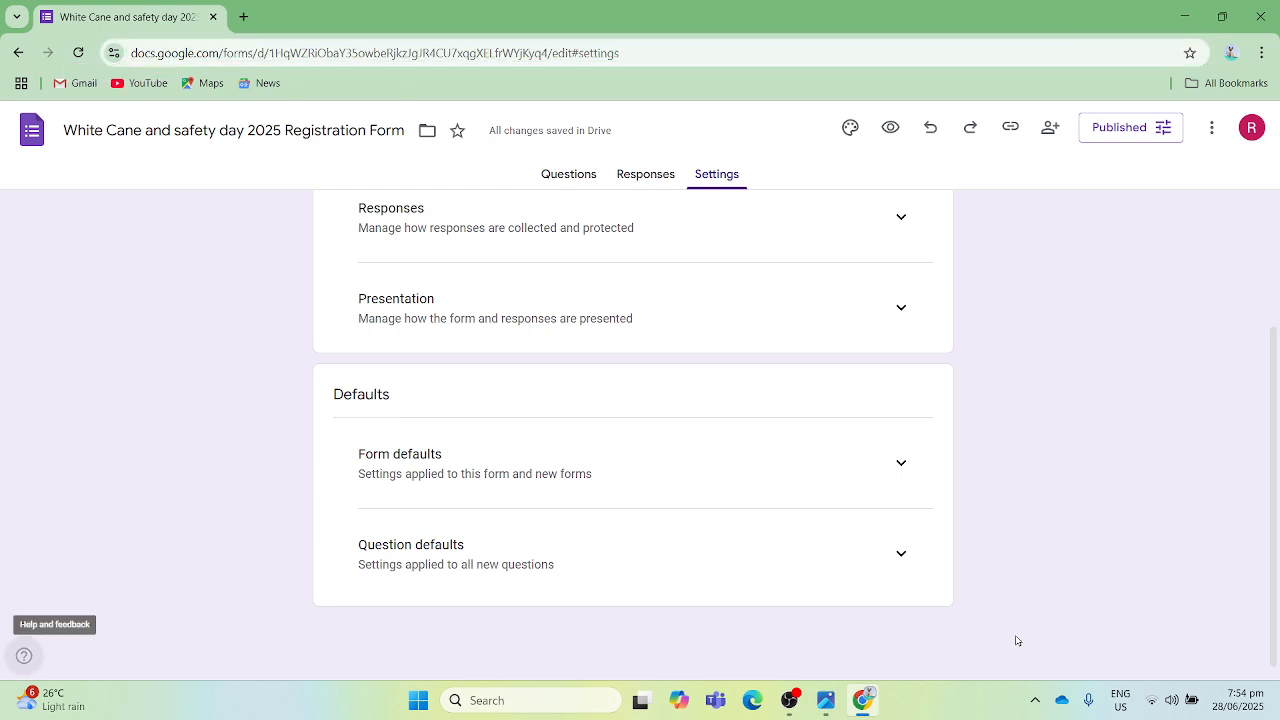
key("shift+Tab")
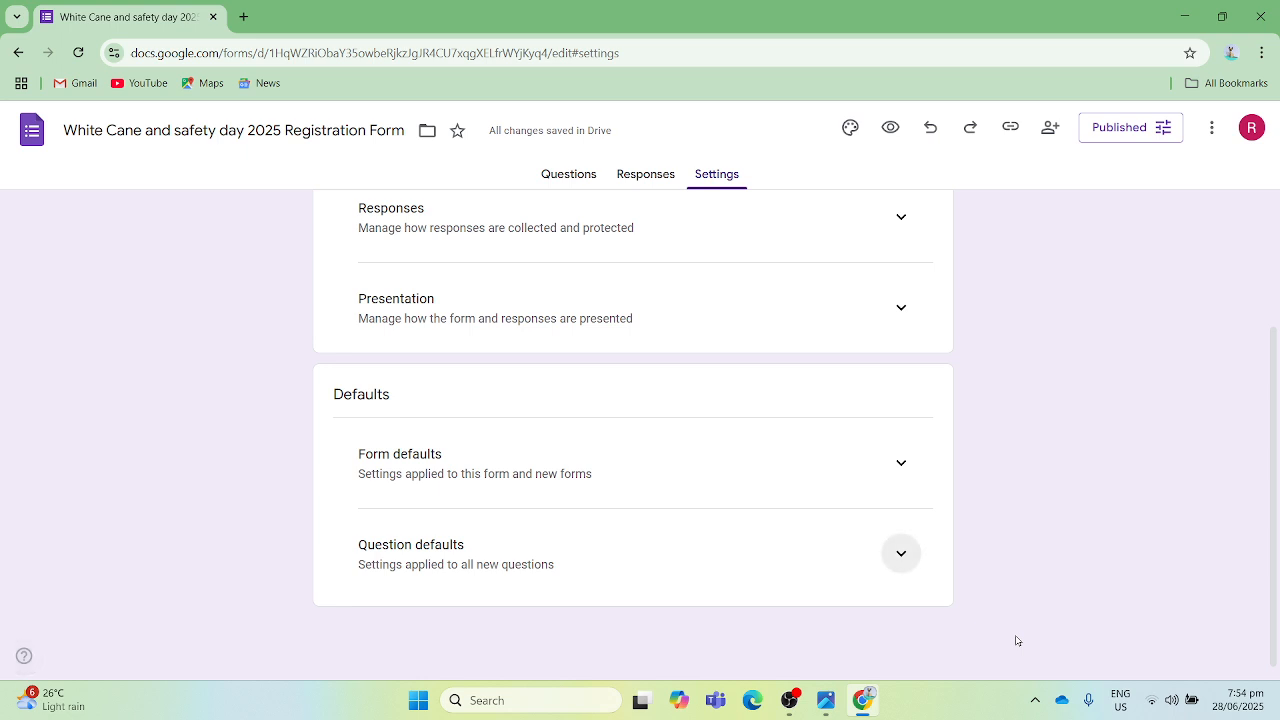
key("shift+Tab")
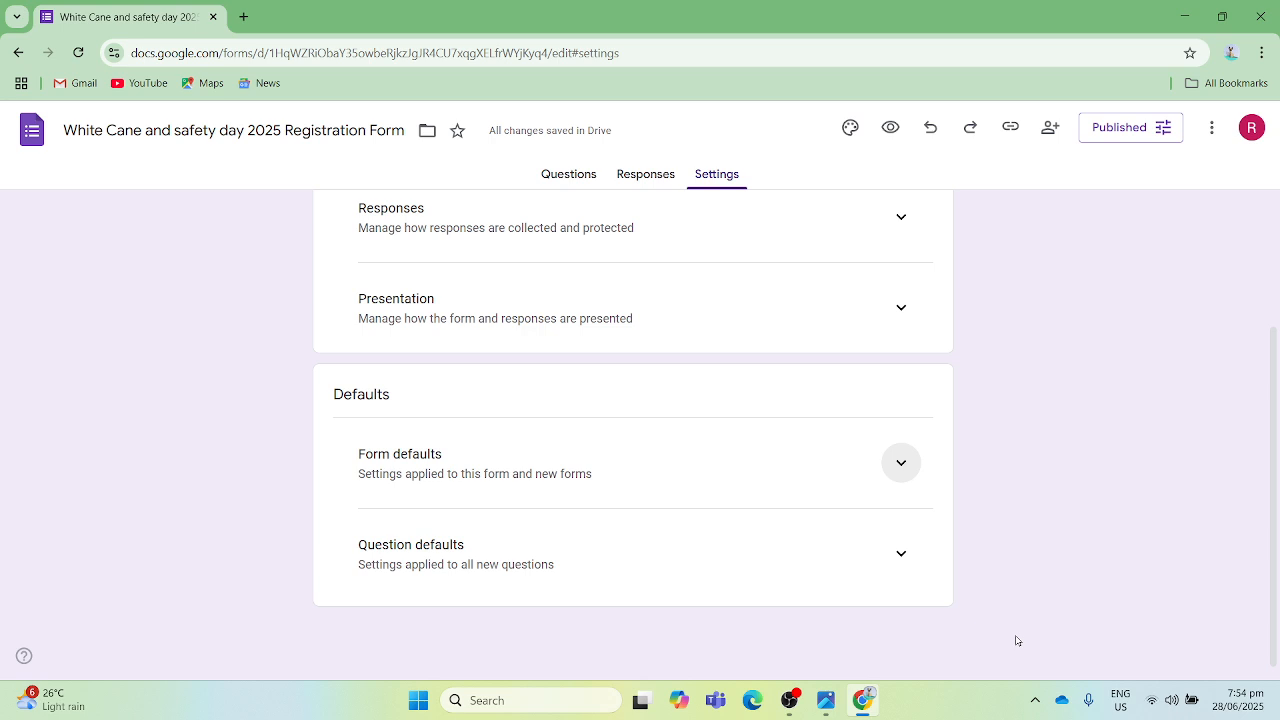
key("Return")
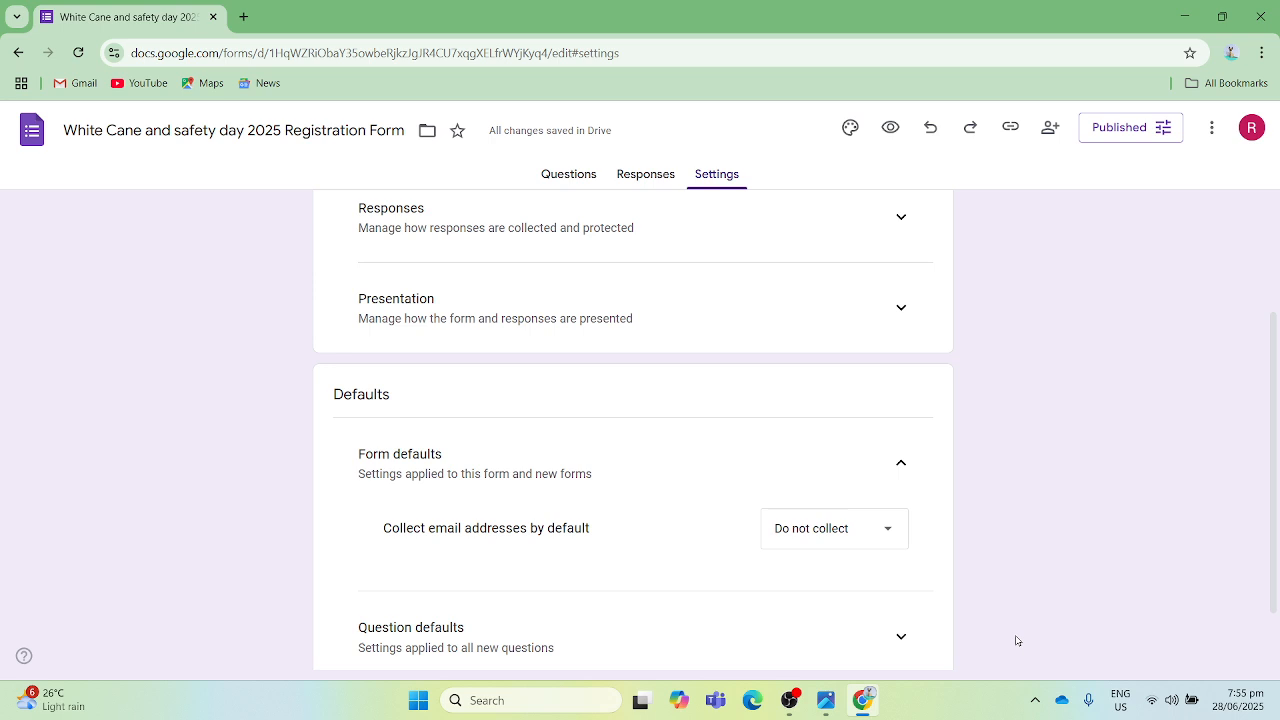
key("Down")
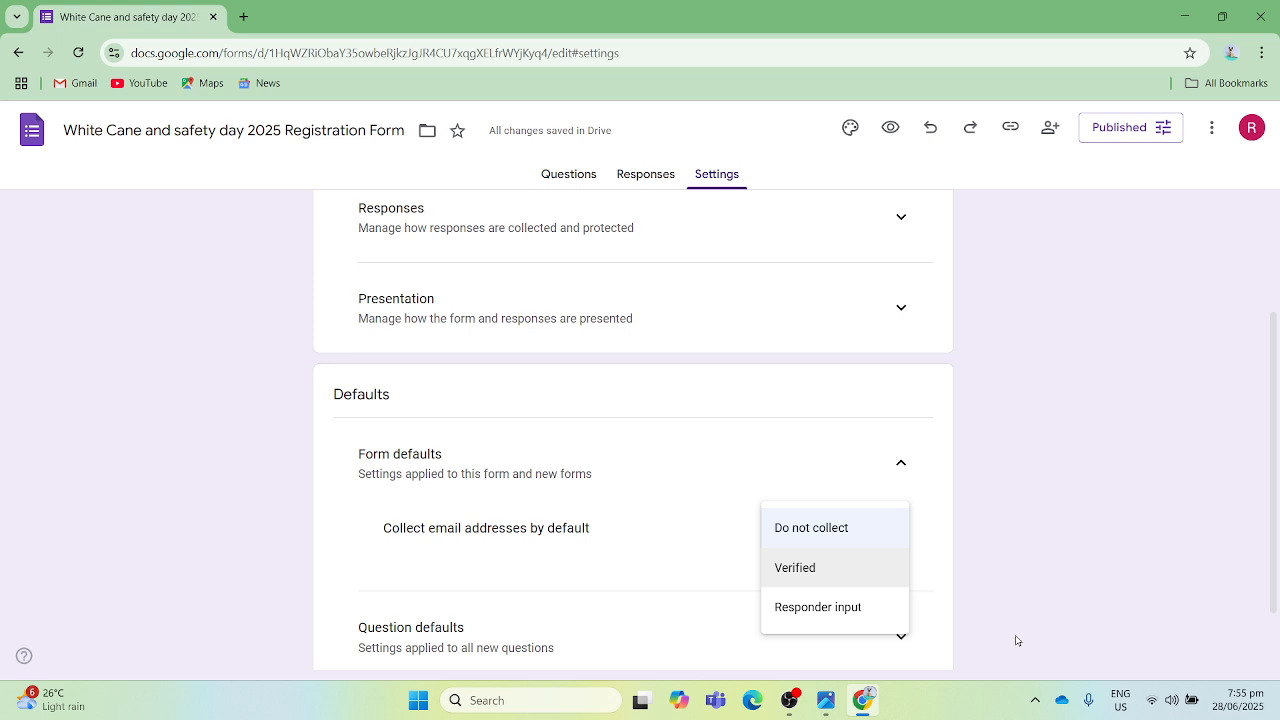
key("Up")
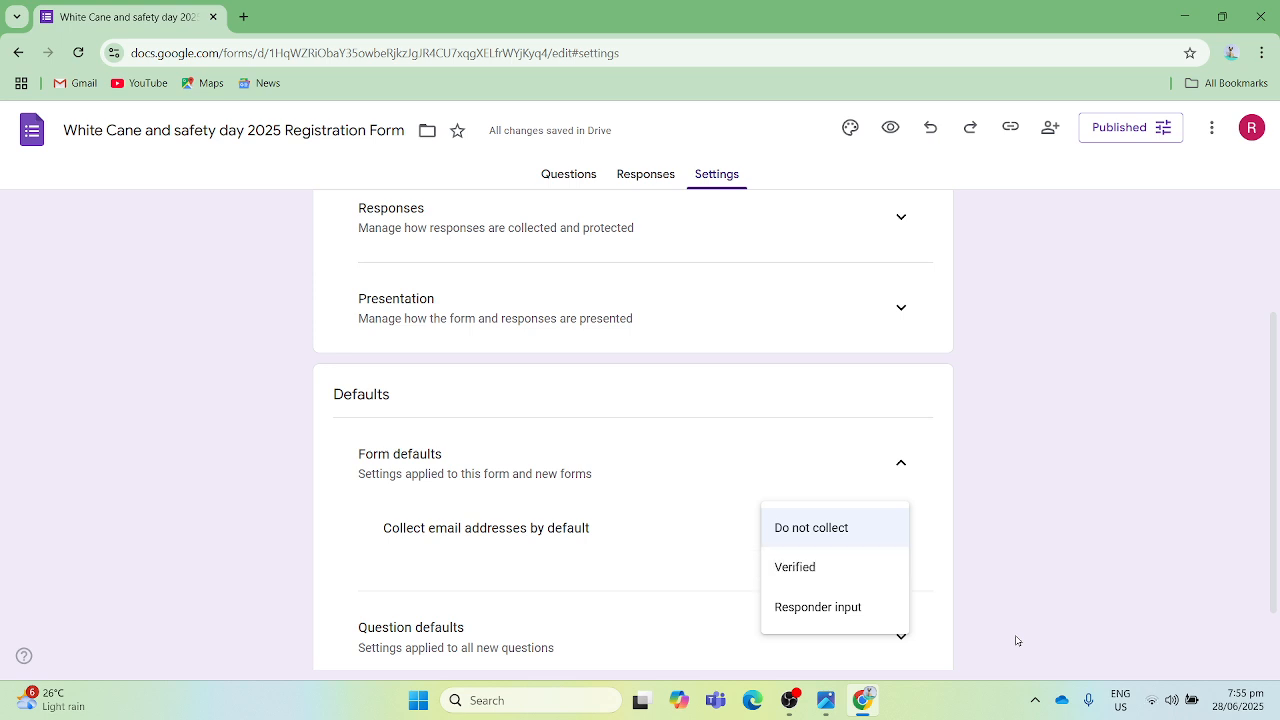
key("Down")
key("Down")
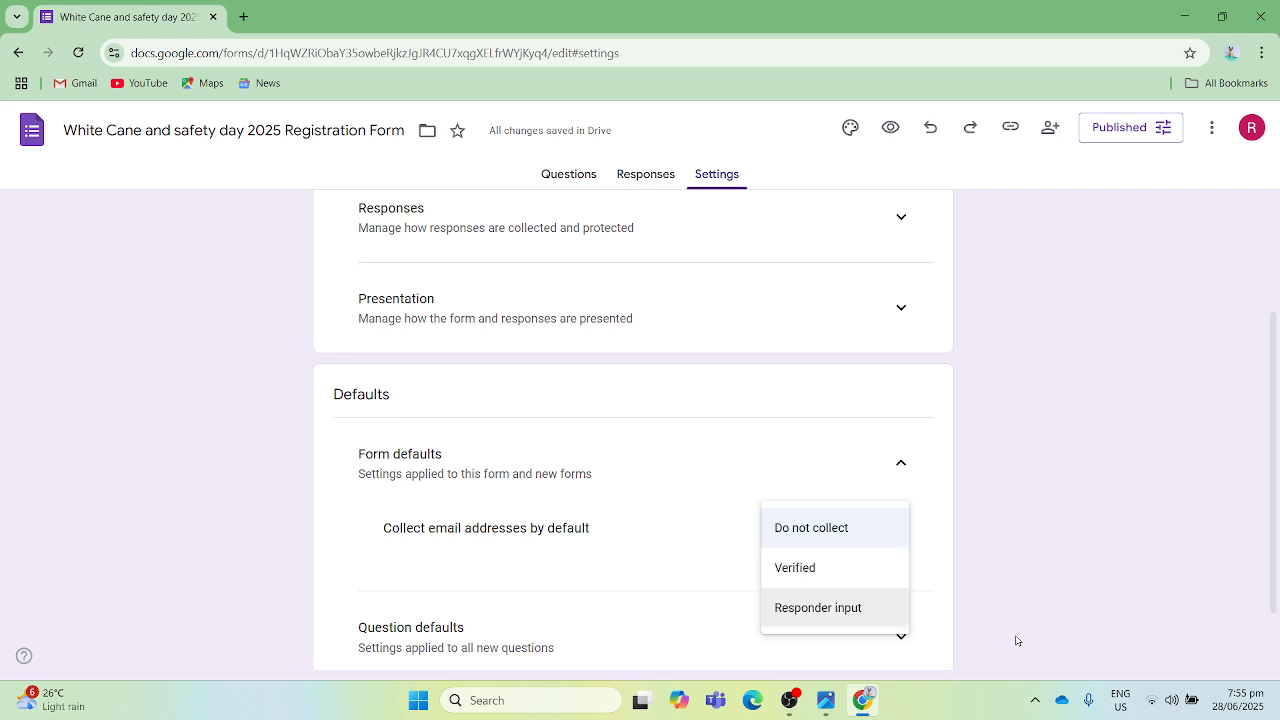
key("Up")
key("Up")
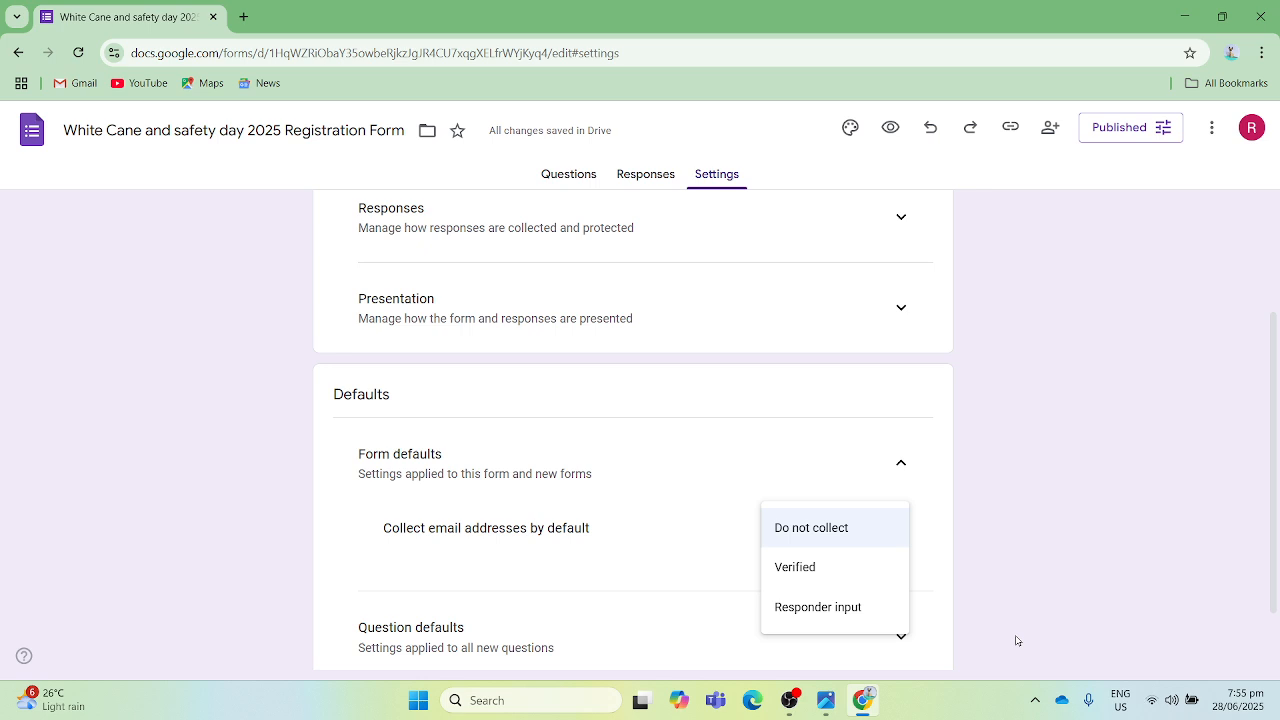
key("Return")
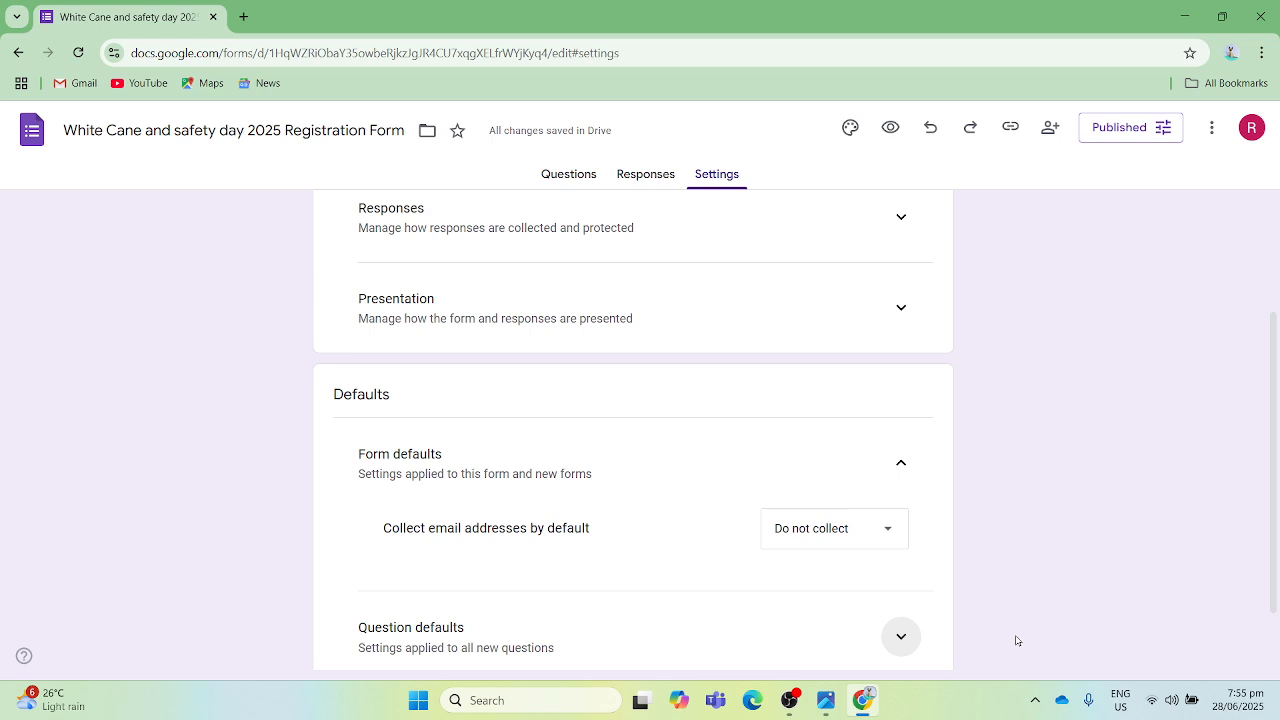
- Go back from the form's settings to its Responses page
key("Tab")
key("shift+Tab")
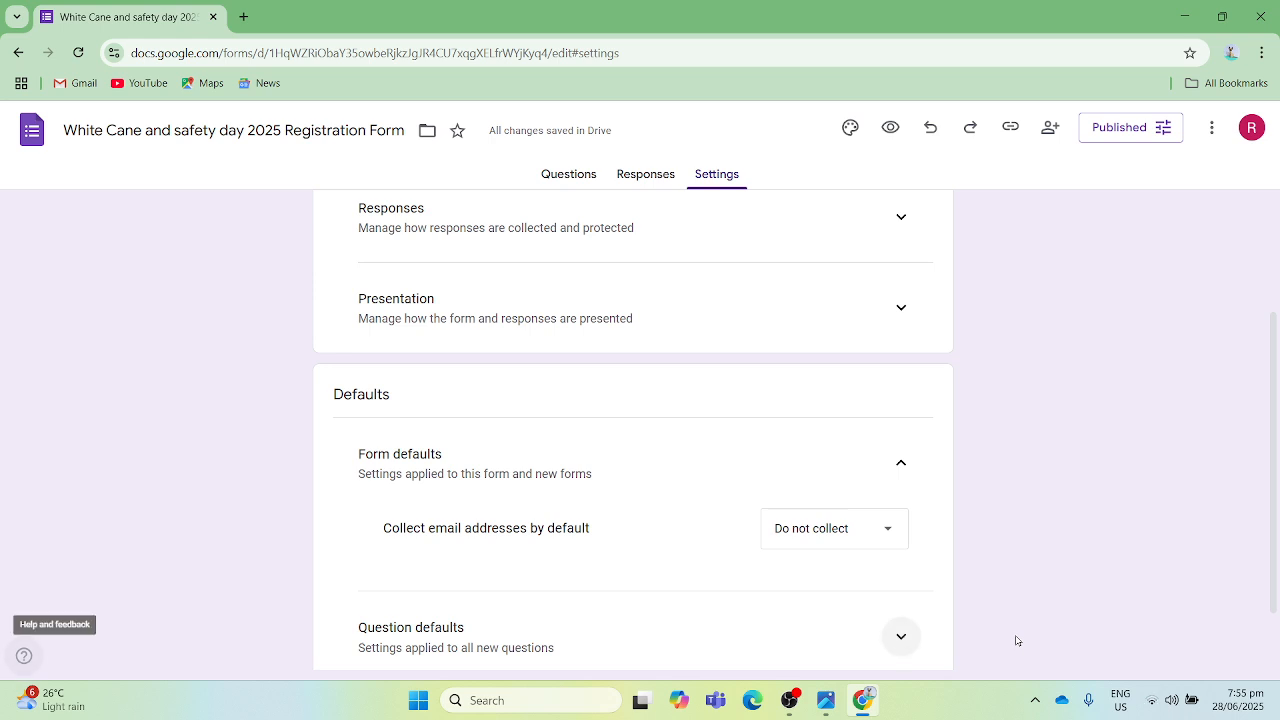
key("shift+Tab")
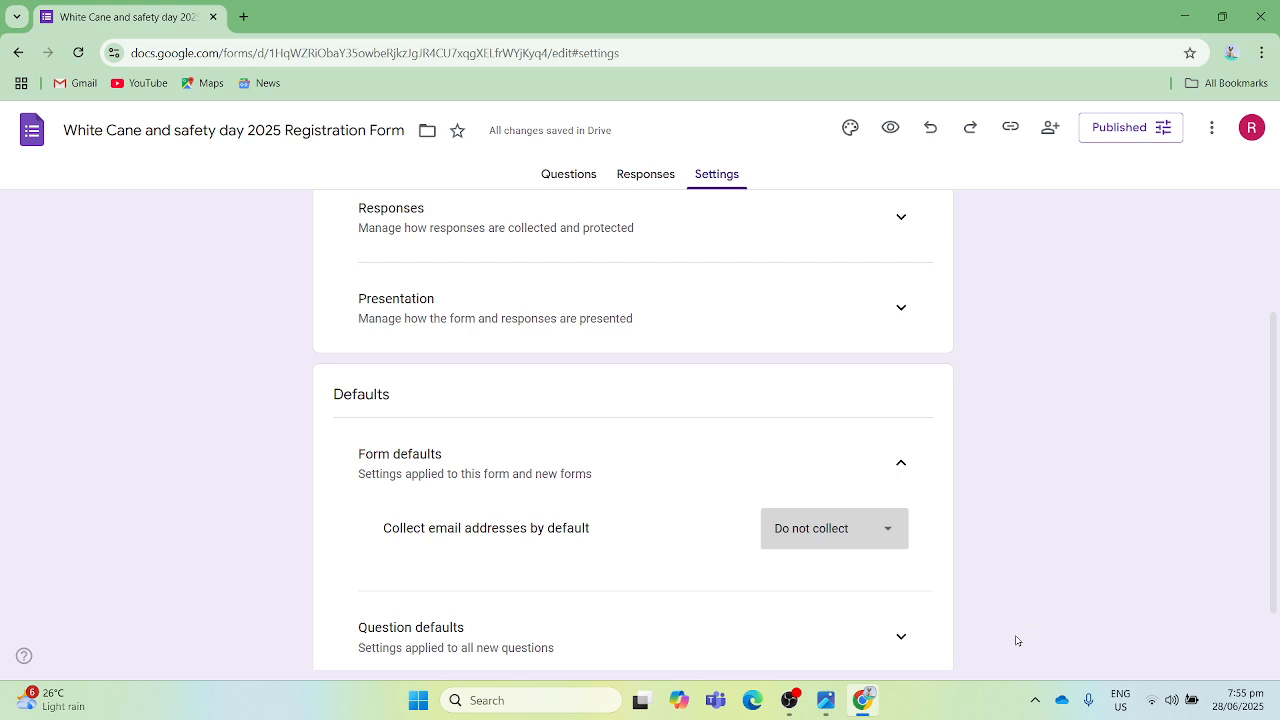
key("shift+Tab")
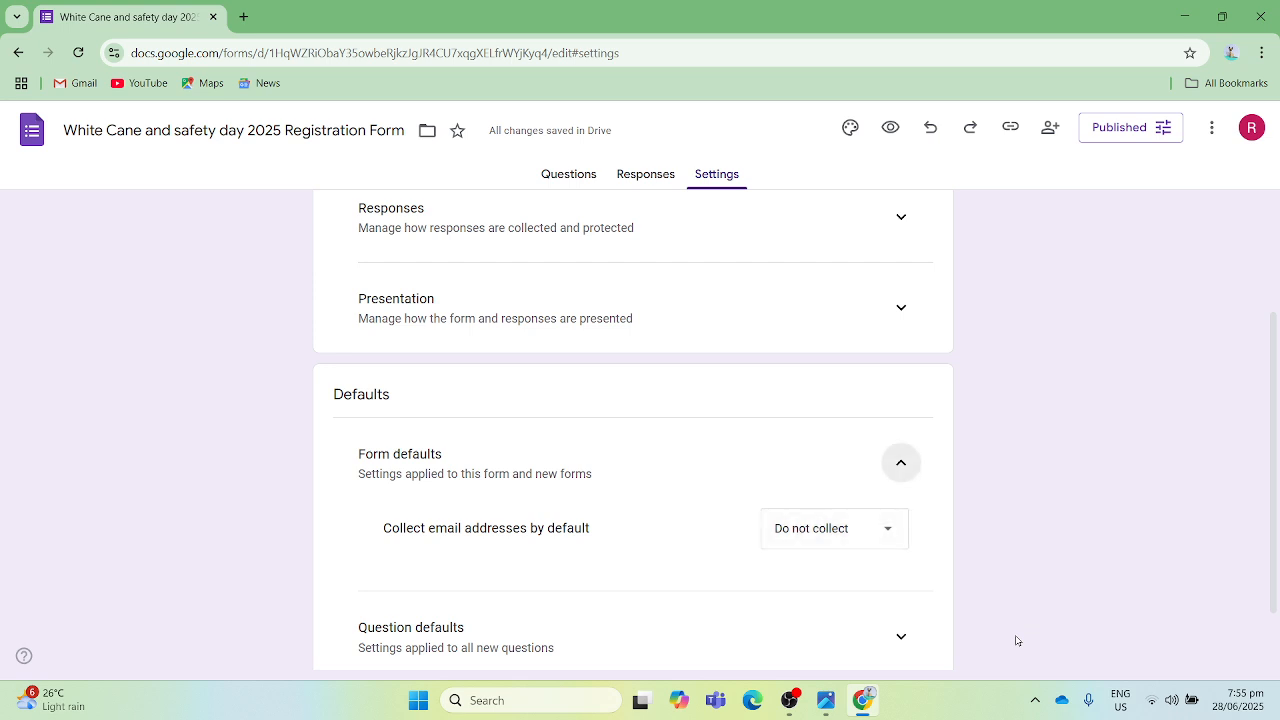
key("shift+Tab")
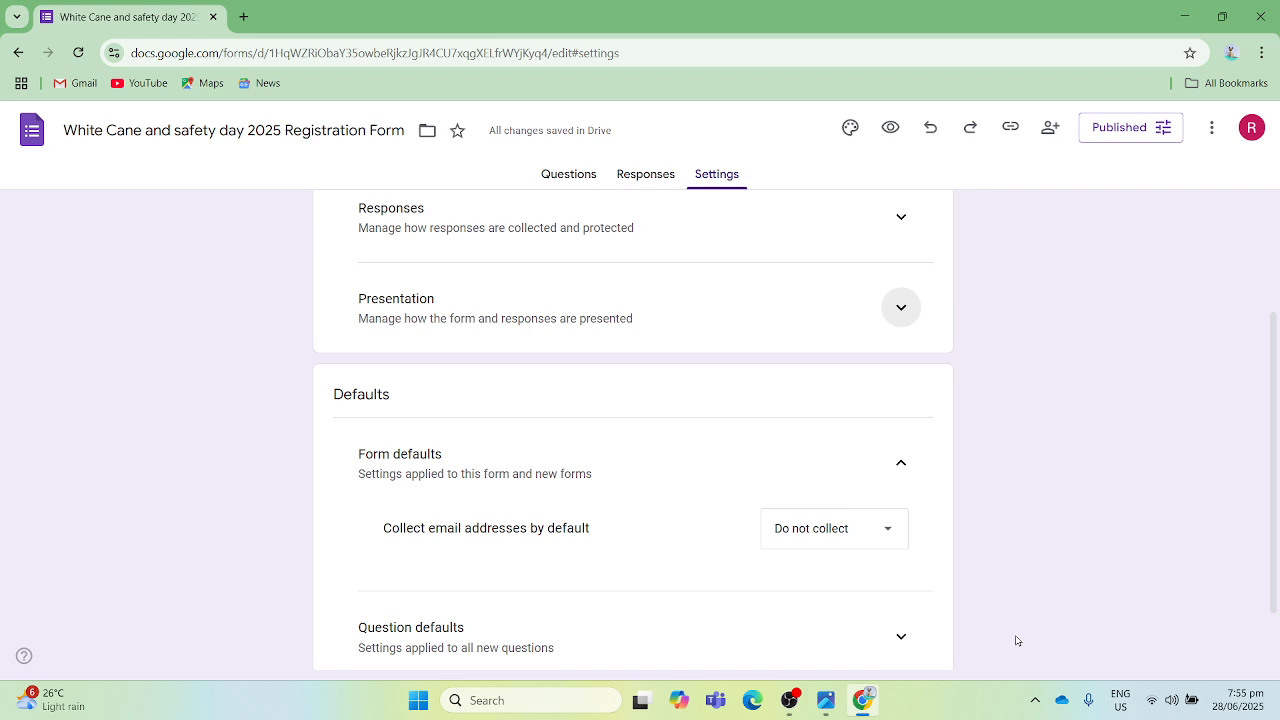
key("shift+Tab")
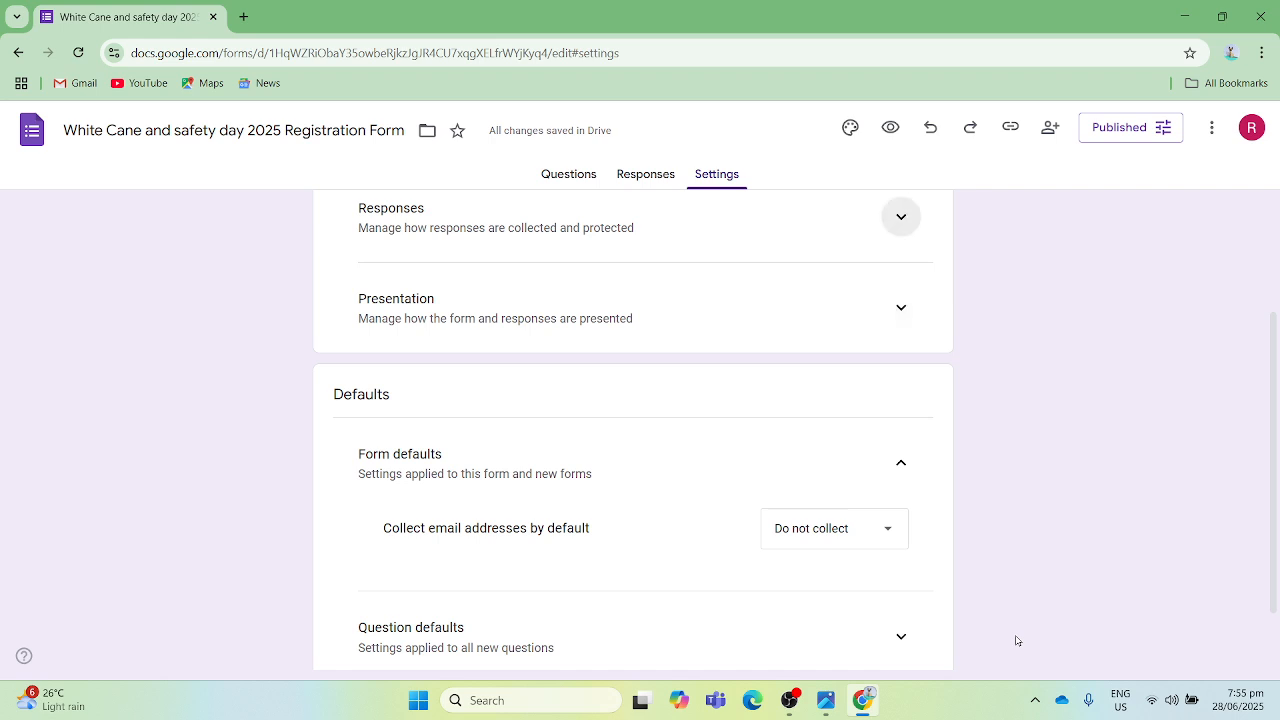
key("shift+Tab")
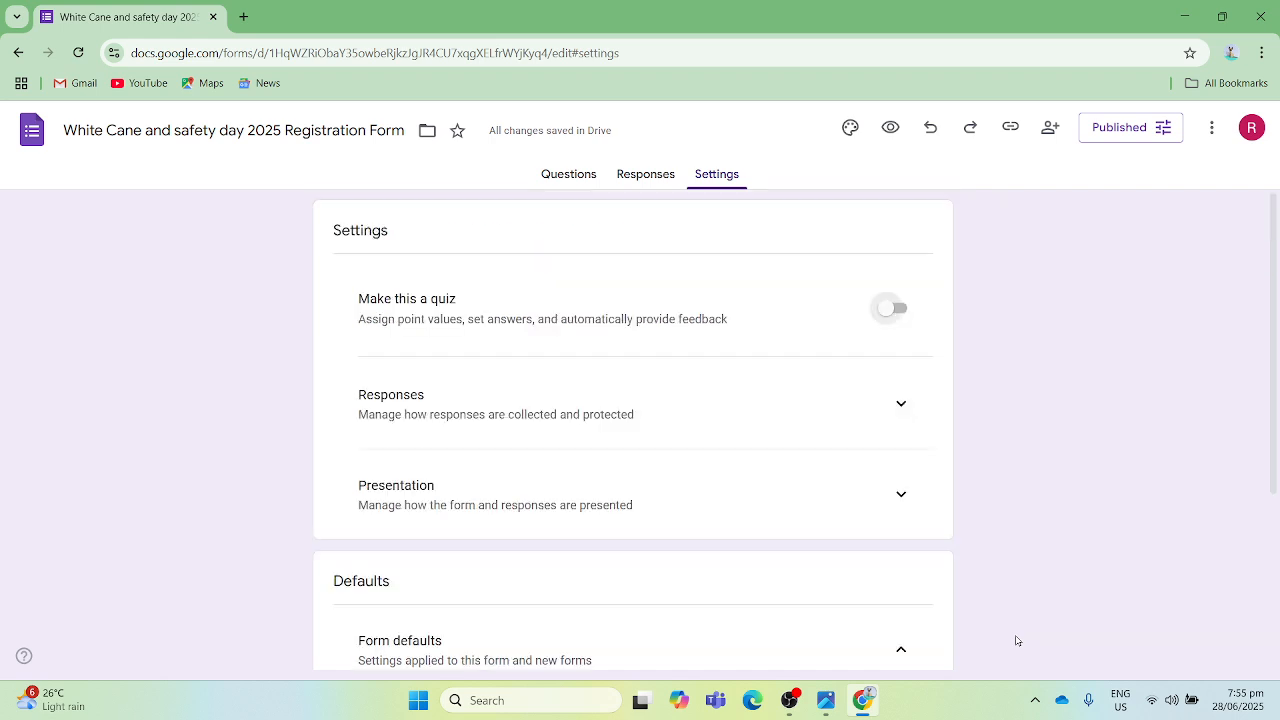
key("shift+Tab")
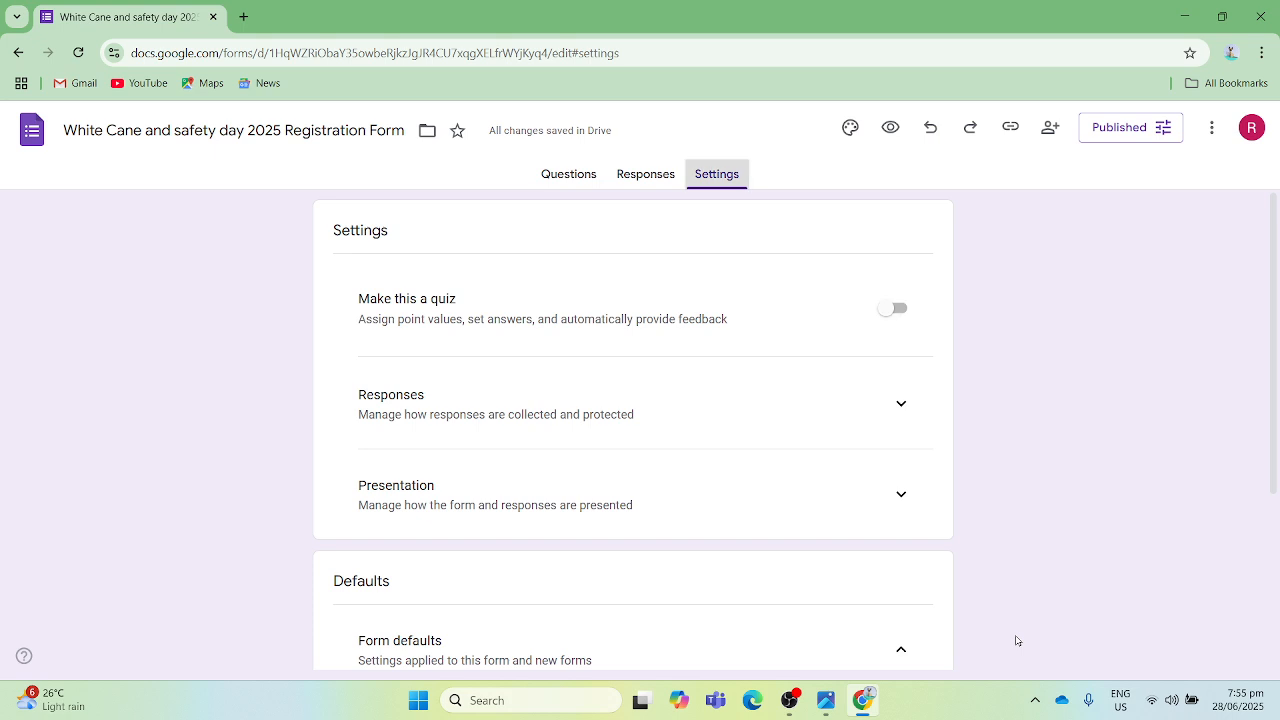
key("Left")
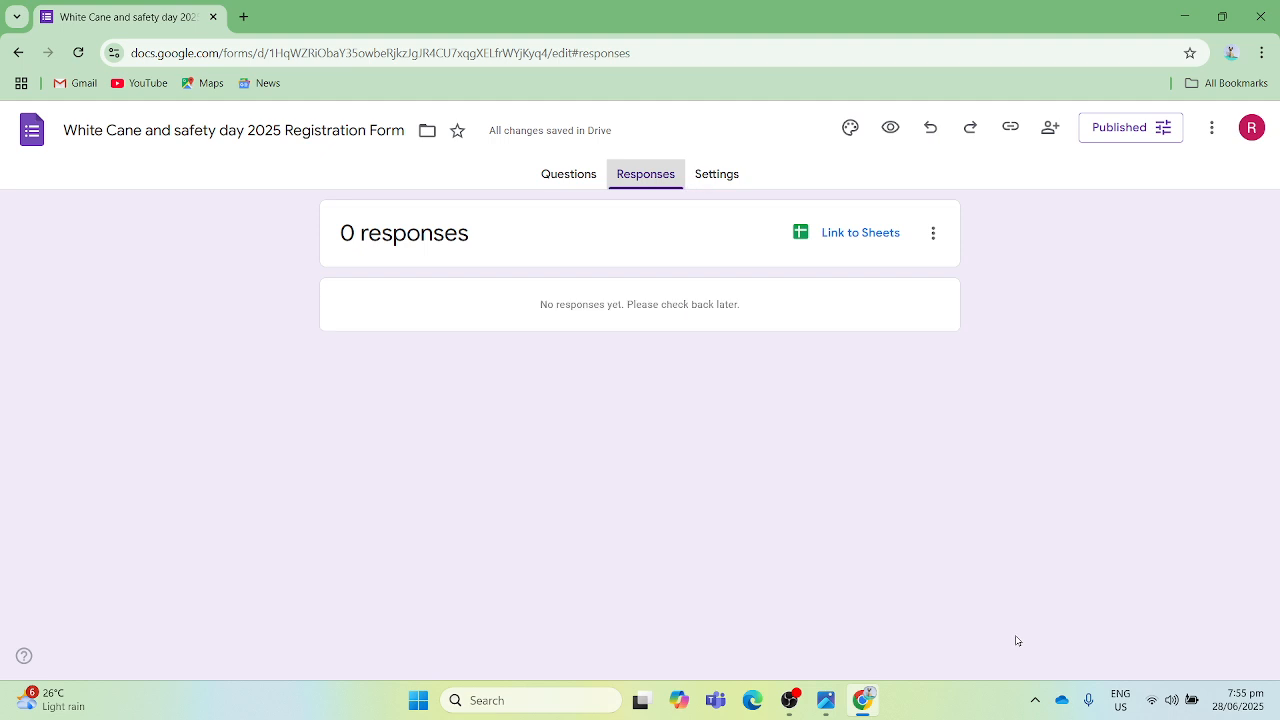
- Examine the Link to Sheets option and the additional response options, from email notifications to deleting all responses
key("Tab")
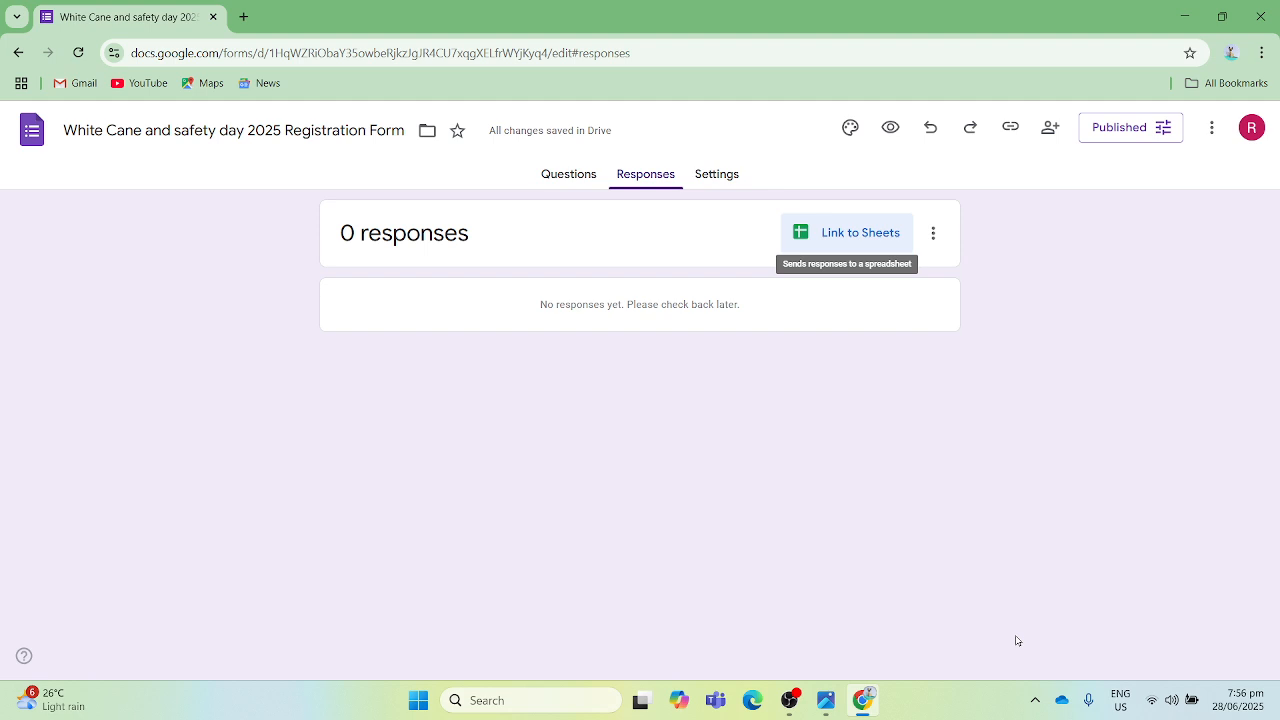
key("Tab")
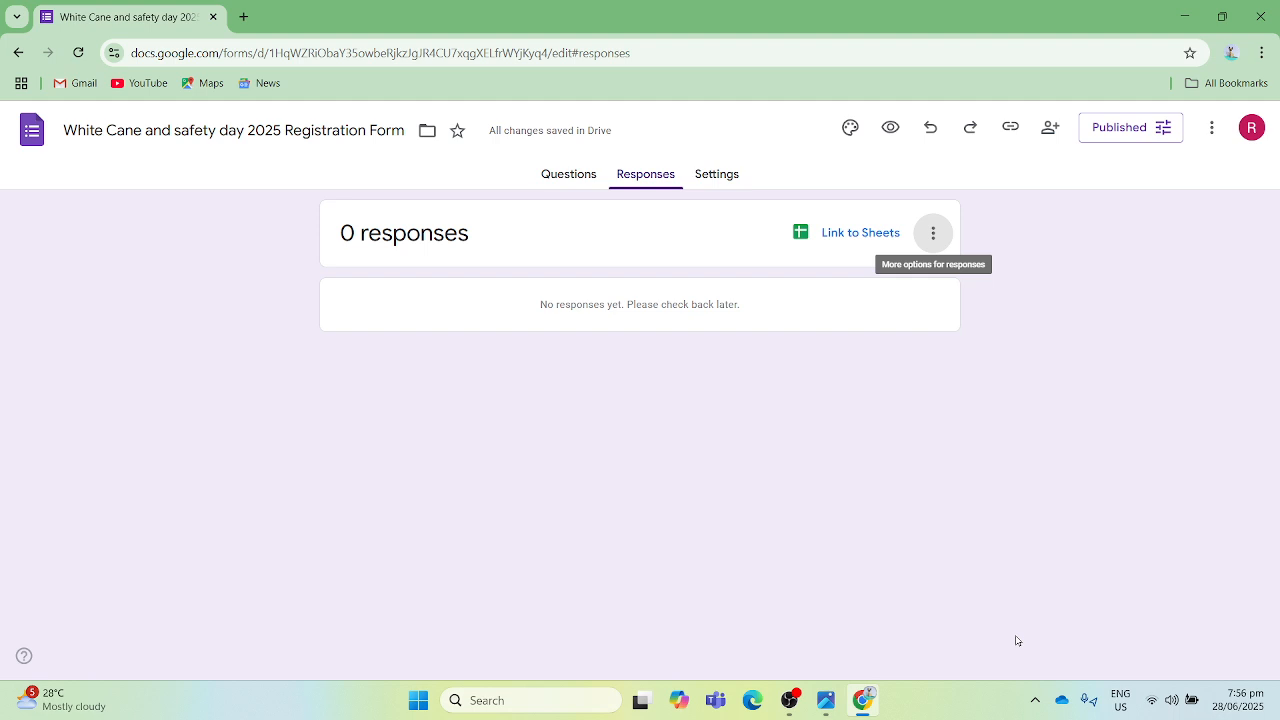
key("Return")
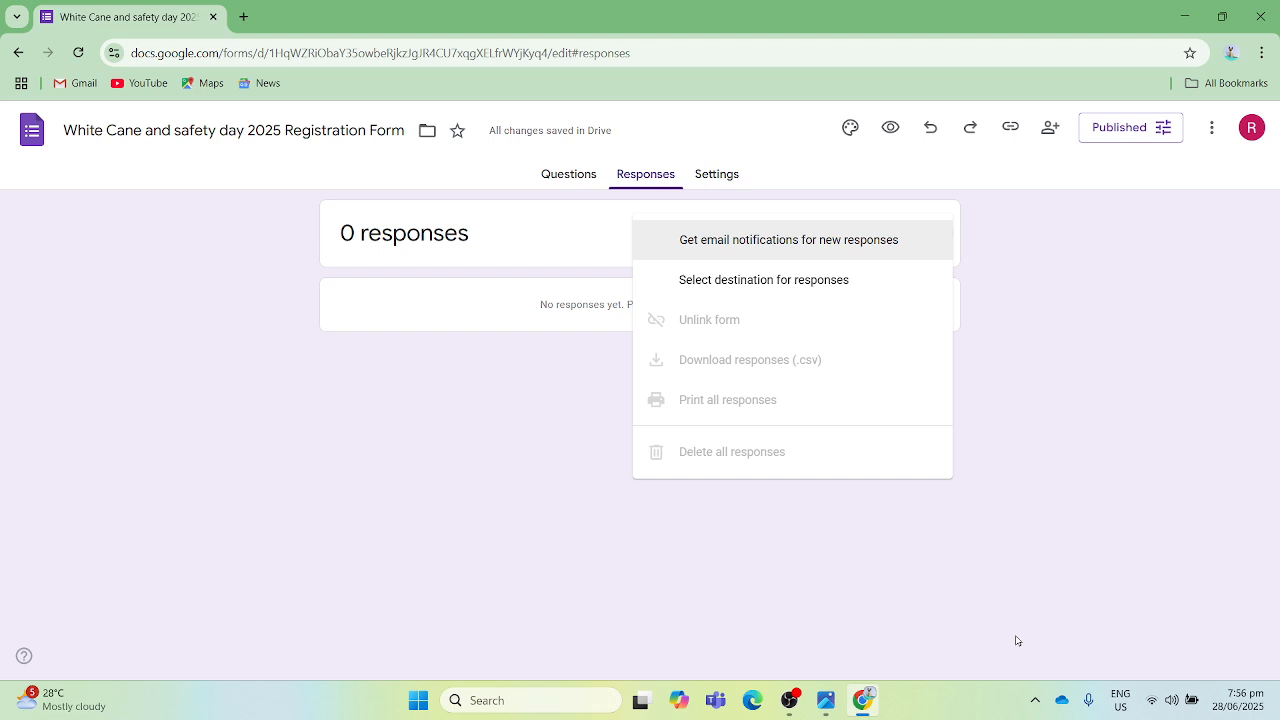
key("Down")
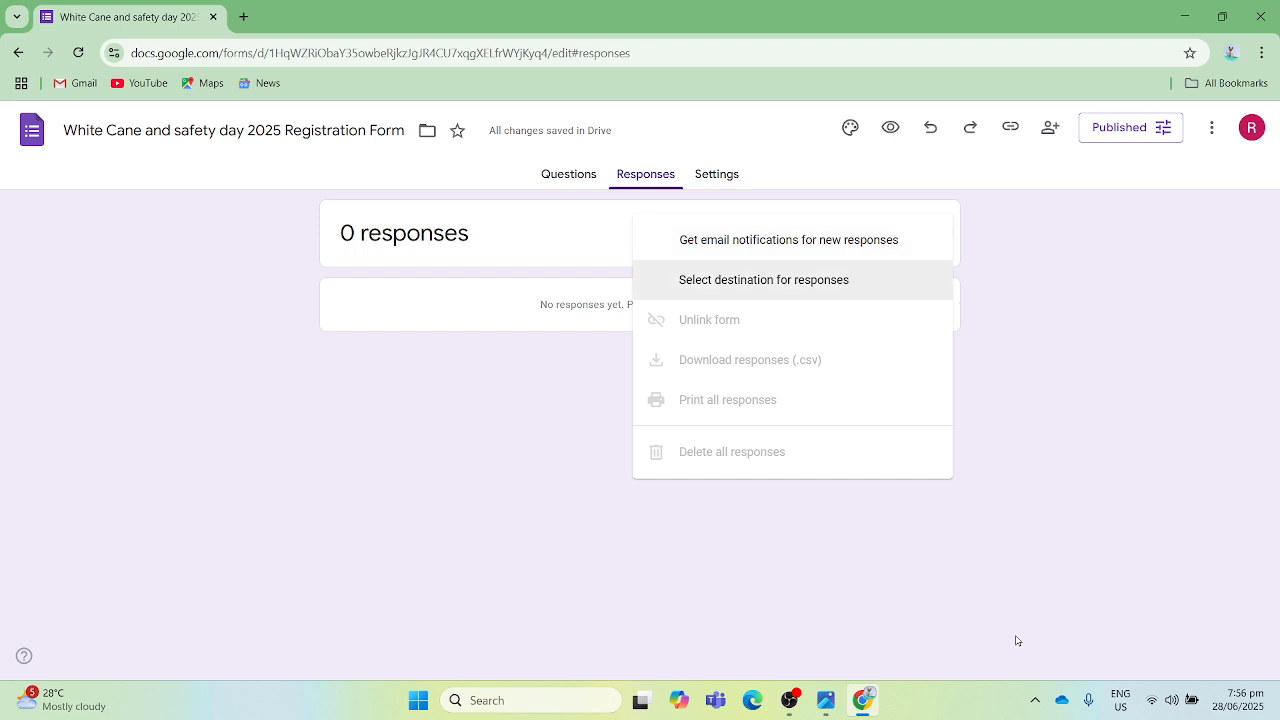
key("Down")
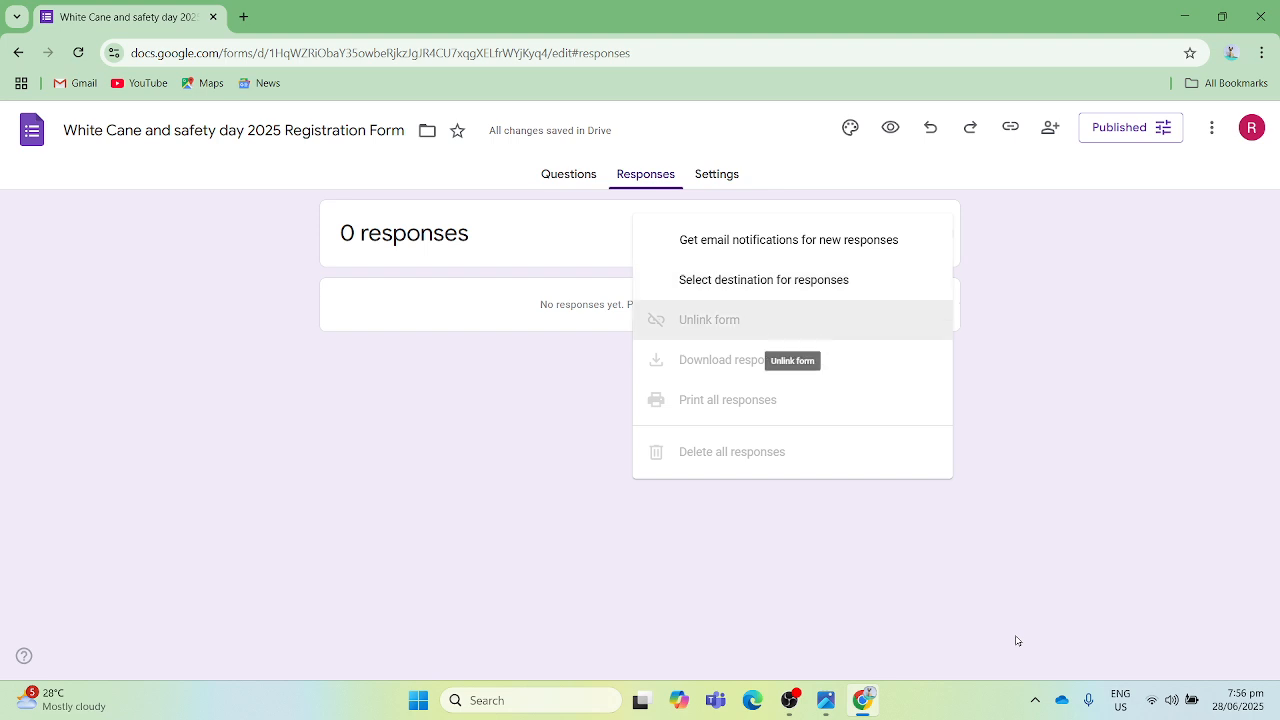
key("Down")
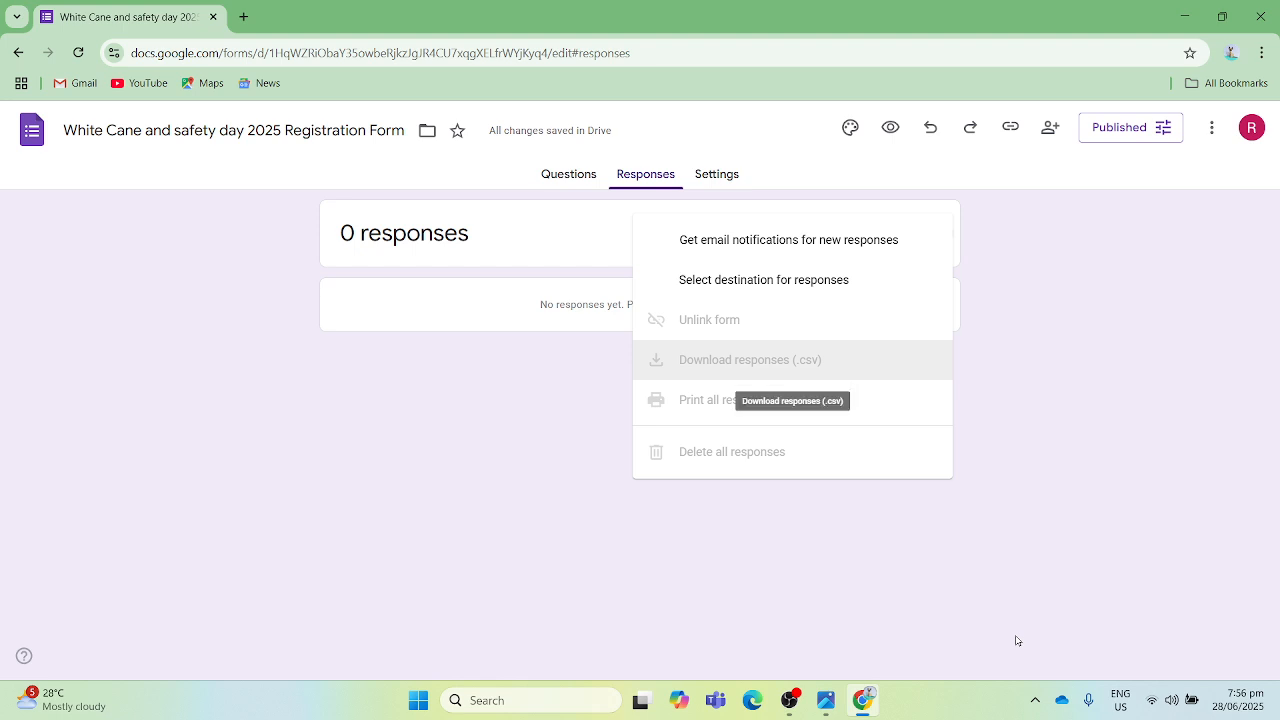
key("Down")
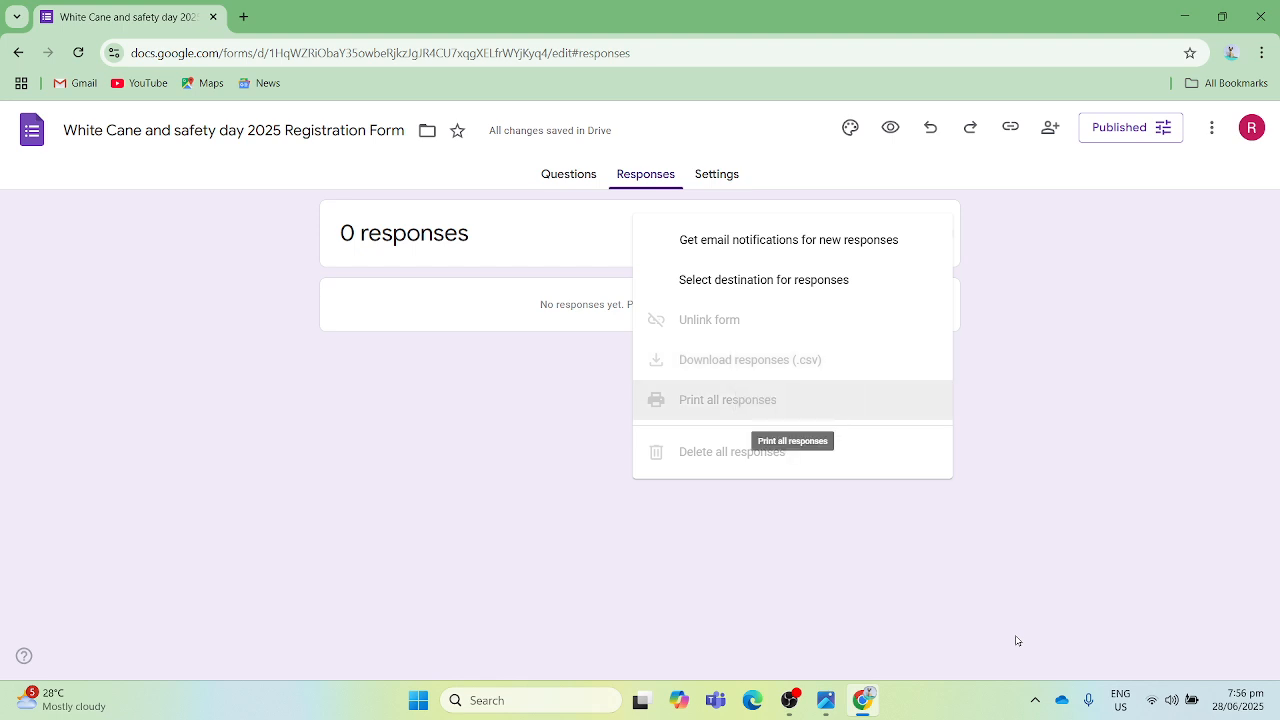
key("Down")
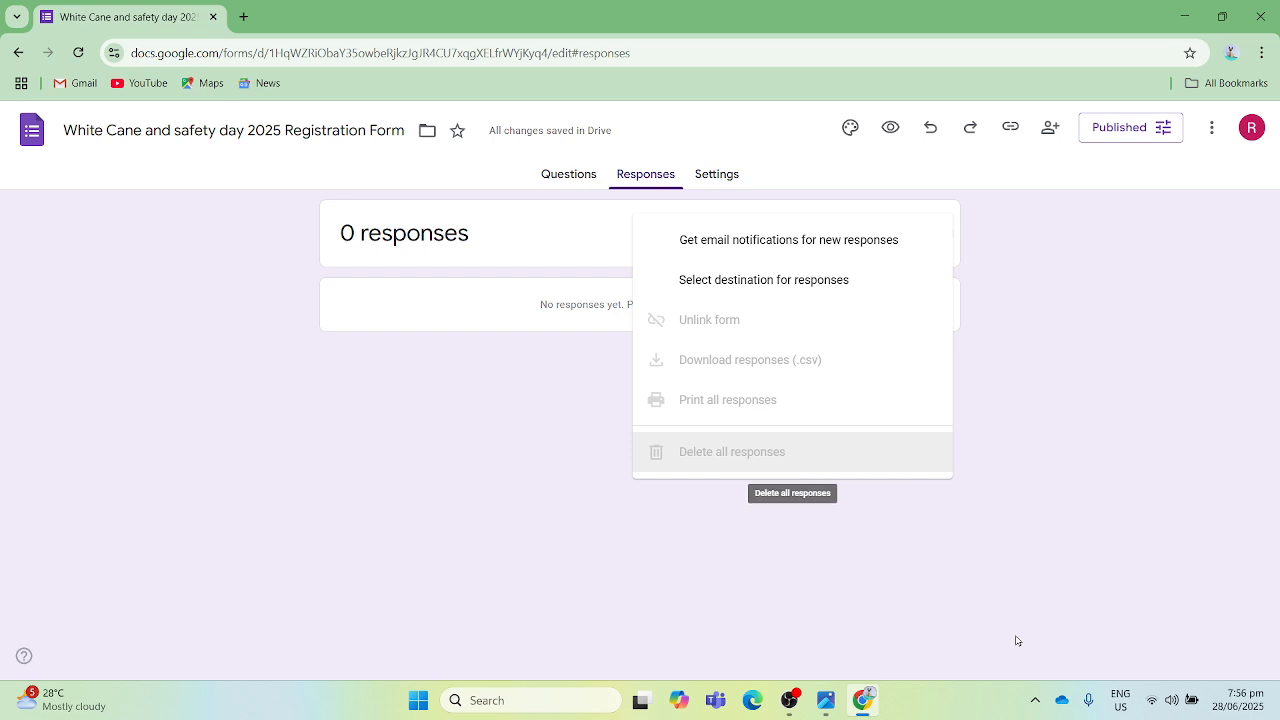
key("Escape")
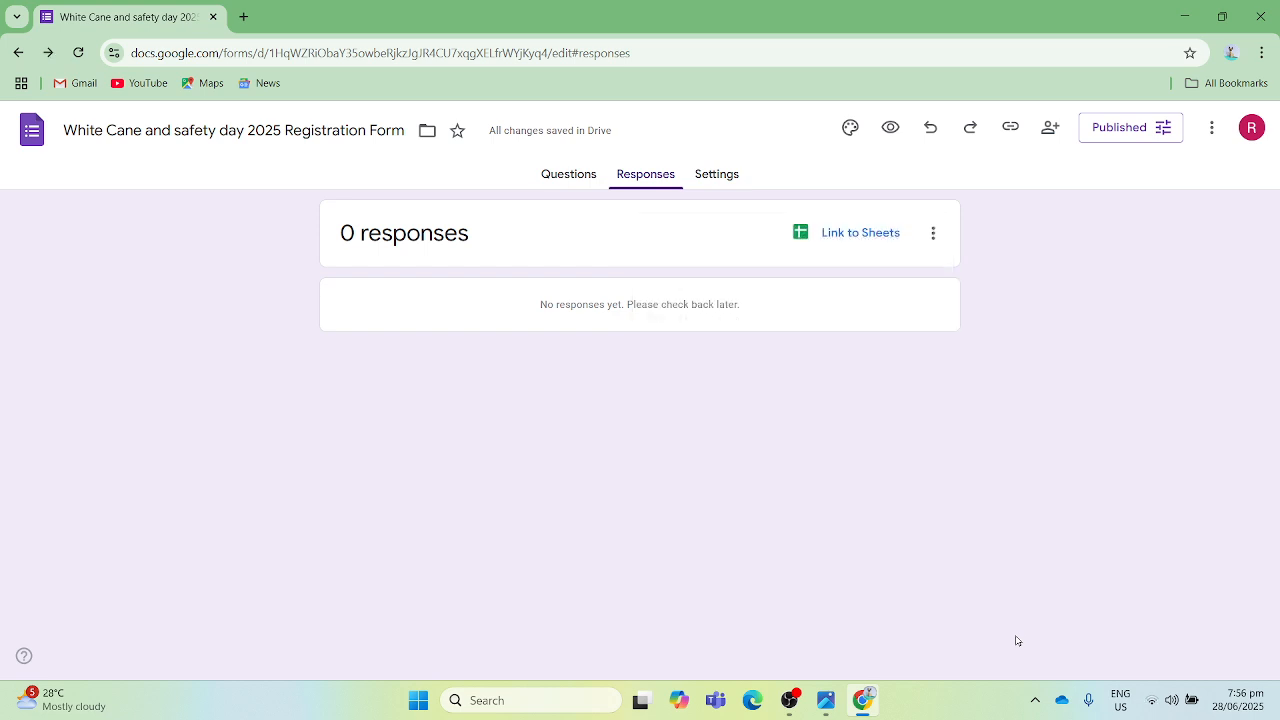
- Load Google Drive in a new browser tab and close the registration form's tab
key("Tab")
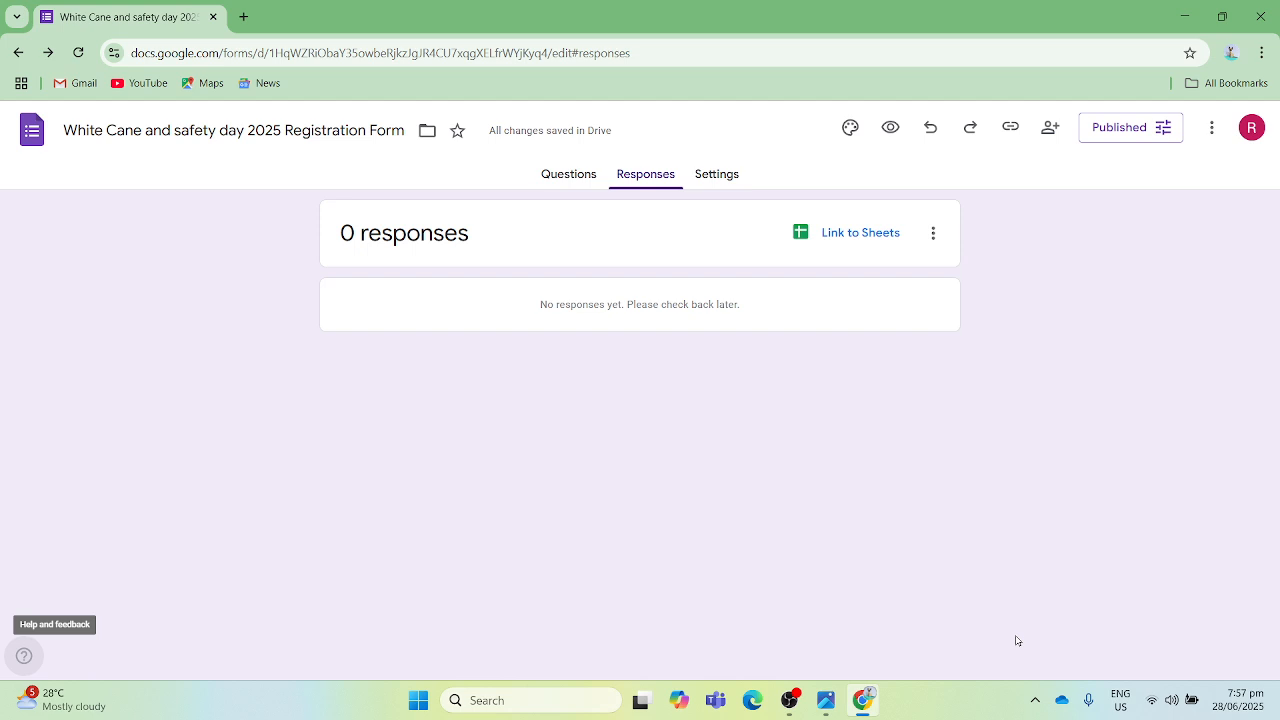
key("ctrl+t")
type("d")
key("Return")
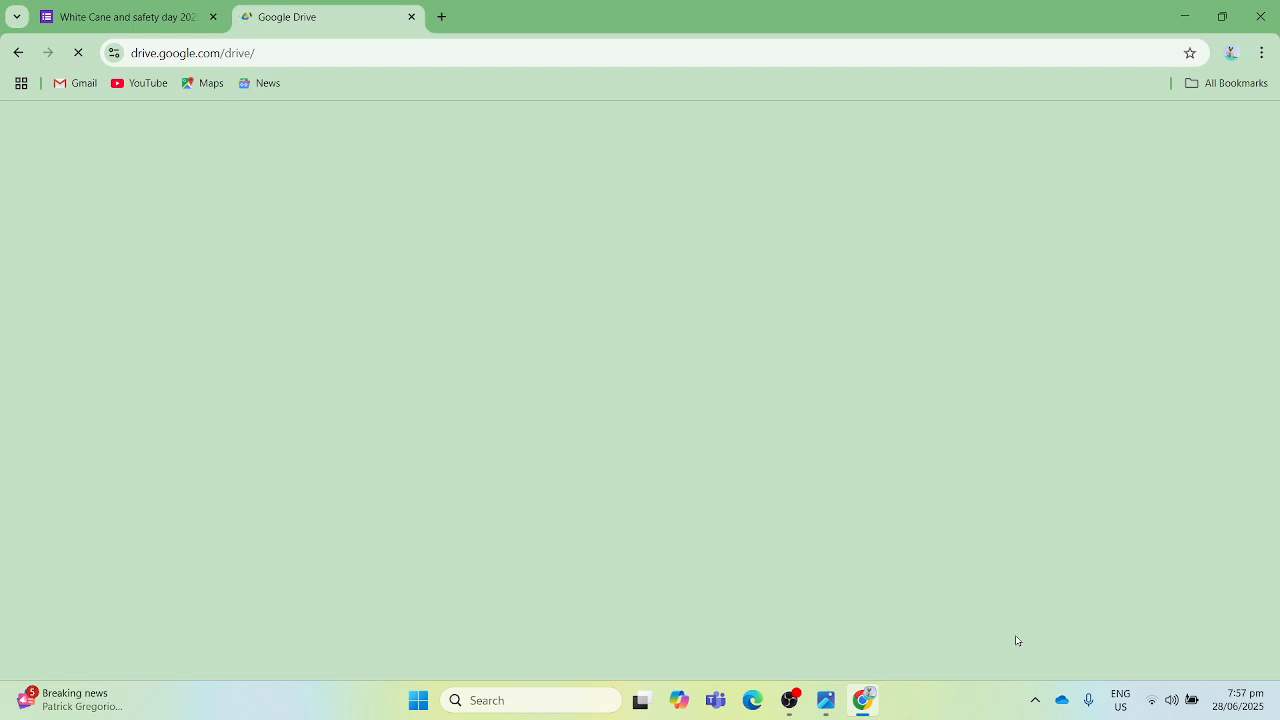
key("ctrl+1")
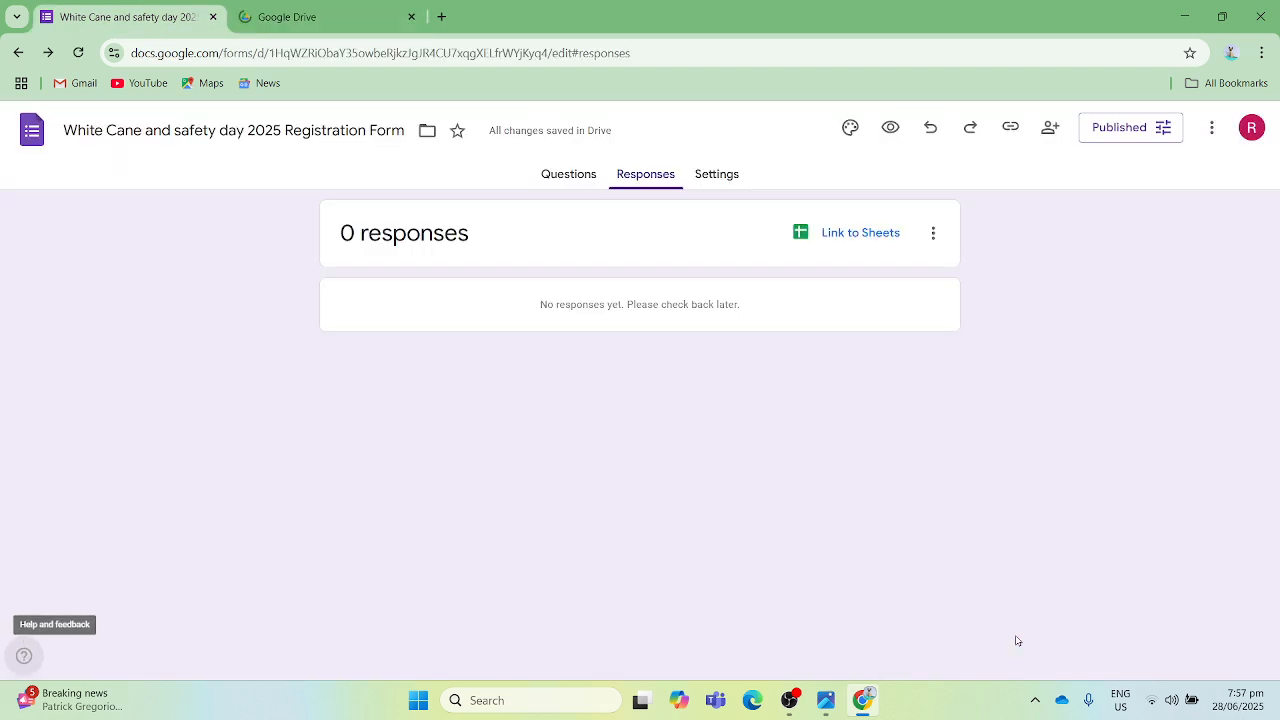
key("ctrl+w")
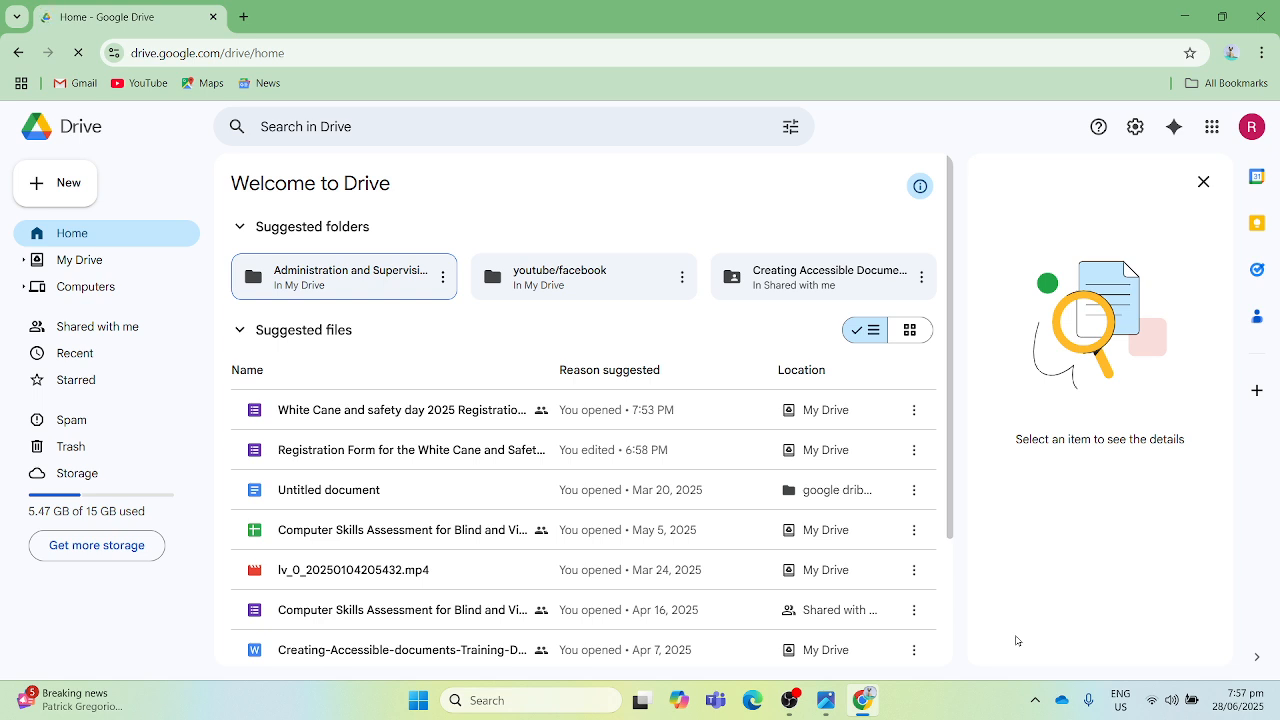
- Open My Drive from the Google Drive home page
key("shift+Tab")
key("Down")
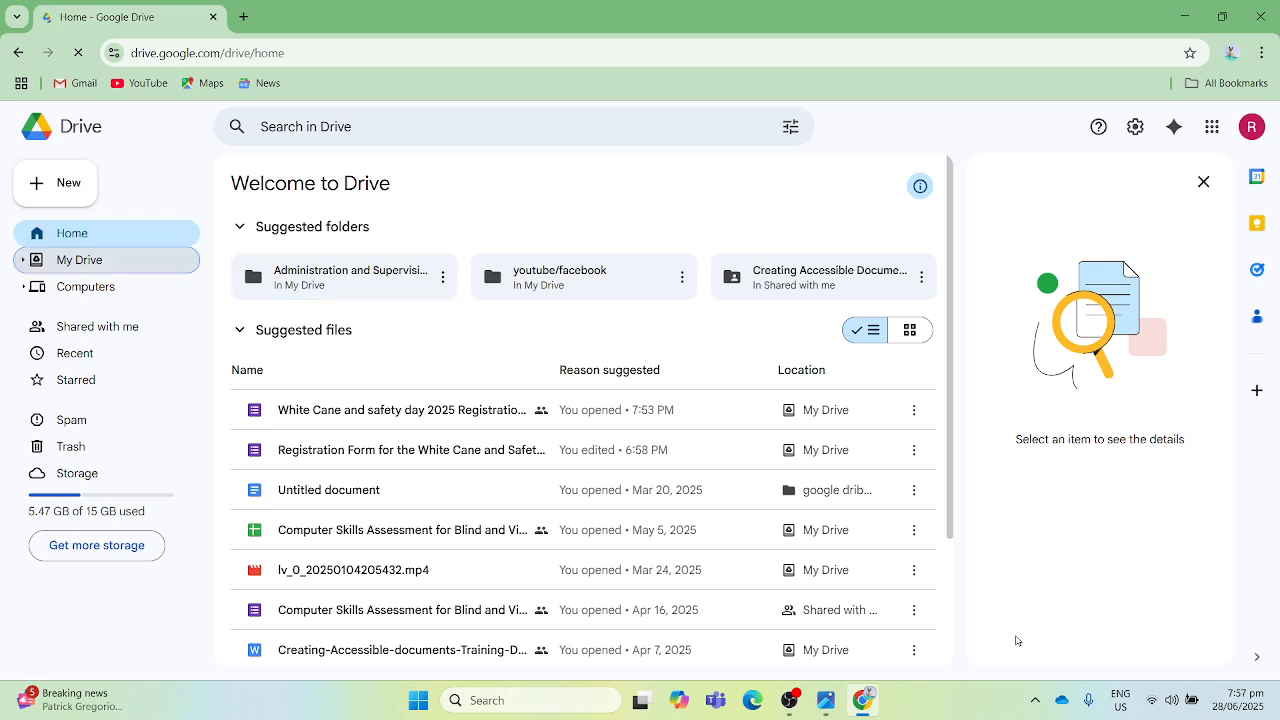
key("Return")
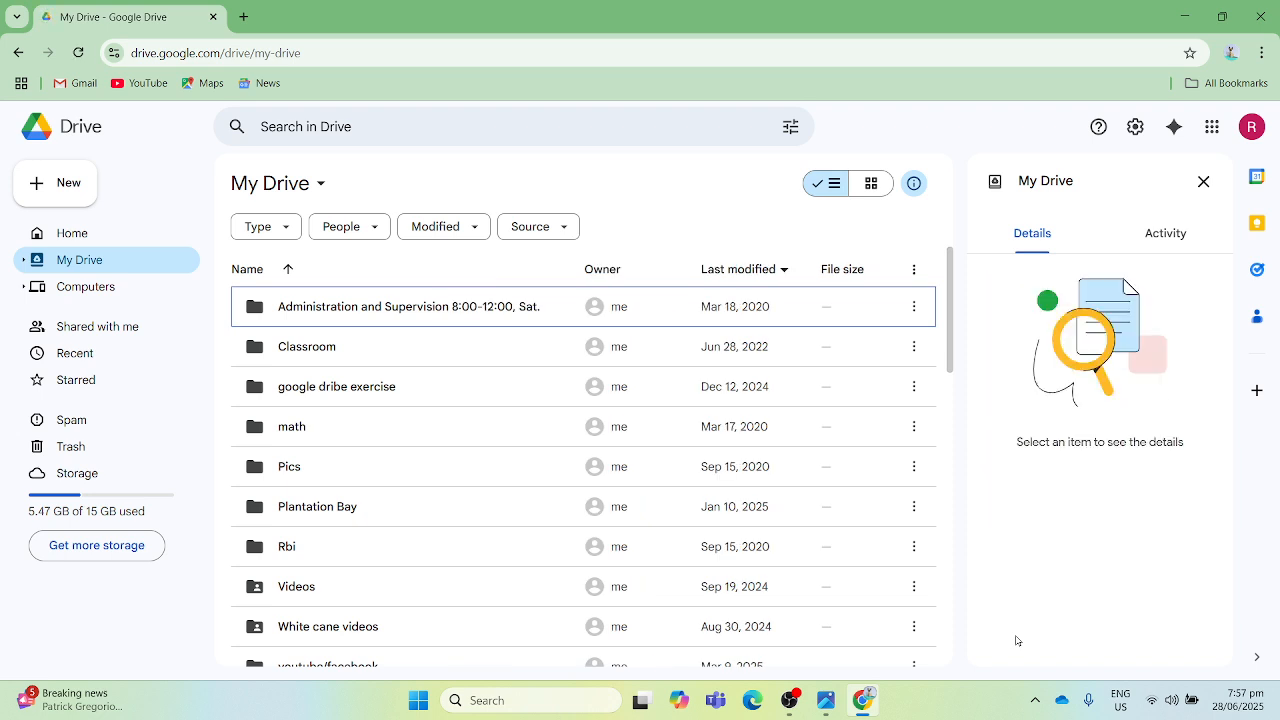
- Look through the My Drive files and select "Registration Form for the White Cane and Safety day 2025"
key("Down")
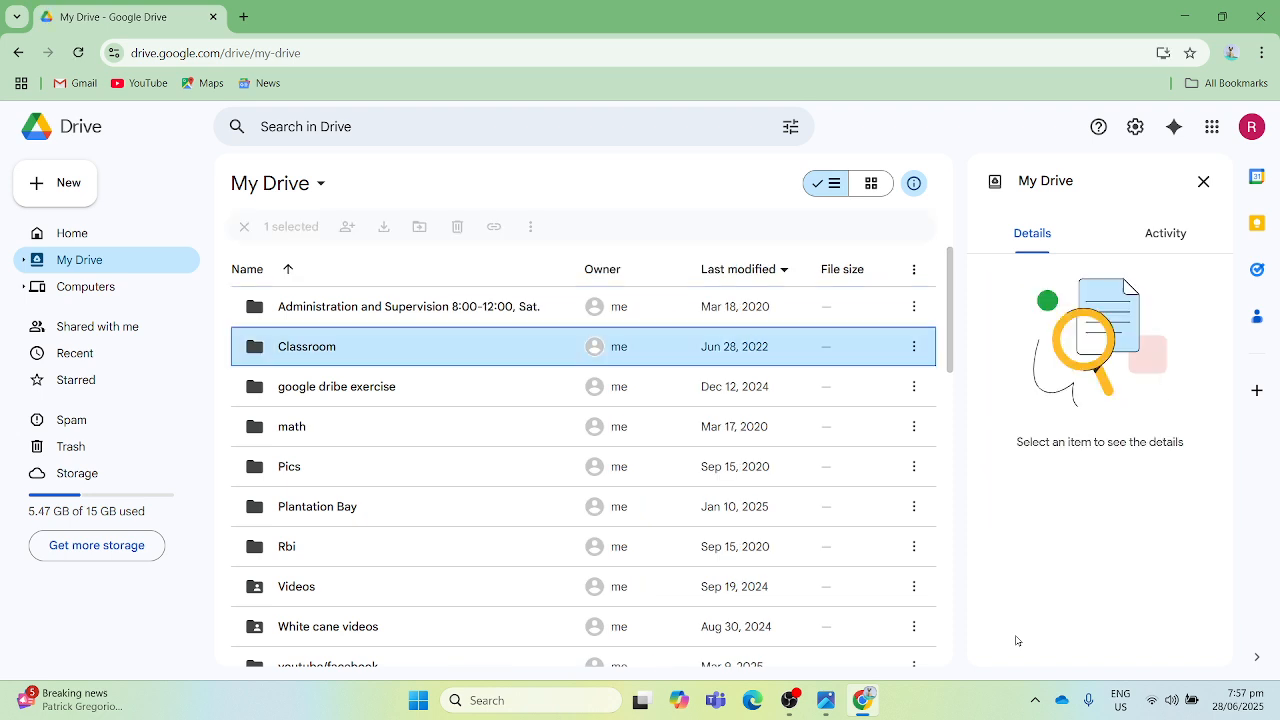
key("Down")
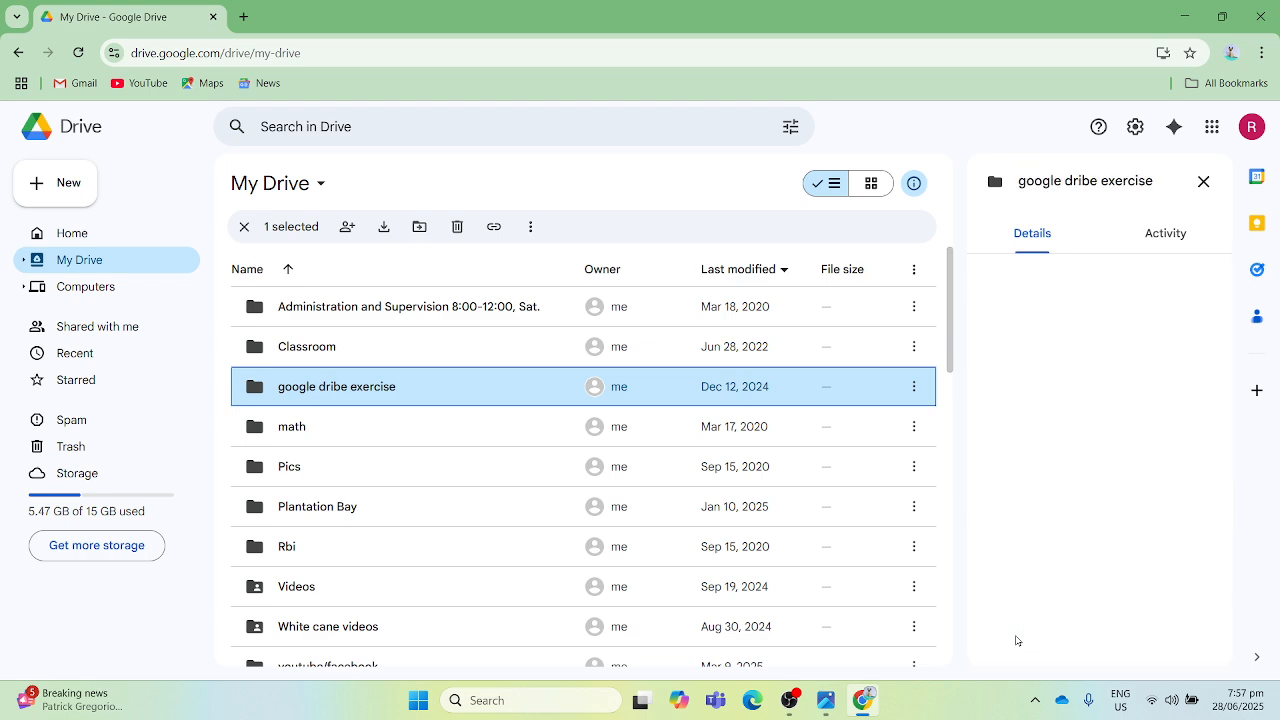
key("Down")
key("Down")
key("Down")
key("Down")
key("Down")
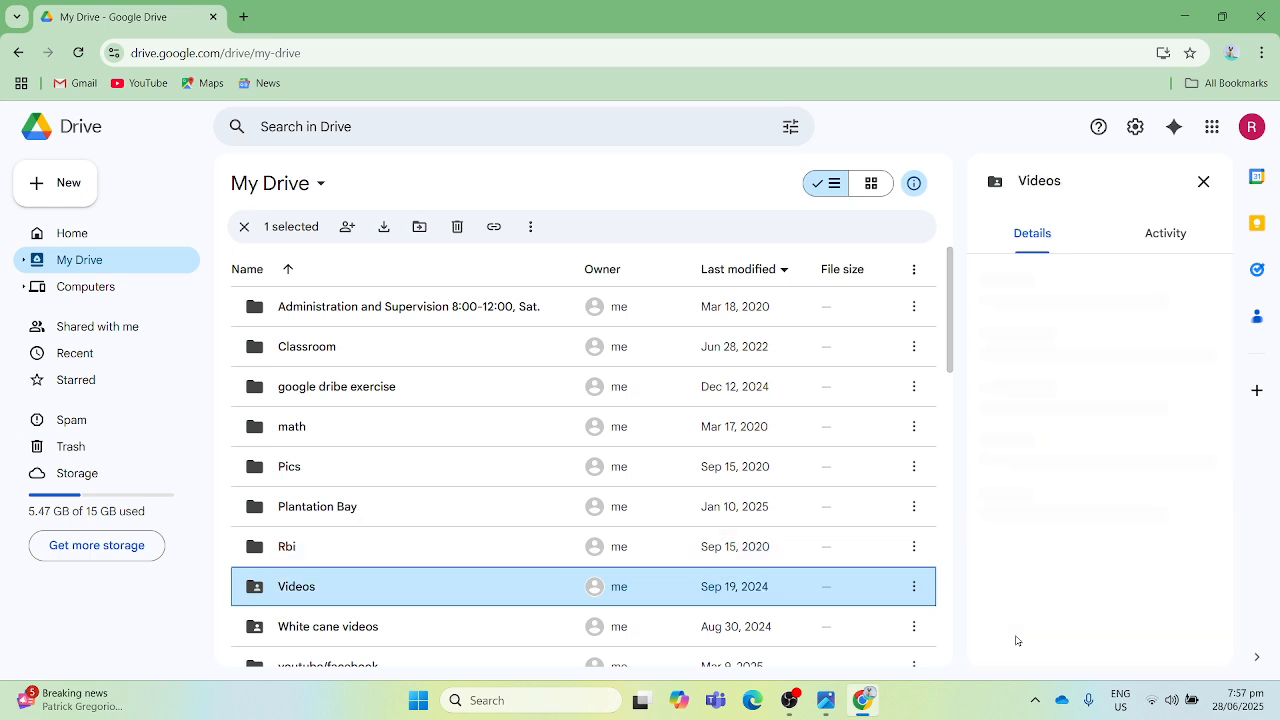
key("Down")
key("Down")
key("Down")
key("Down")
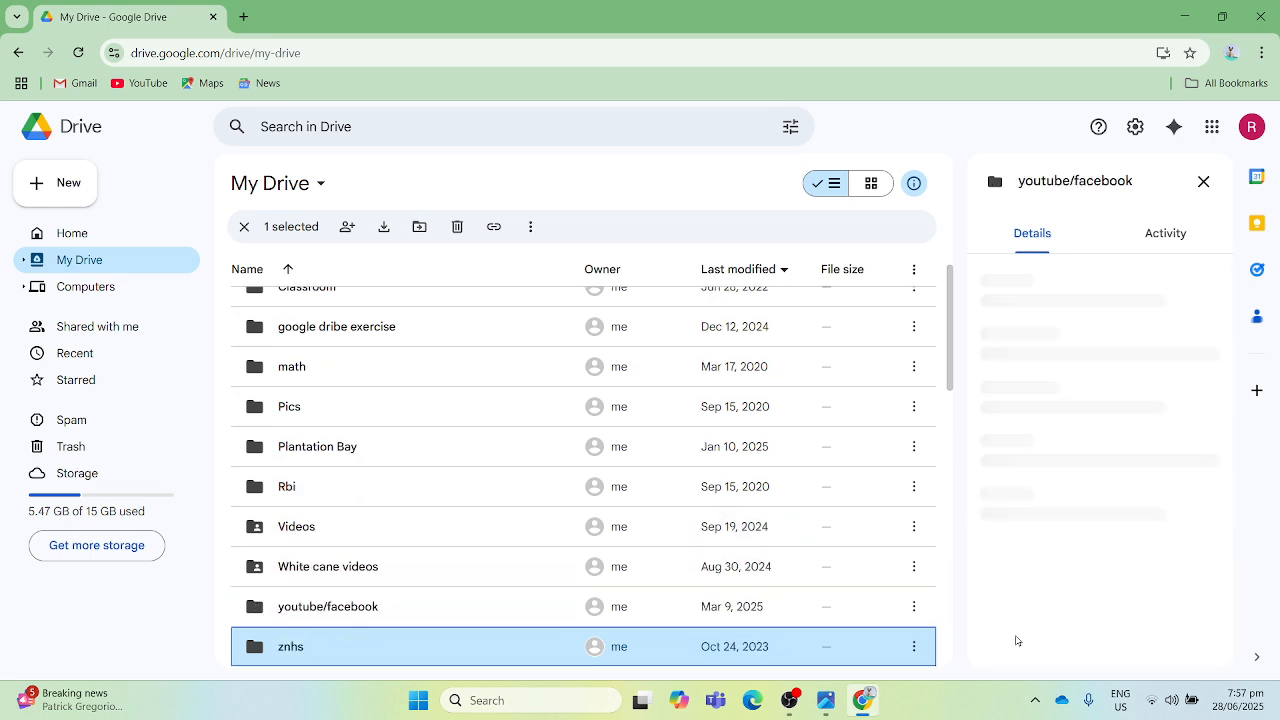
key("Down")
key("Down")
key("Down")
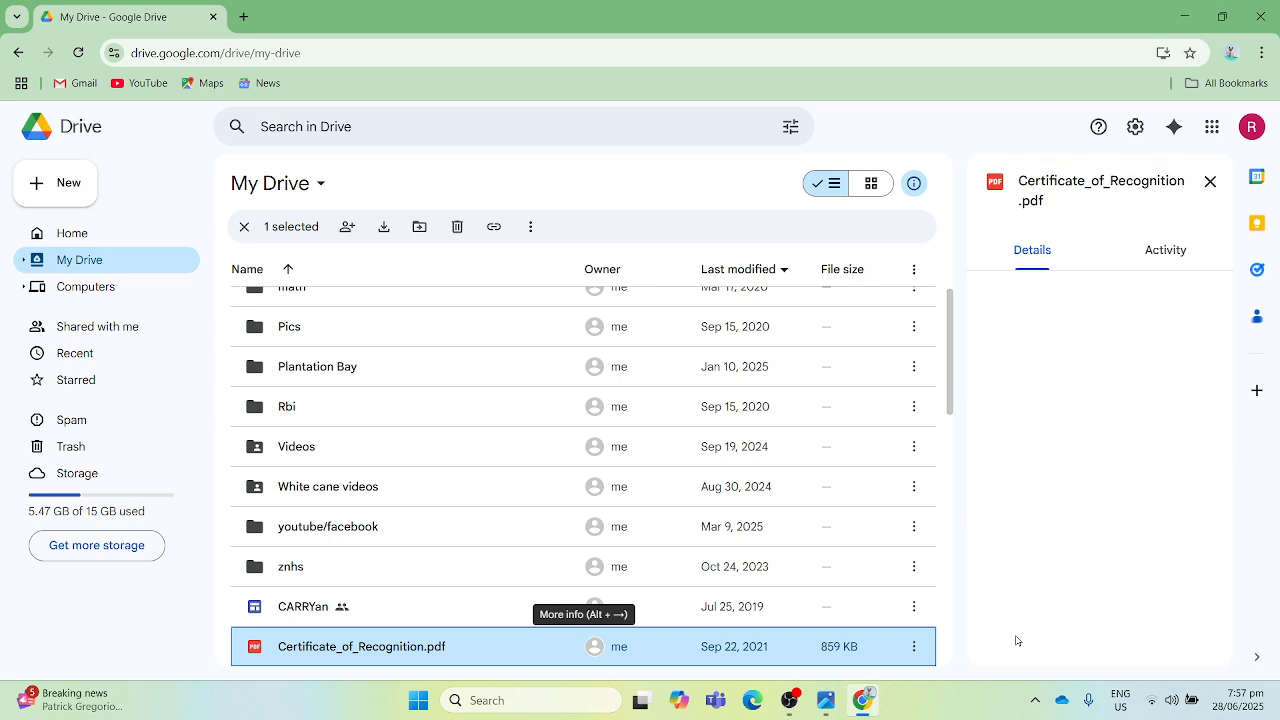
key("Down")
key("Down")
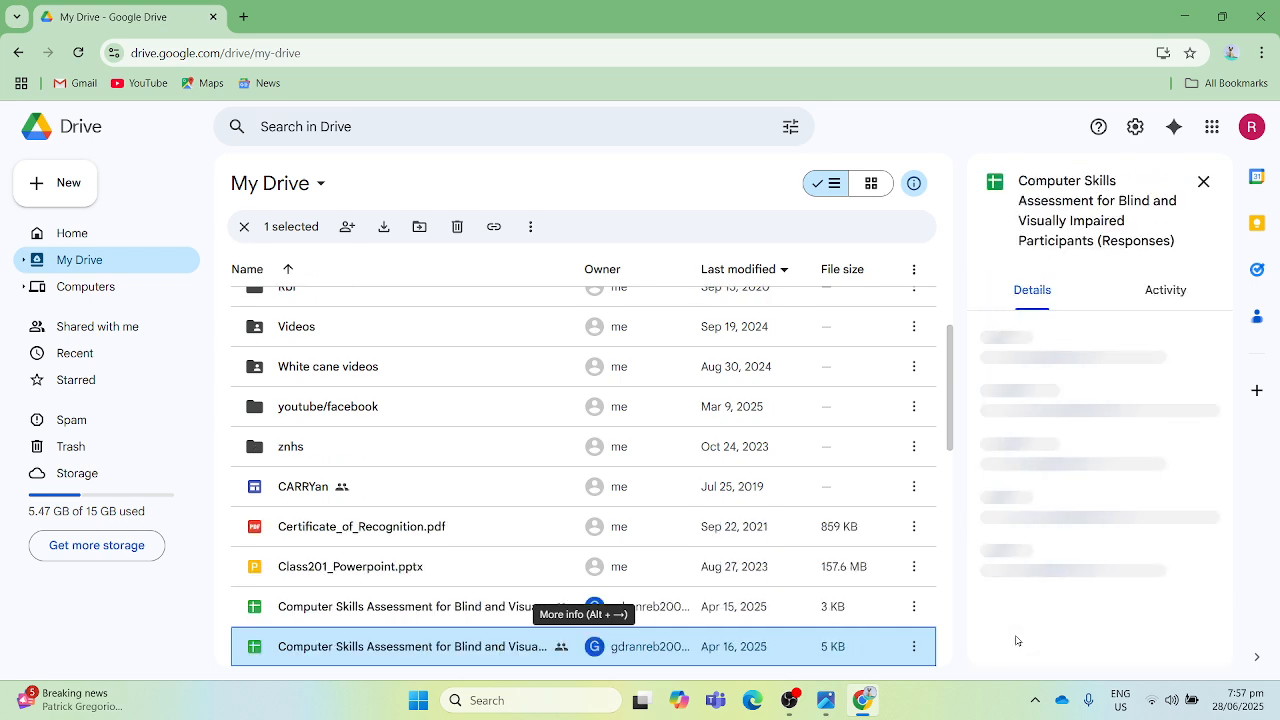
key("Down")
key("Down")
key("Down")
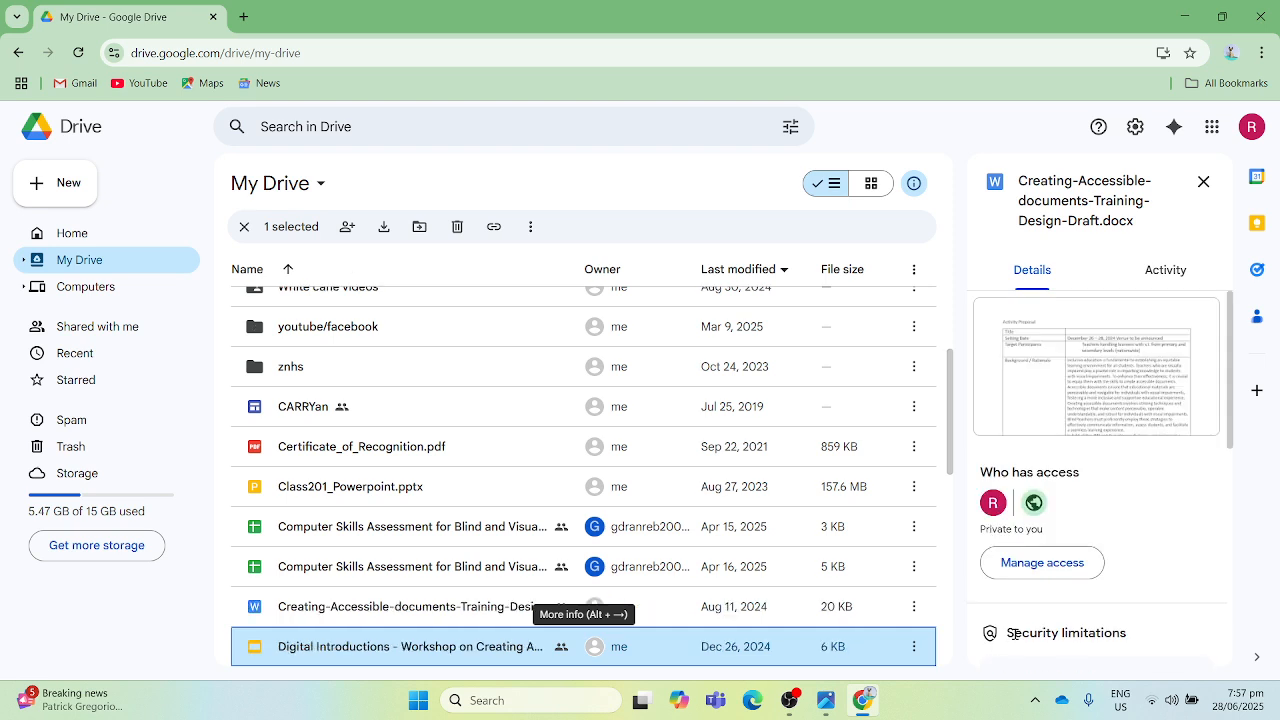
key("Down")
key("Down")
key("Down")
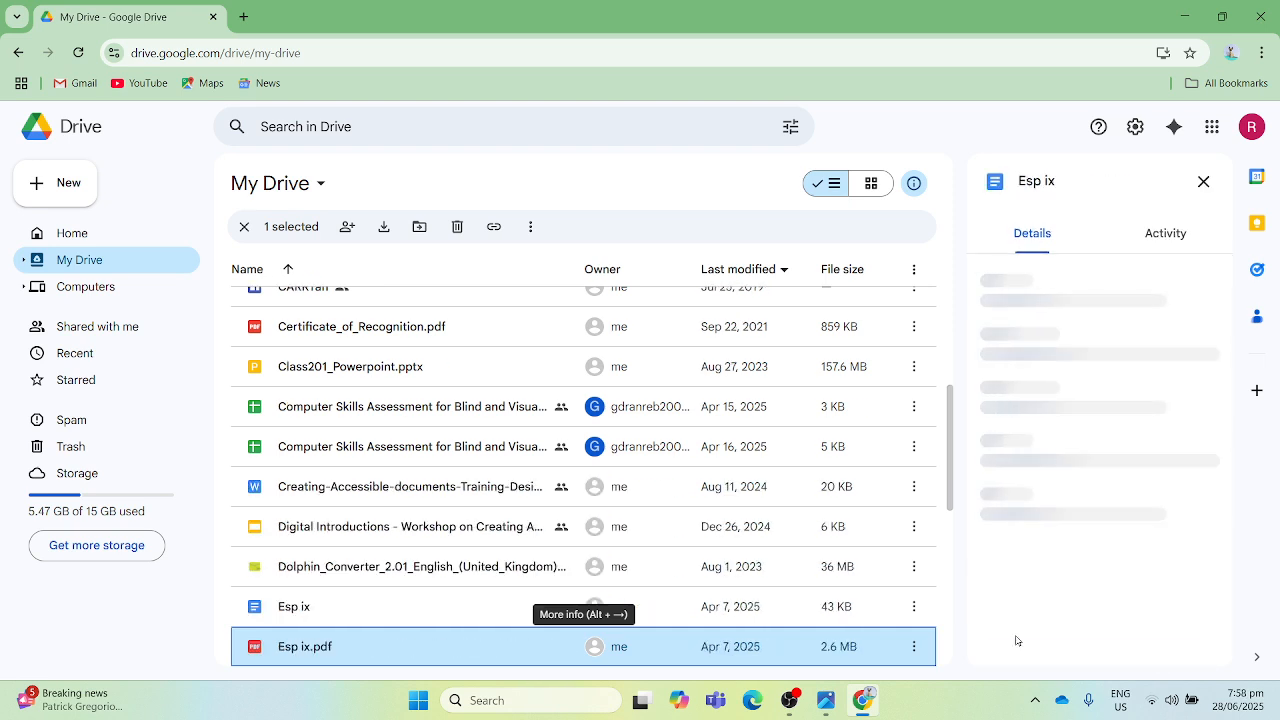
key("Down")
key("Down")
key("Down")
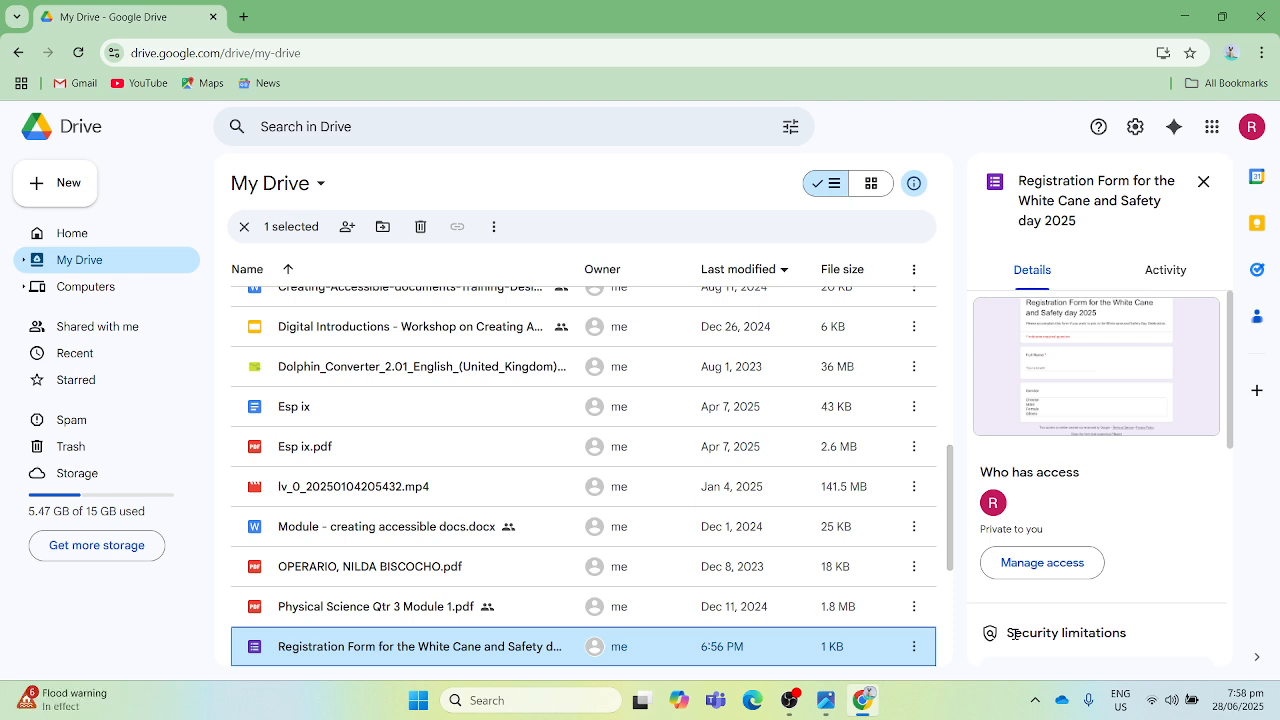
key("alt+Tab")
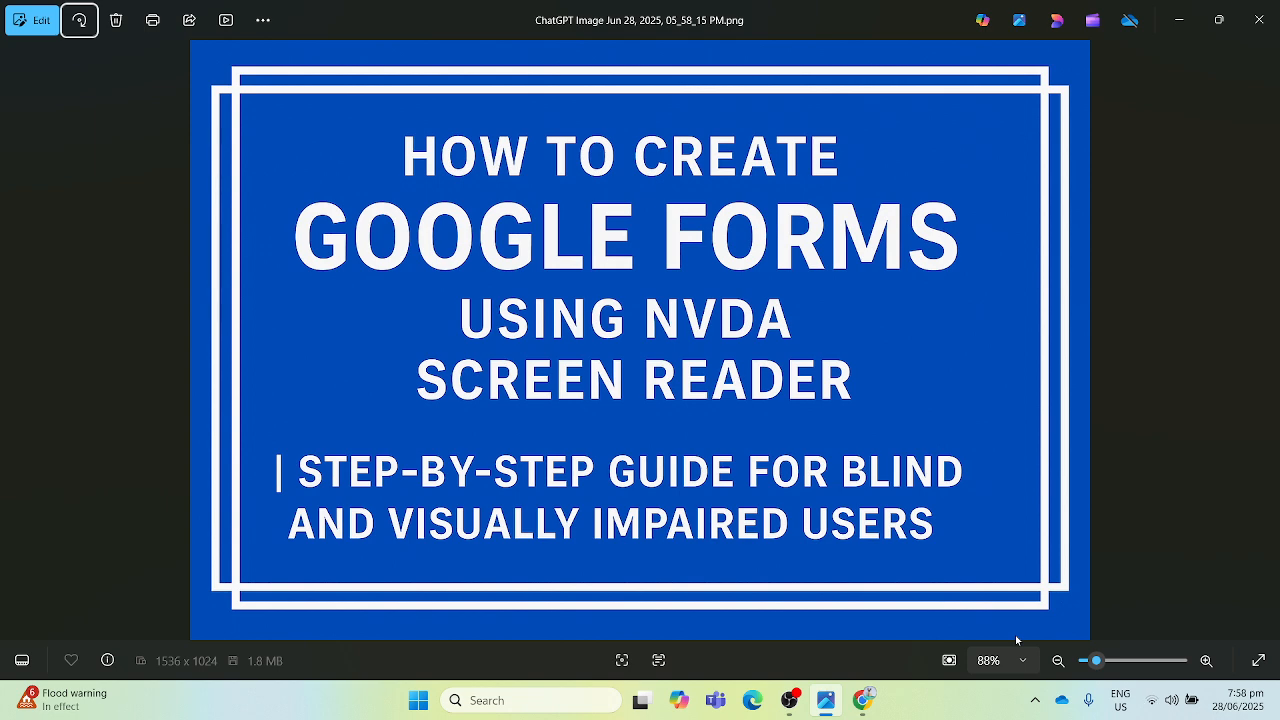
key("alt+Tab")
key("alt+Tab")
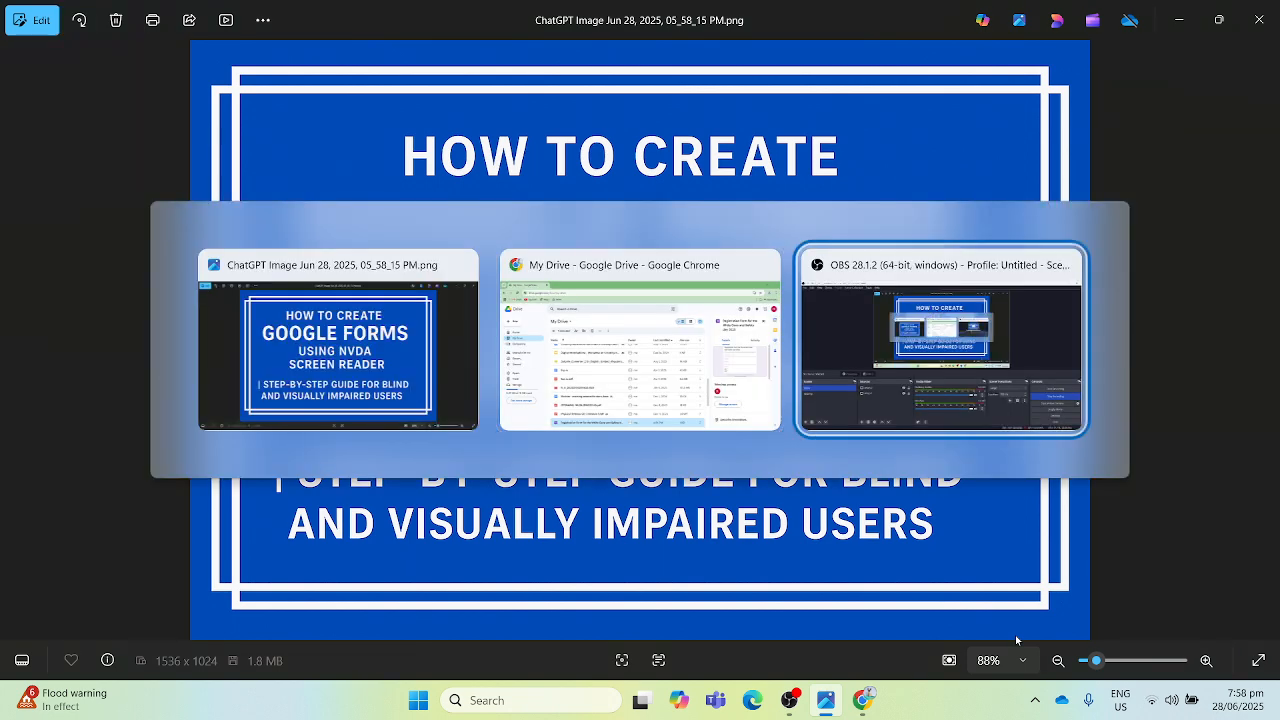